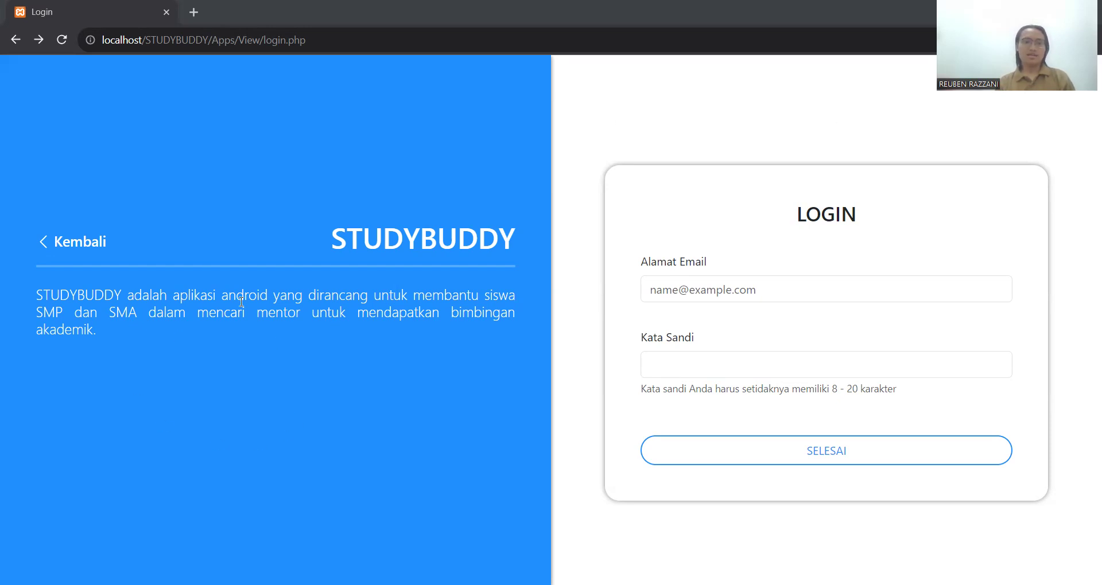
- Bring the browser into focus and go from the login page to the student Register page
{"action": "left_click", "coordinate": [324, 275]}
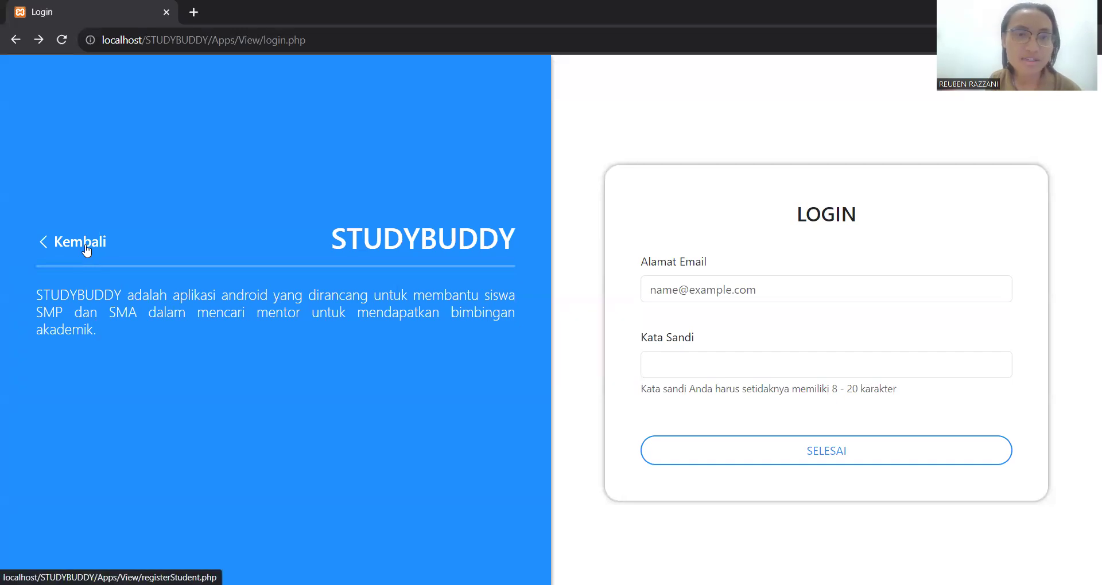
{"action": "left_click", "coordinate": [86, 251]}
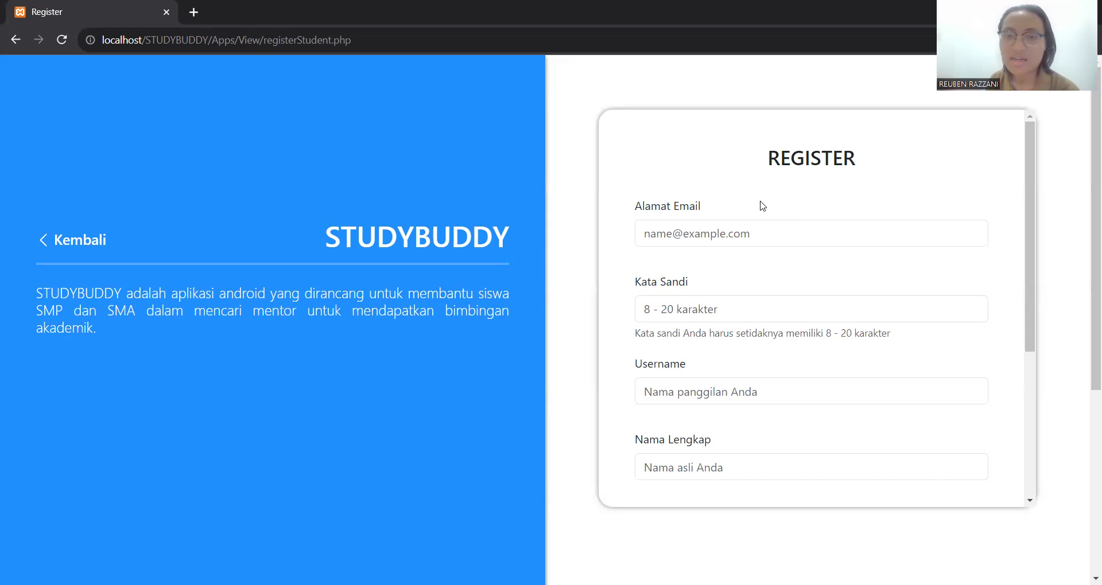
- Enter the student's email address, an account password, and a username, fixing its capitalisation
{"action": "left_click", "coordinate": [775, 238]}
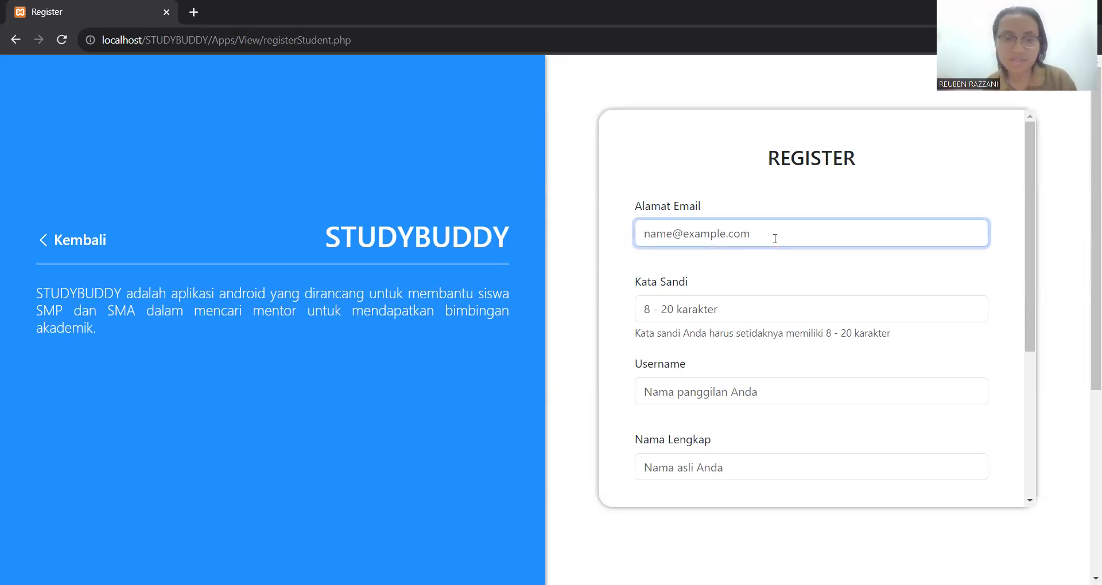
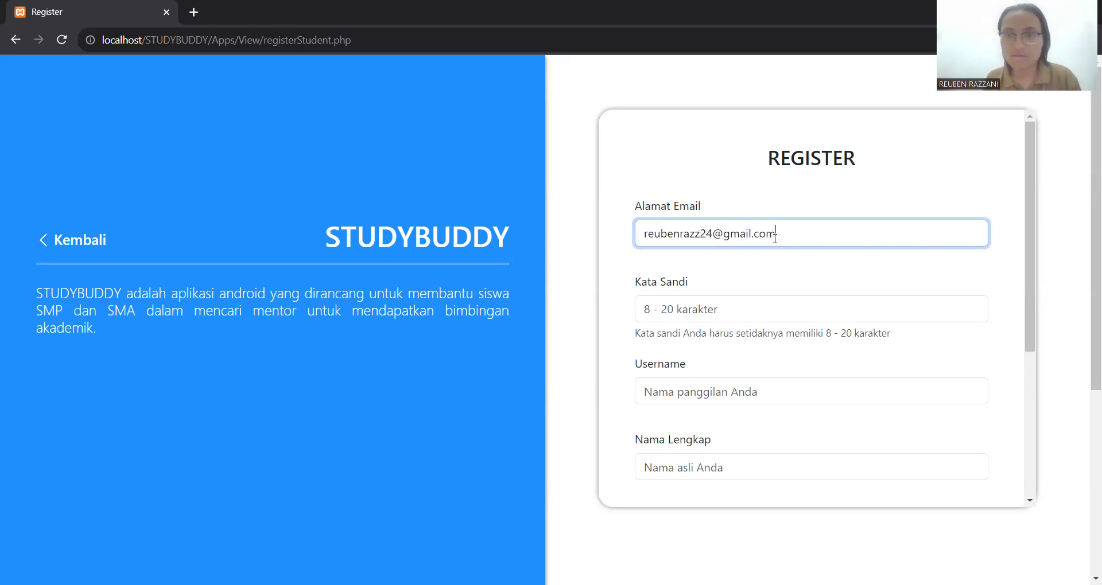
{"action": "left_click", "coordinate": [803, 305]}
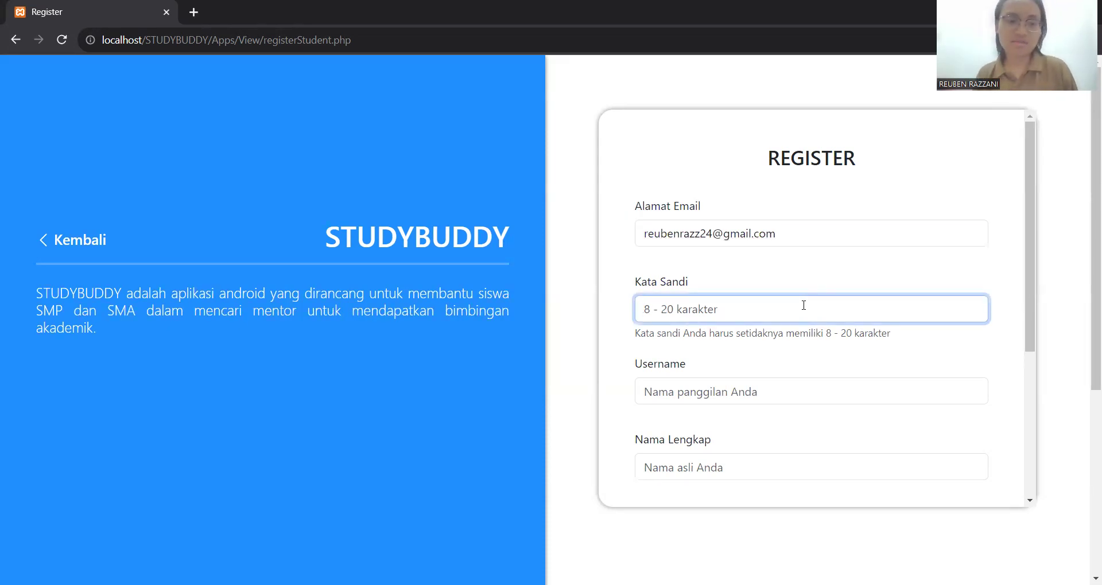
{"action": "type", "text": "••••••"}
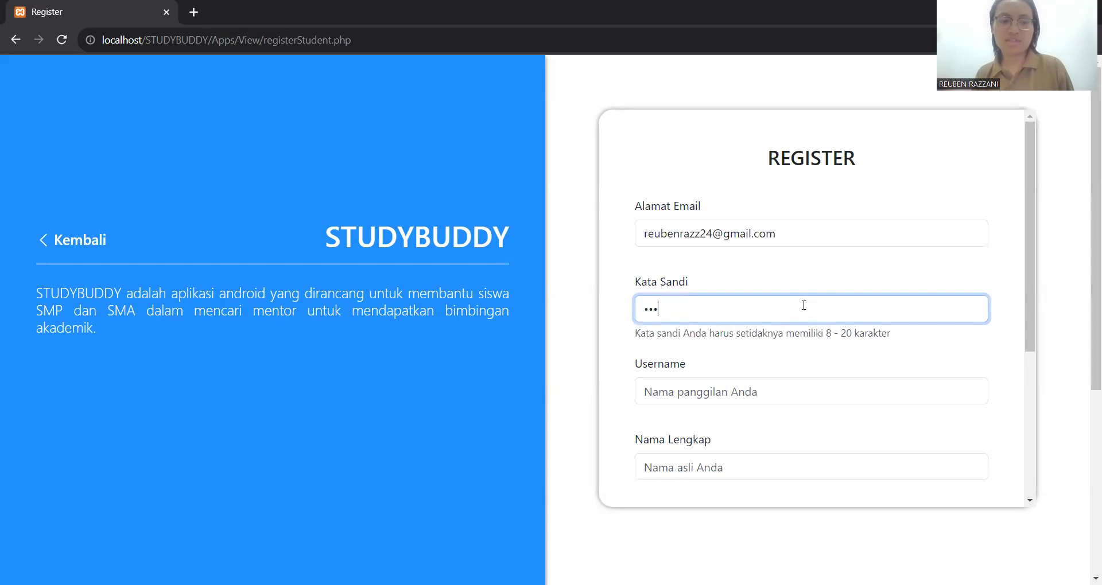
{"action": "type", "text": "••"}
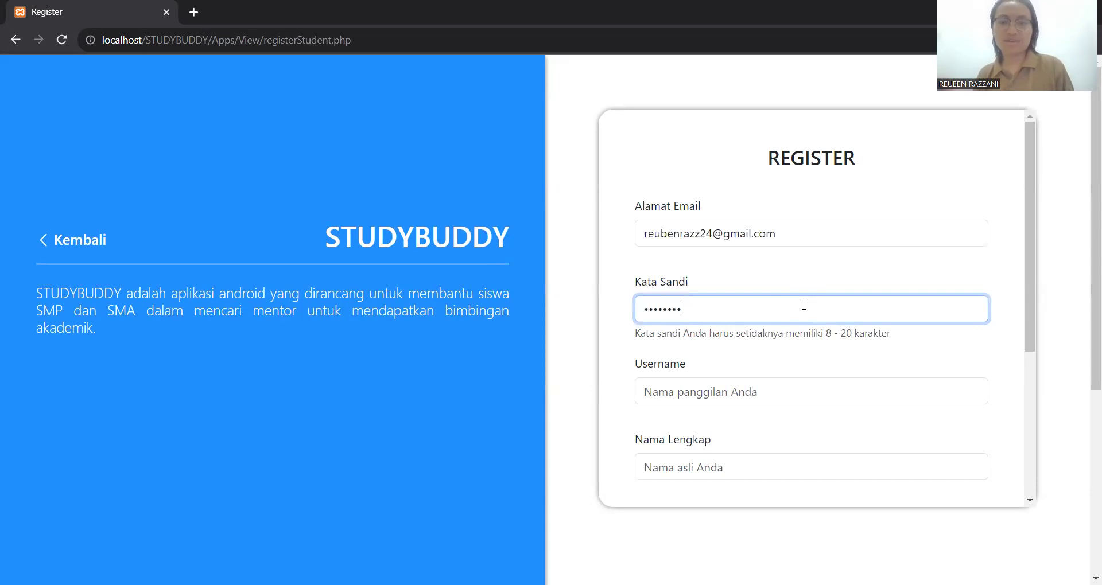
{"action": "left_click", "coordinate": [787, 386]}
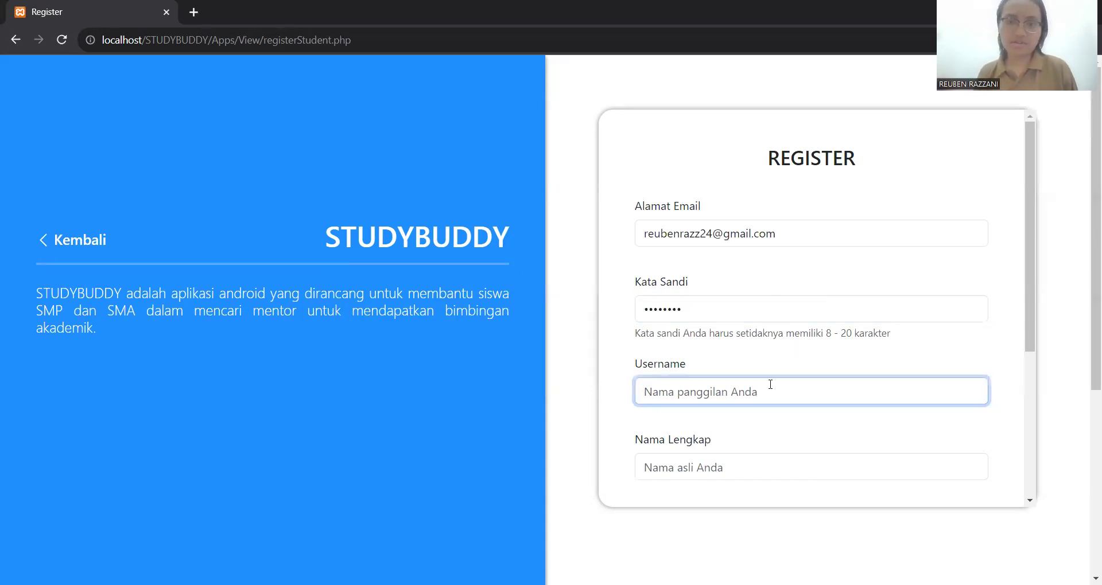
{"action": "type", "text": "REuben"}
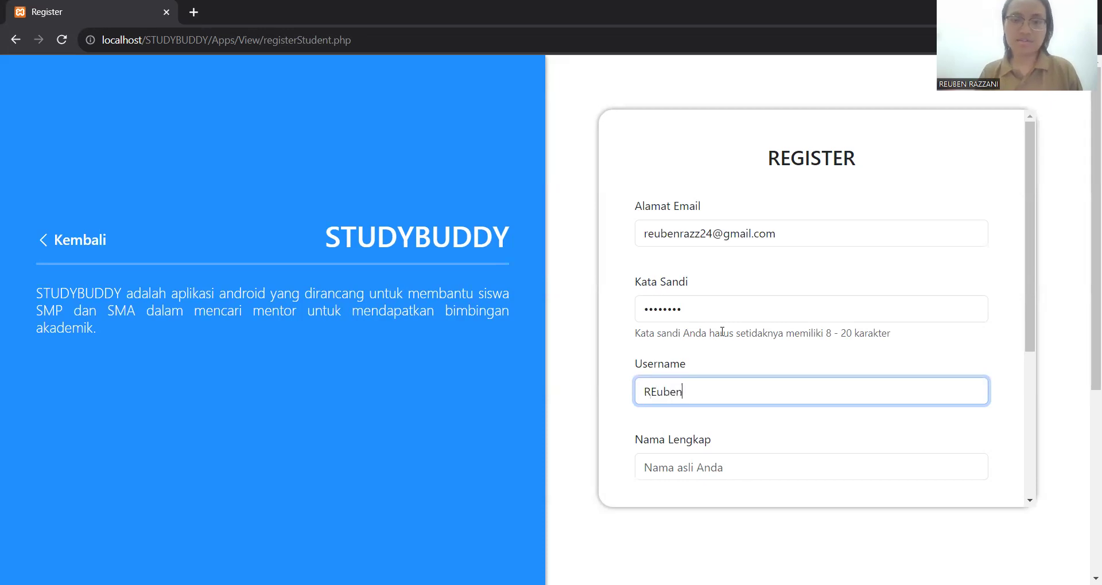
{"action": "key", "text": "Left"}
{"action": "key", "text": "Left"}
{"action": "key", "text": "Left"}
{"action": "key", "text": "Left"}
{"action": "key", "text": "BackSpace"}
{"action": "type", "text": "e"}
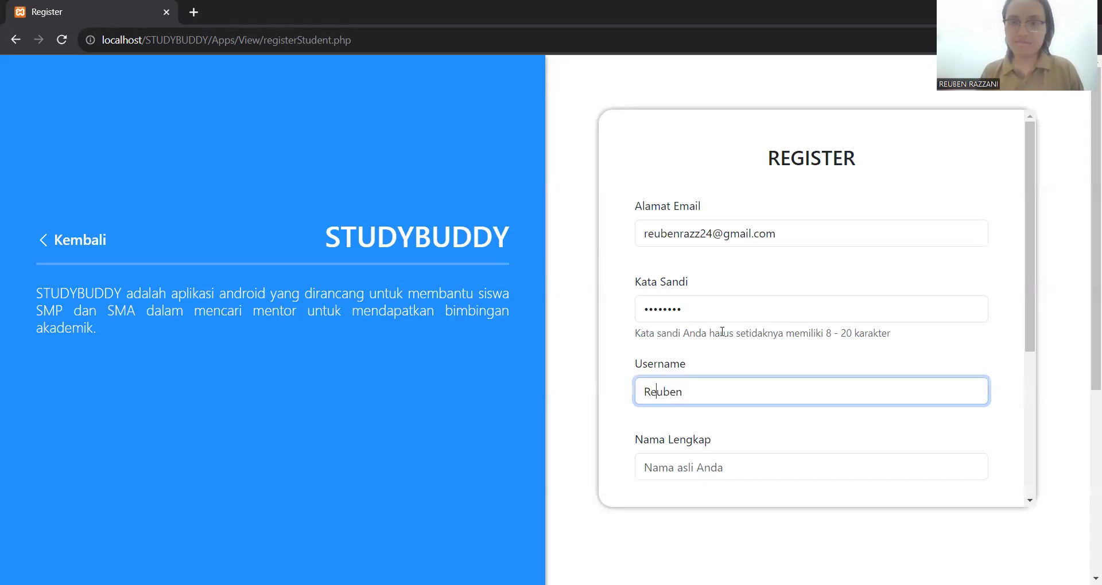
{"action": "key", "text": "ctrl+a"}
- Fill in the student's full name and phone number
{"action": "left_click", "coordinate": [741, 470]}
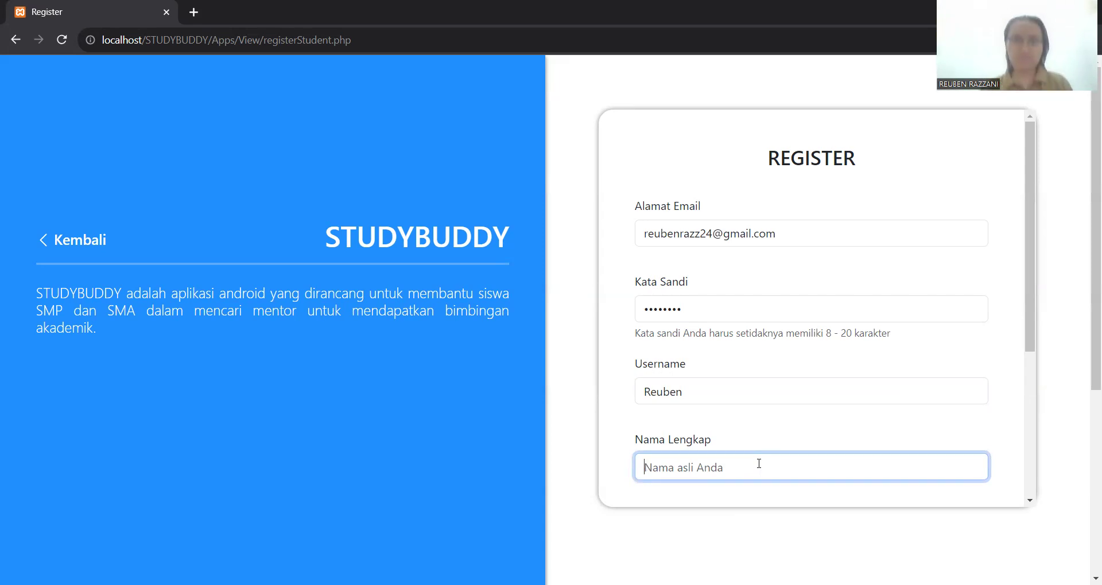
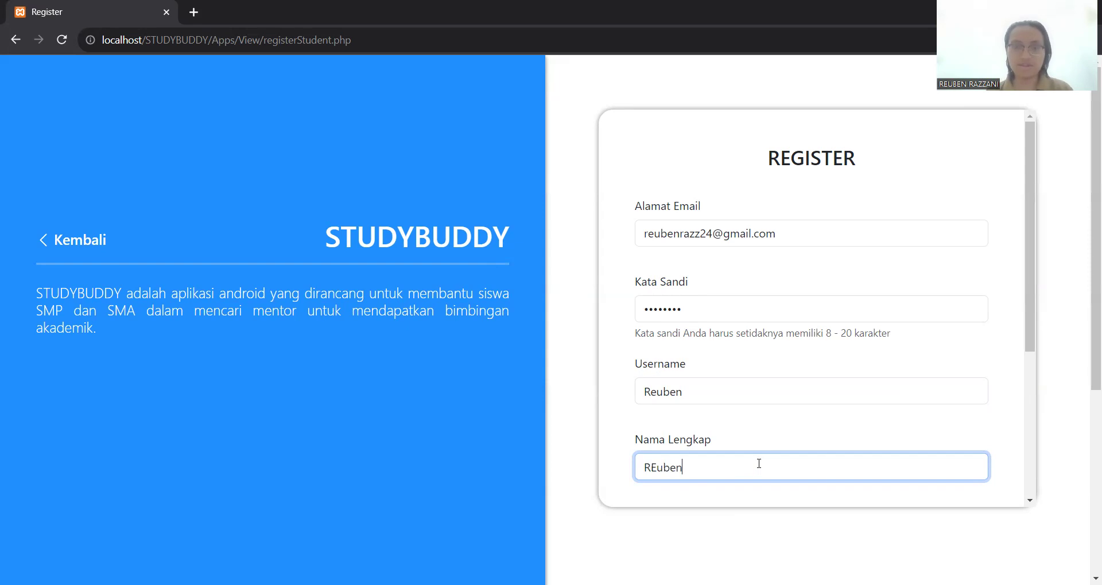
{"action": "key", "text": "End"}
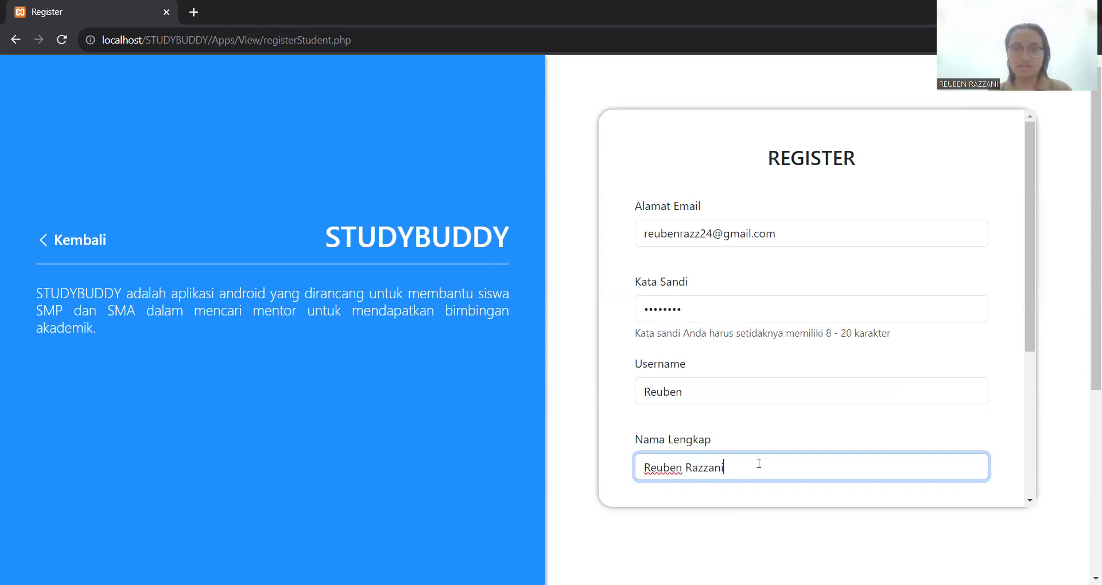
{"action": "scroll", "coordinate": [759, 464], "scroll_direction": "down", "scroll_amount": 3}
{"action": "left_click", "coordinate": [755, 357]}
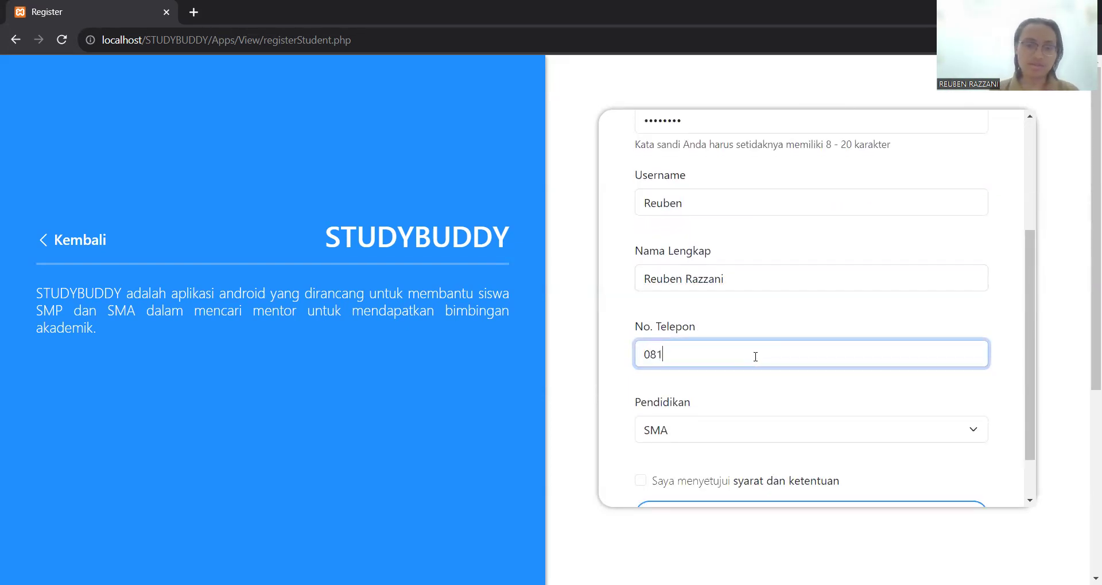
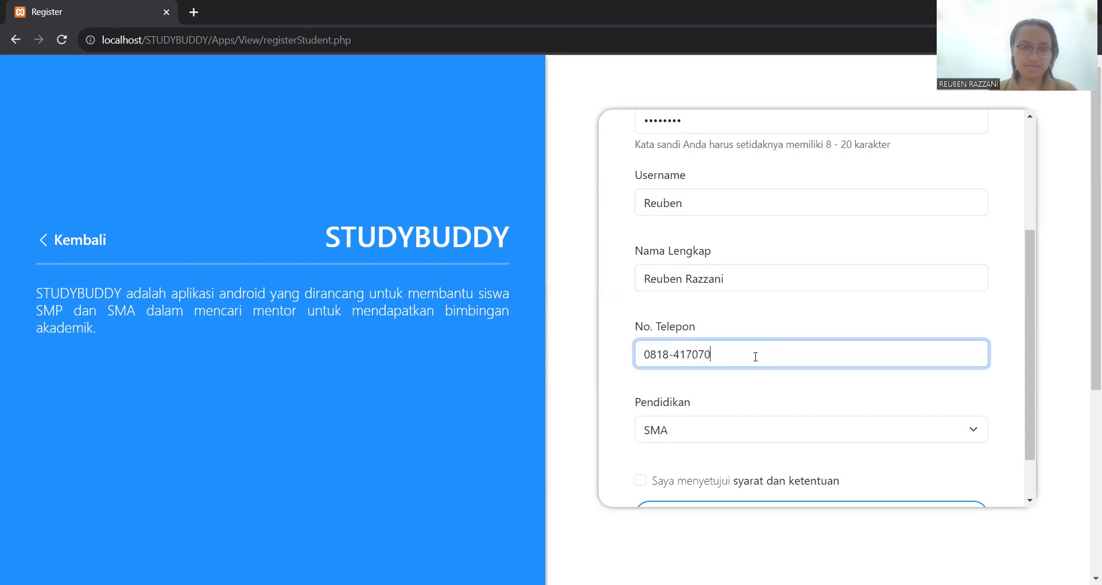
- Keep Pendidikan as SMA, accept the terms, and submit the registration with SELESAI
{"action": "scroll", "coordinate": [770, 382], "scroll_direction": "down", "scroll_amount": 1}
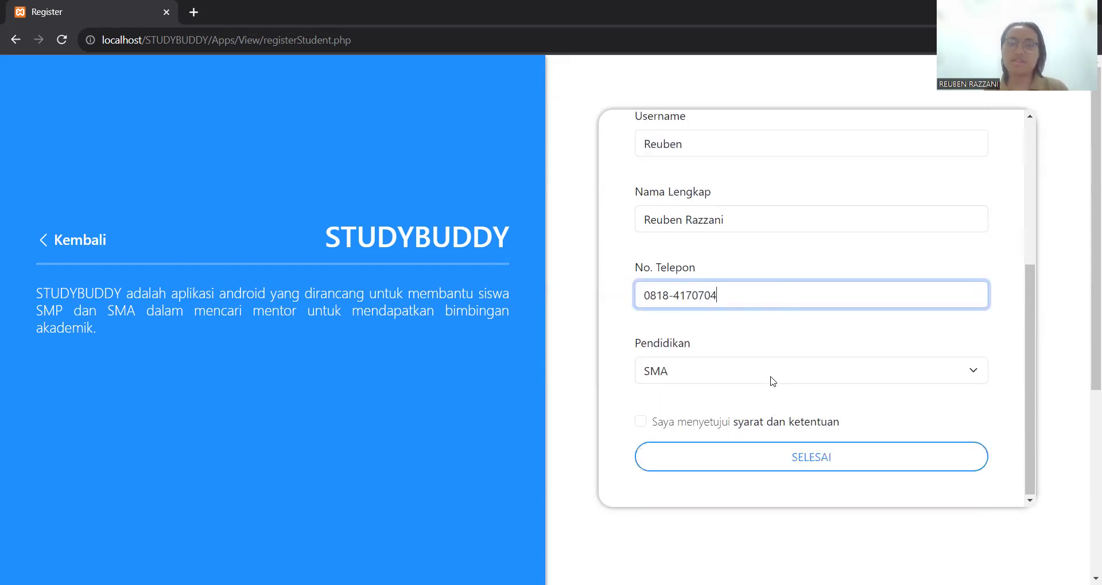
{"action": "left_click", "coordinate": [700, 374]}
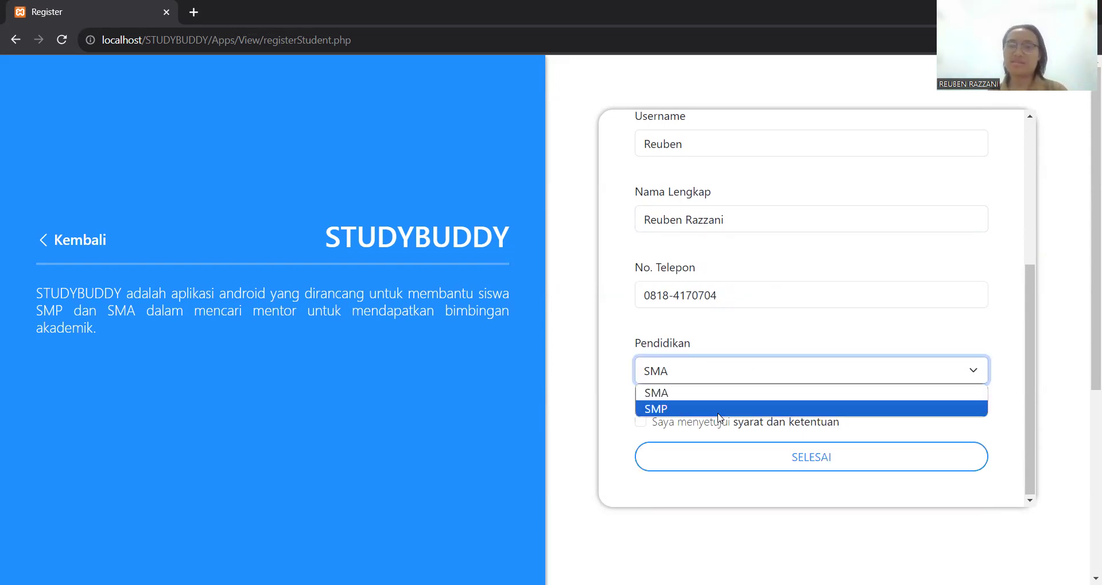
{"action": "left_click", "coordinate": [696, 344]}
{"action": "left_click", "coordinate": [639, 423]}
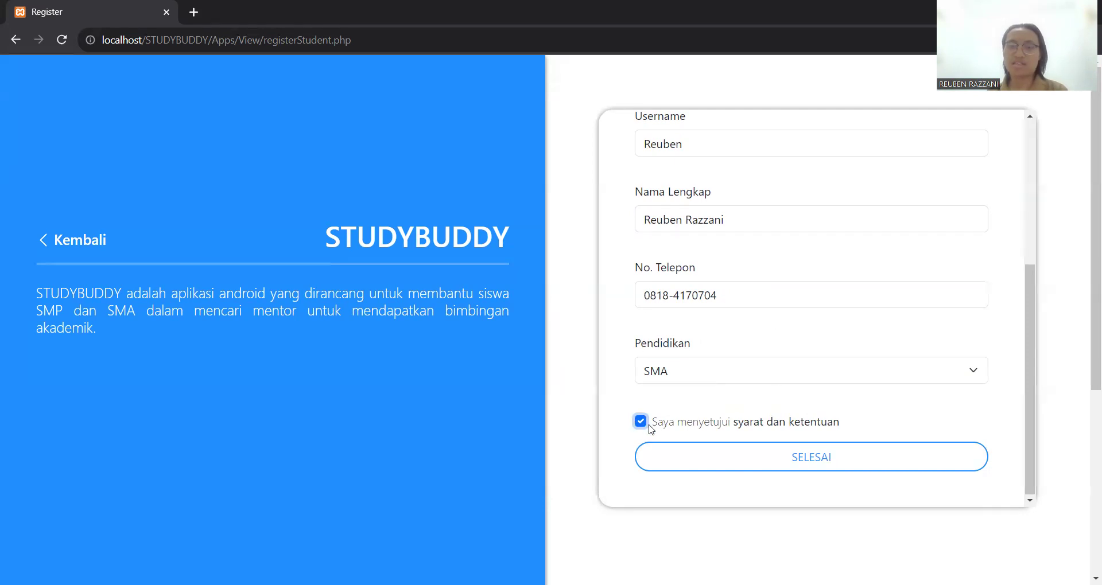
{"action": "left_click", "coordinate": [770, 461]}
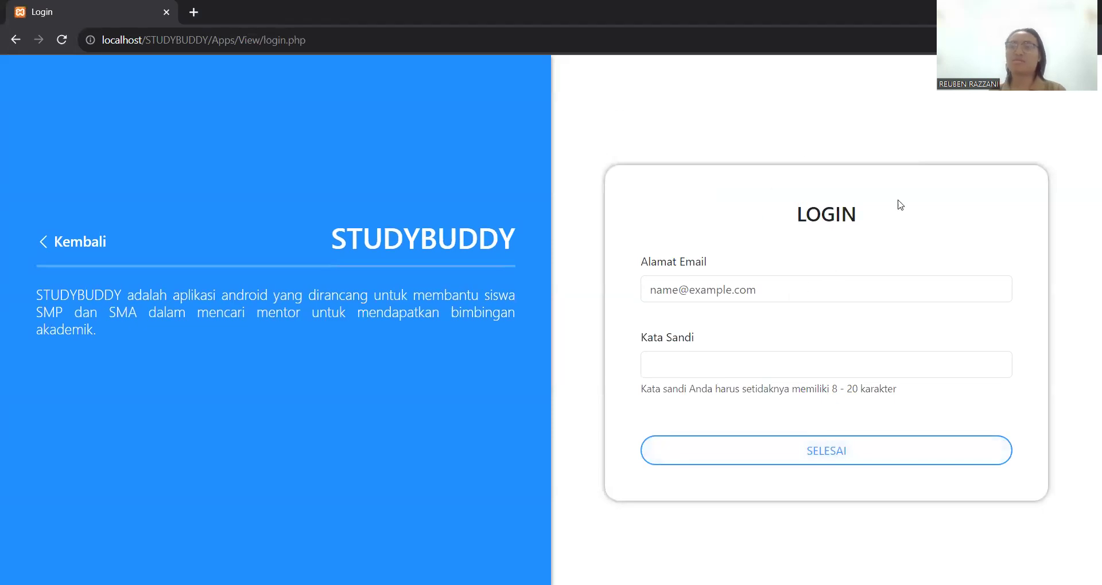
- Try logging in with the new email and a seven-character password
{"action": "left_click", "coordinate": [865, 296]}
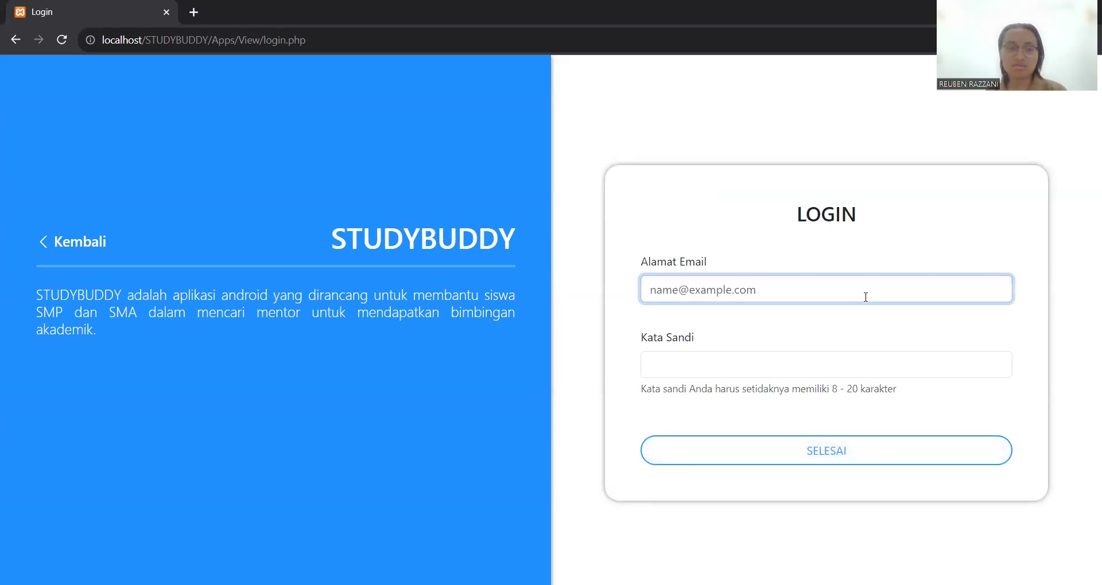
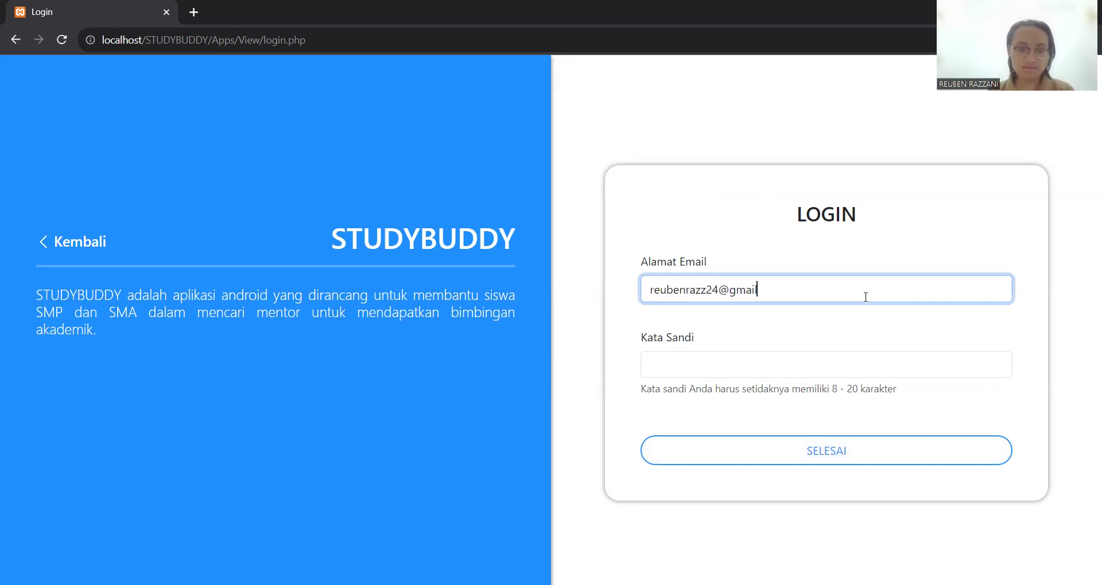
{"action": "left_click", "coordinate": [882, 362]}
{"action": "type", "text": "•••••"}
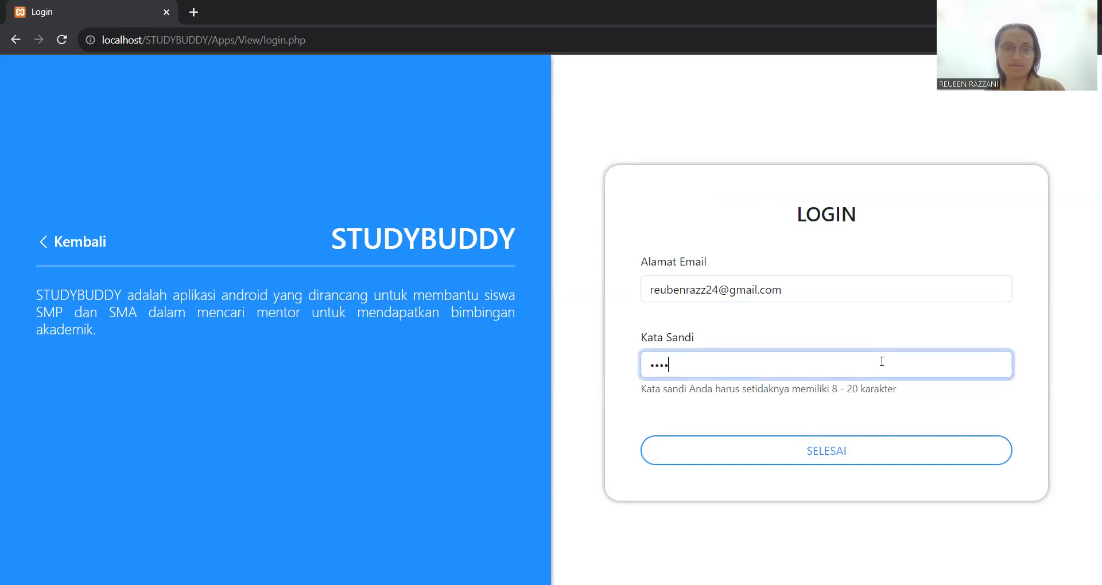
{"action": "type", "text": "••"}
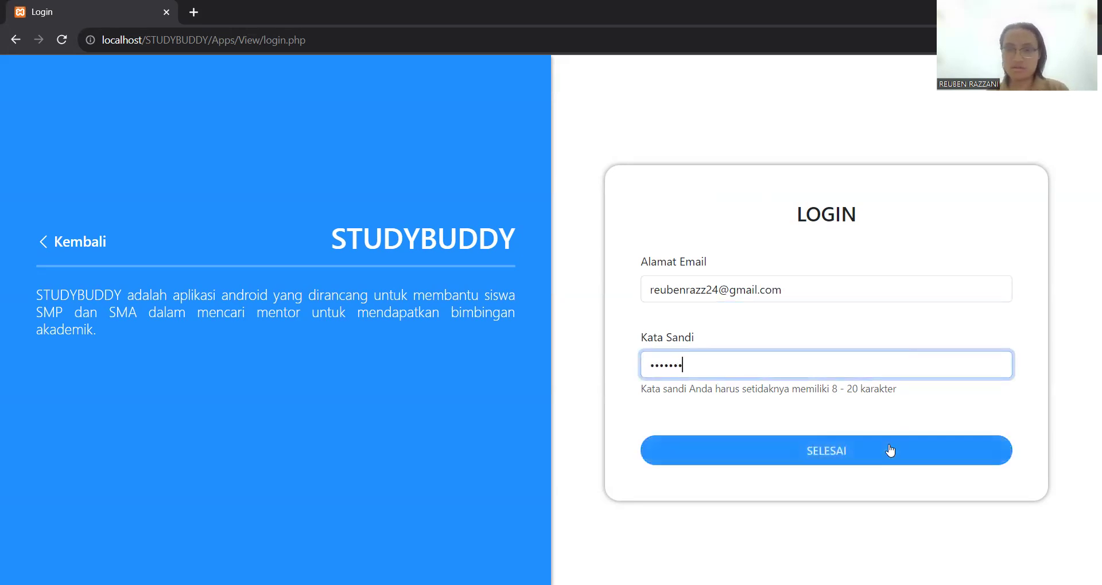
{"action": "left_click", "coordinate": [821, 450]}
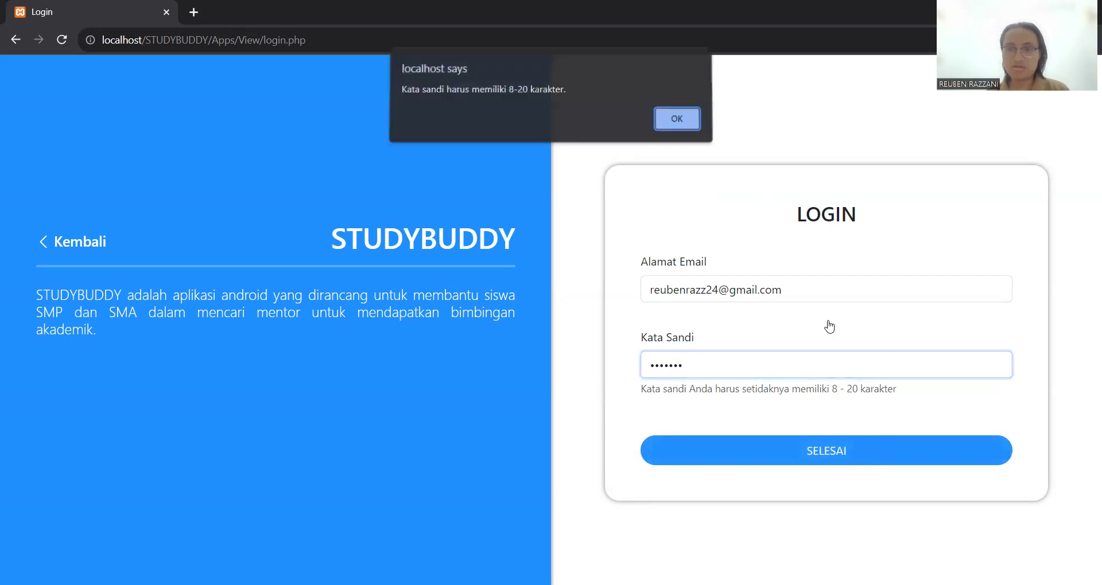
- Dismiss the password-length warning, add one character to the password, and log in again
{"action": "left_click", "coordinate": [678, 125]}
{"action": "left_click", "coordinate": [732, 364]}
{"action": "type", "text": "•"}
{"action": "left_click", "coordinate": [841, 447]}
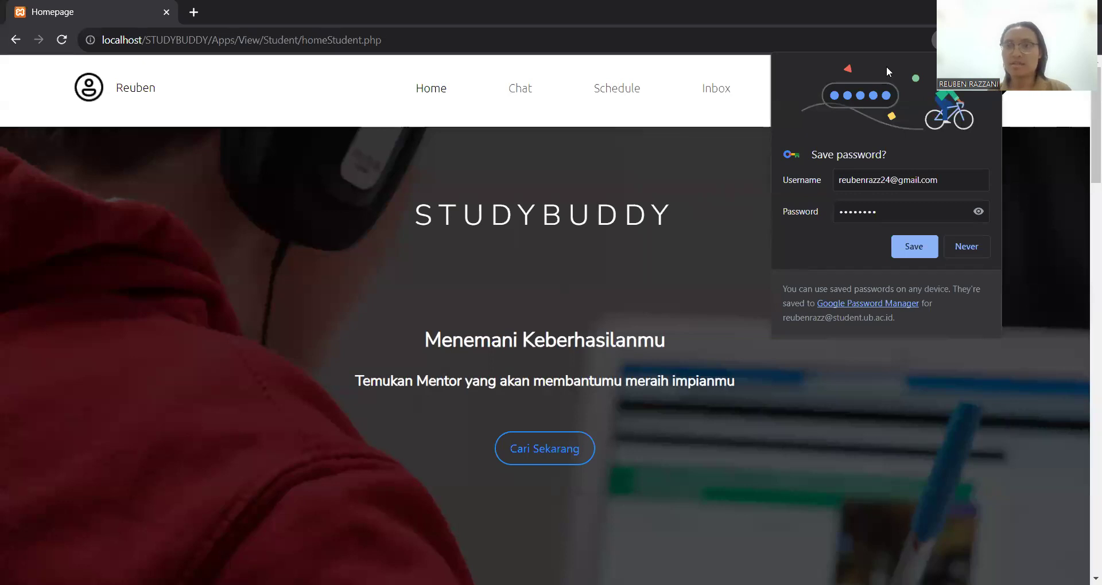
- Decline saving the password and scroll the homepage down to Top Up Sekarang showing Rp. 0.00
{"action": "left_click", "coordinate": [726, 275]}
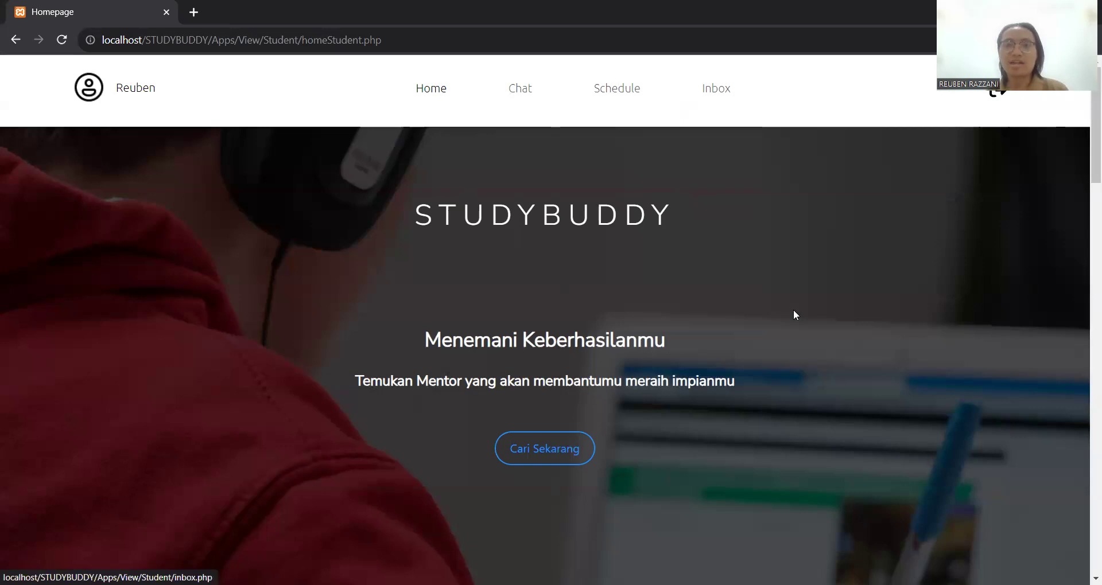
{"action": "scroll", "coordinate": [789, 228], "scroll_direction": "down", "scroll_amount": 8}
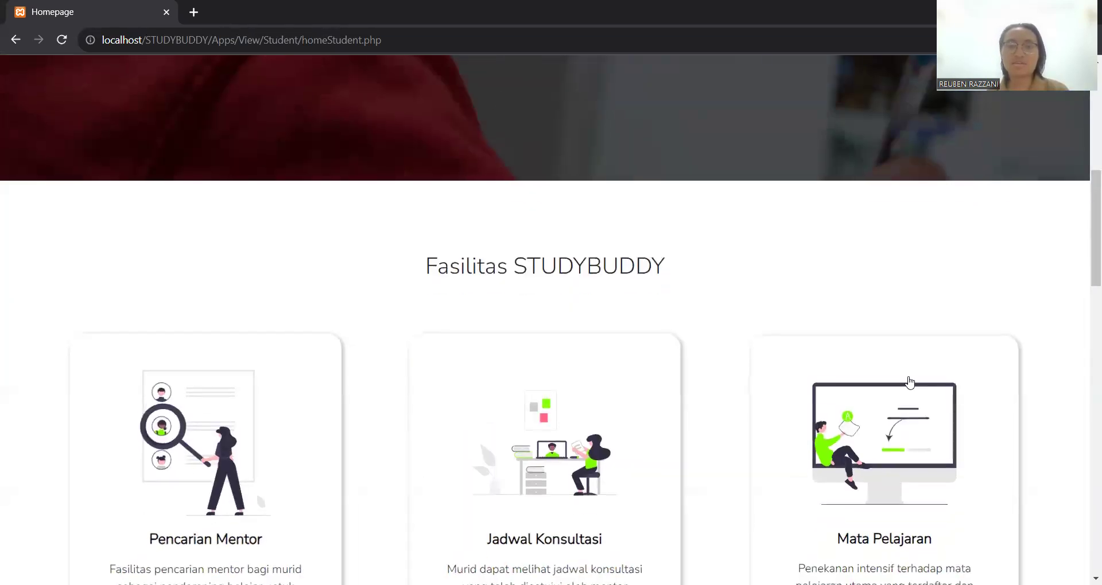
{"action": "scroll", "coordinate": [189, 373], "scroll_direction": "down", "scroll_amount": 3}
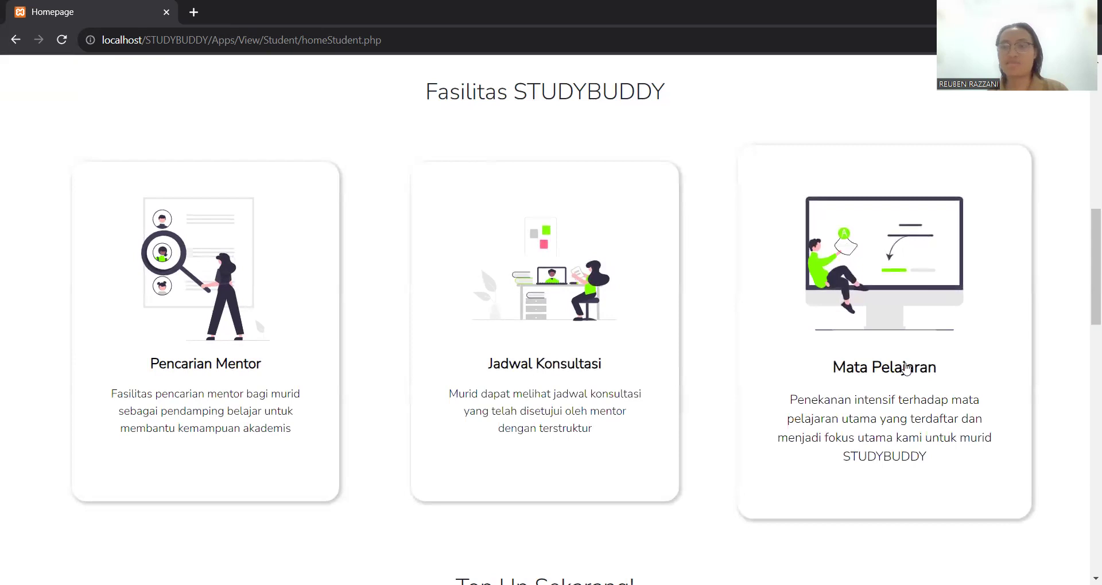
{"action": "scroll", "coordinate": [725, 280], "scroll_direction": "down", "scroll_amount": 5}
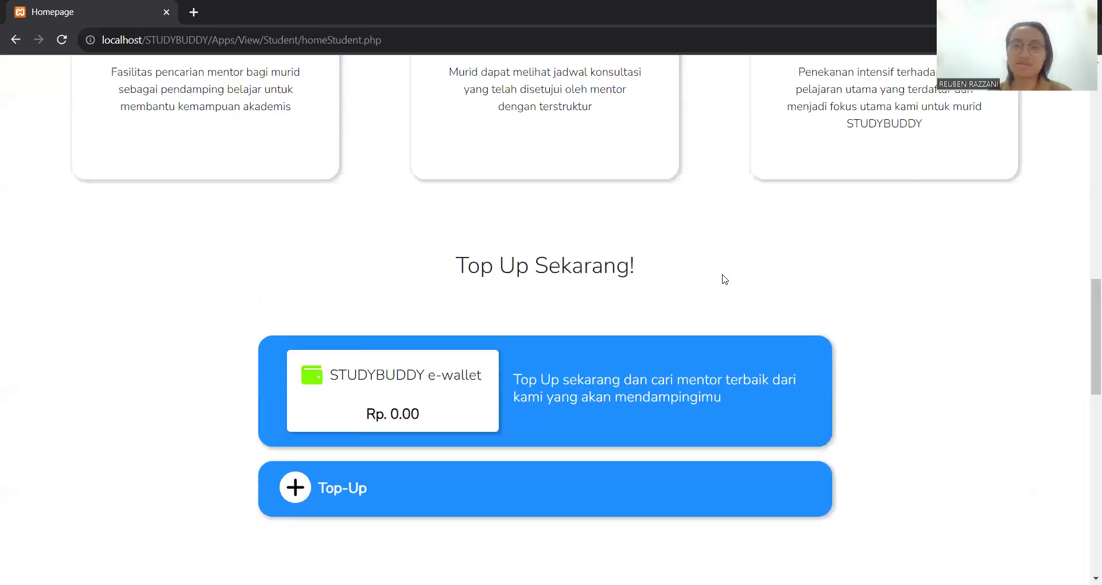
{"action": "scroll", "coordinate": [725, 279], "scroll_direction": "down", "scroll_amount": 1}
{"action": "scroll", "coordinate": [725, 280], "scroll_direction": "up", "scroll_amount": 3}
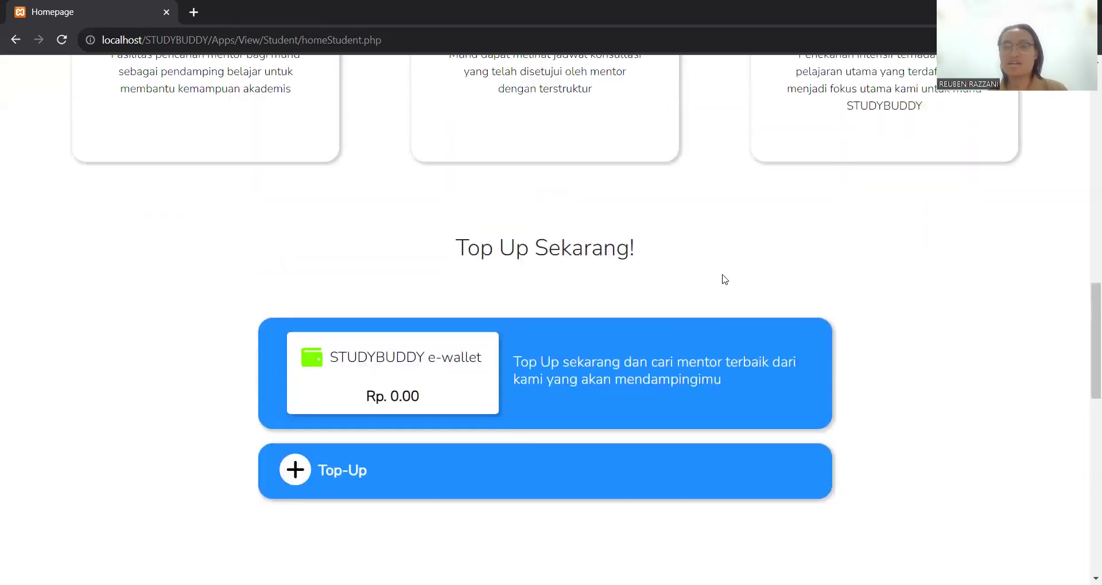
{"action": "scroll", "coordinate": [723, 277], "scroll_direction": "down", "scroll_amount": 3}
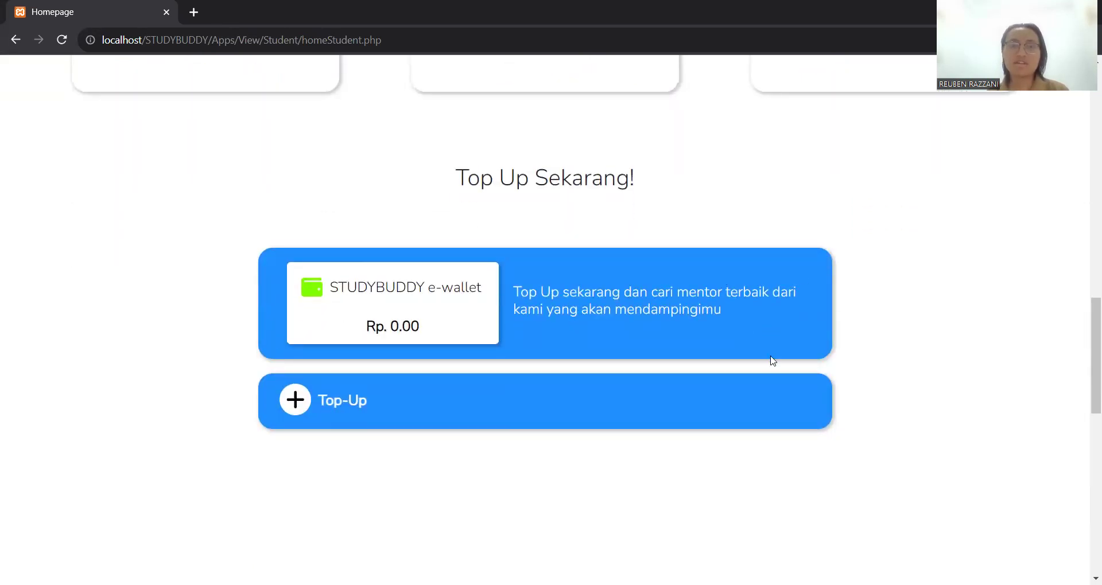
{"action": "scroll", "coordinate": [632, 174], "scroll_direction": "down", "scroll_amount": 5}
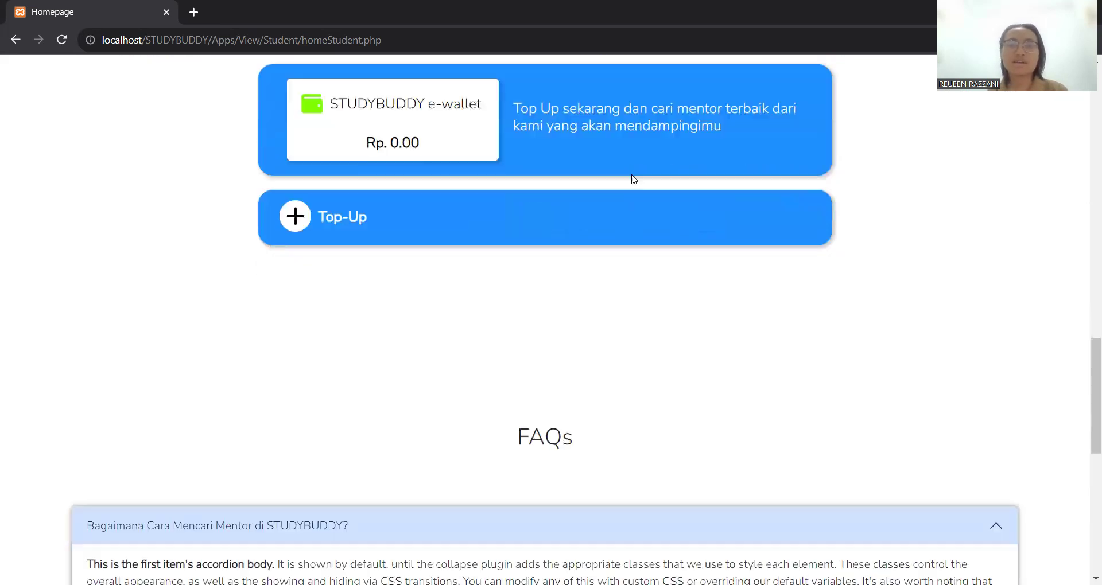
{"action": "scroll", "coordinate": [632, 176], "scroll_direction": "up", "scroll_amount": 4}
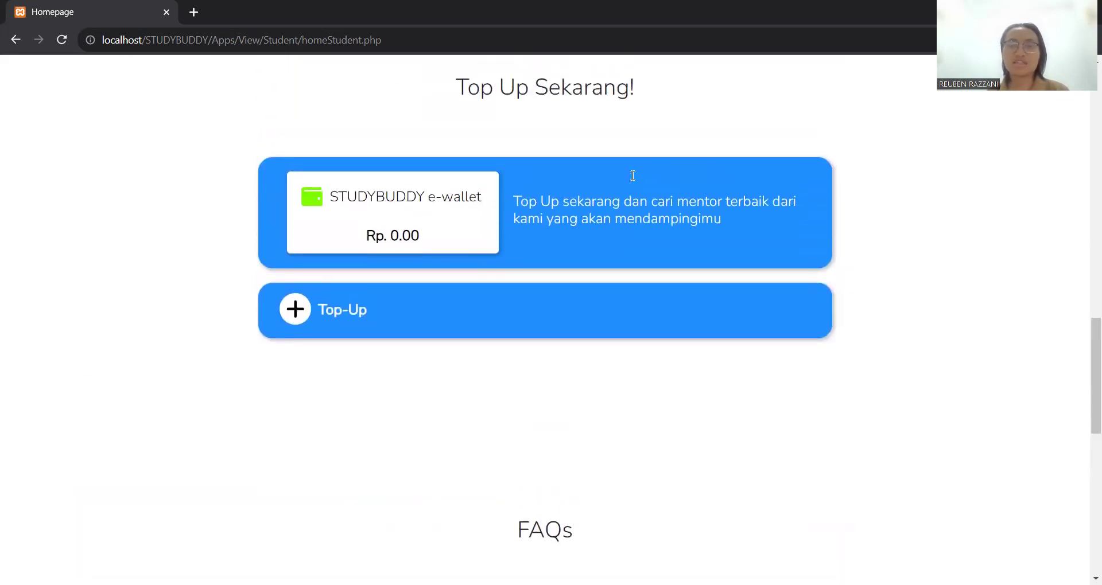
{"action": "scroll", "coordinate": [631, 174], "scroll_direction": "up", "scroll_amount": 10}
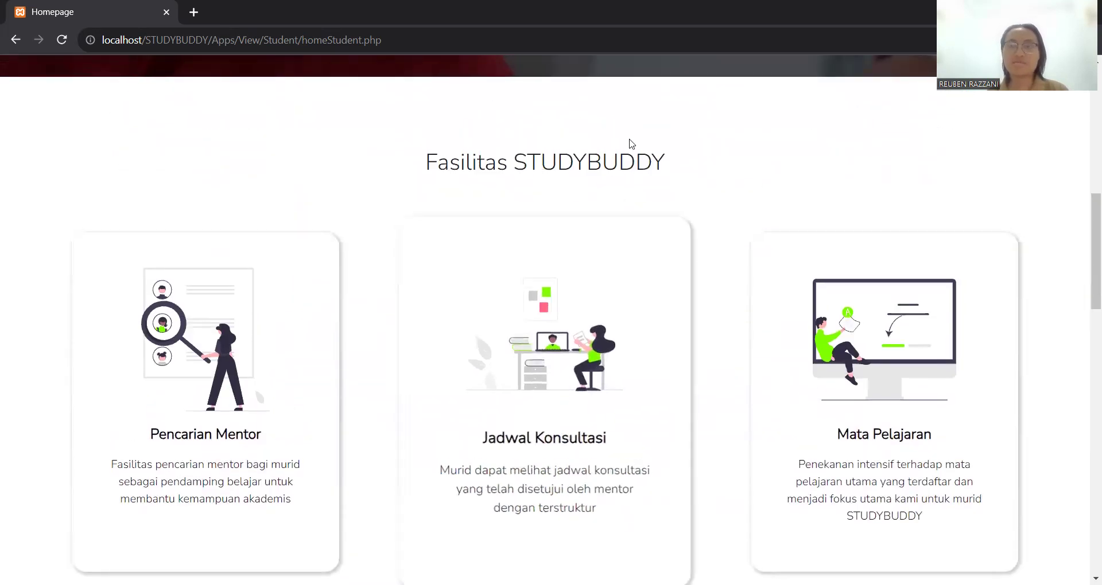
{"action": "scroll", "coordinate": [629, 139], "scroll_direction": "up", "scroll_amount": 10}
{"action": "scroll", "coordinate": [629, 144], "scroll_direction": "down", "scroll_amount": 10}
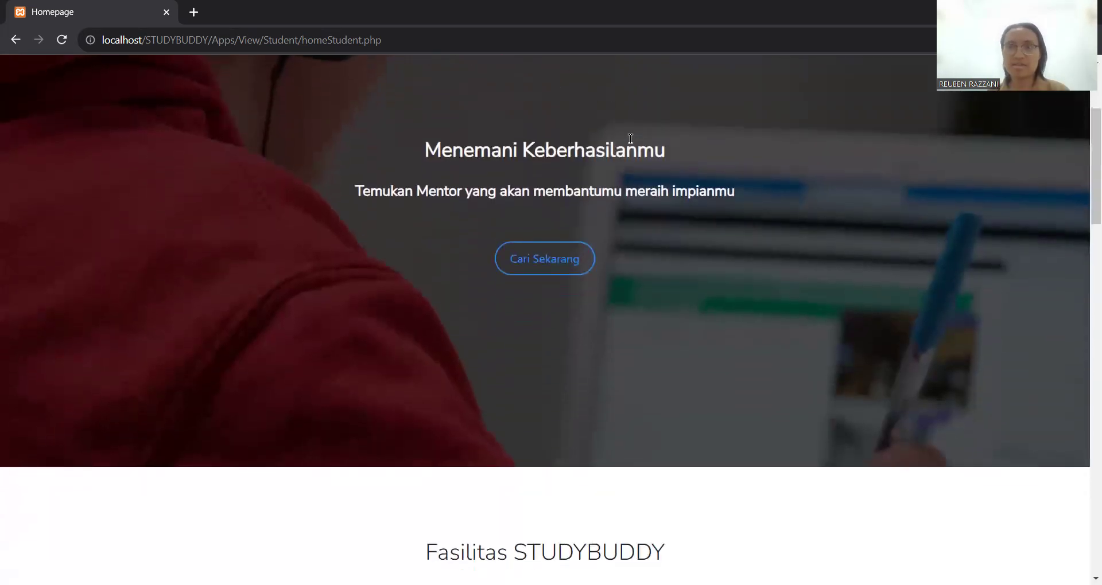
{"action": "scroll", "coordinate": [631, 143], "scroll_direction": "down", "scroll_amount": 3}
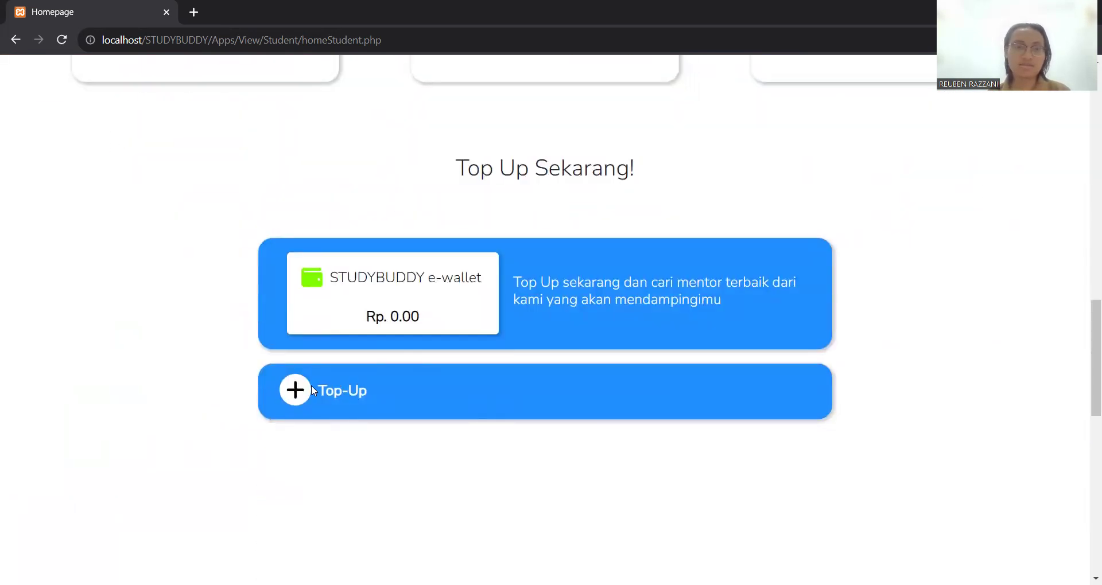
- Top up the e-wallet with 50000 and check the new balance of 50000
{"action": "left_click", "coordinate": [305, 393]}
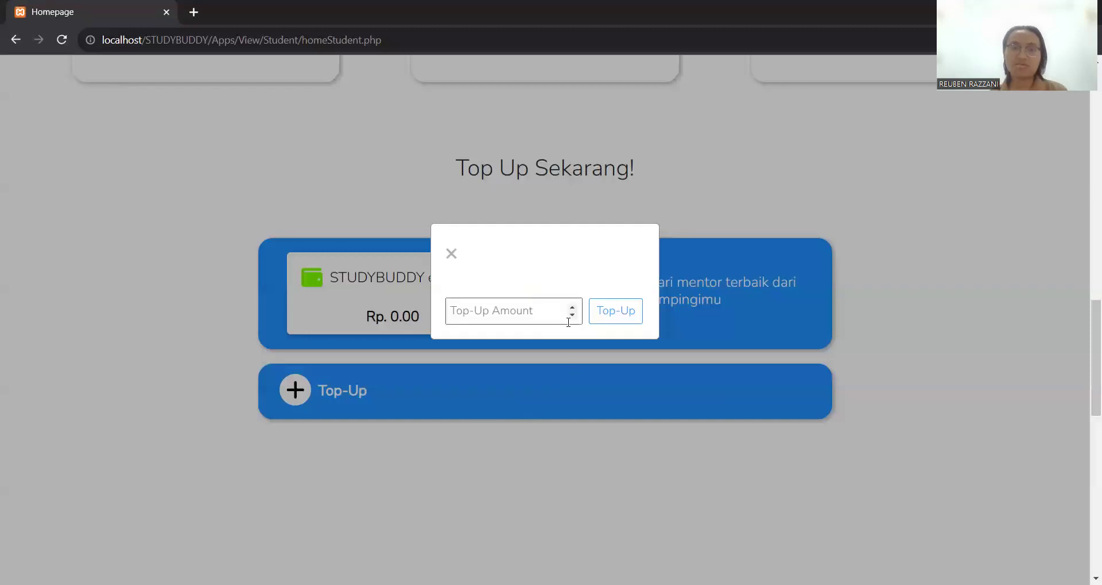
{"action": "left_click", "coordinate": [544, 317]}
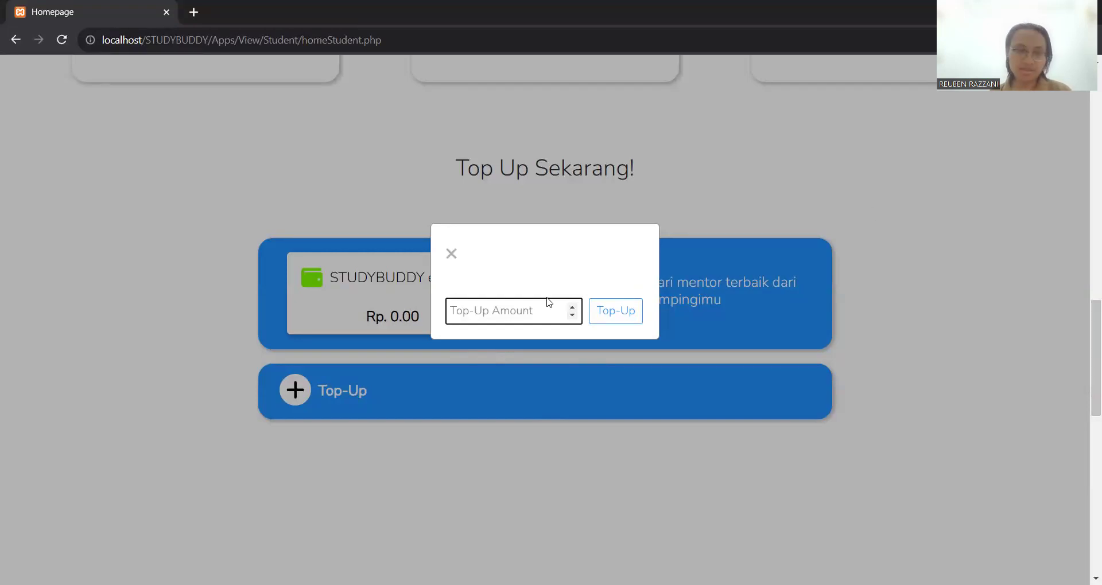
{"action": "type", "text": "50000"}
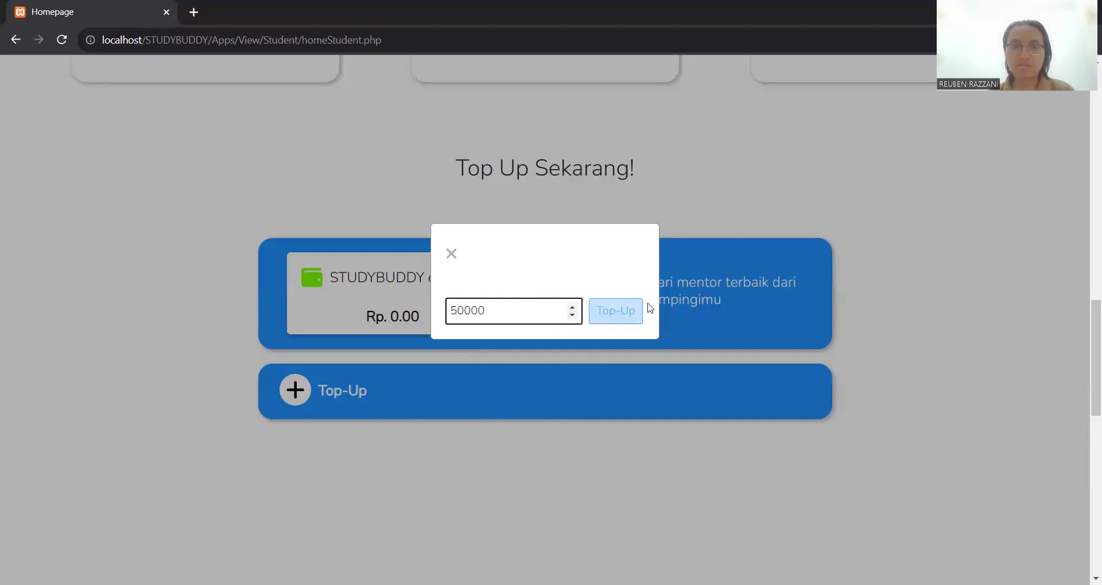
{"action": "left_click", "coordinate": [636, 310]}
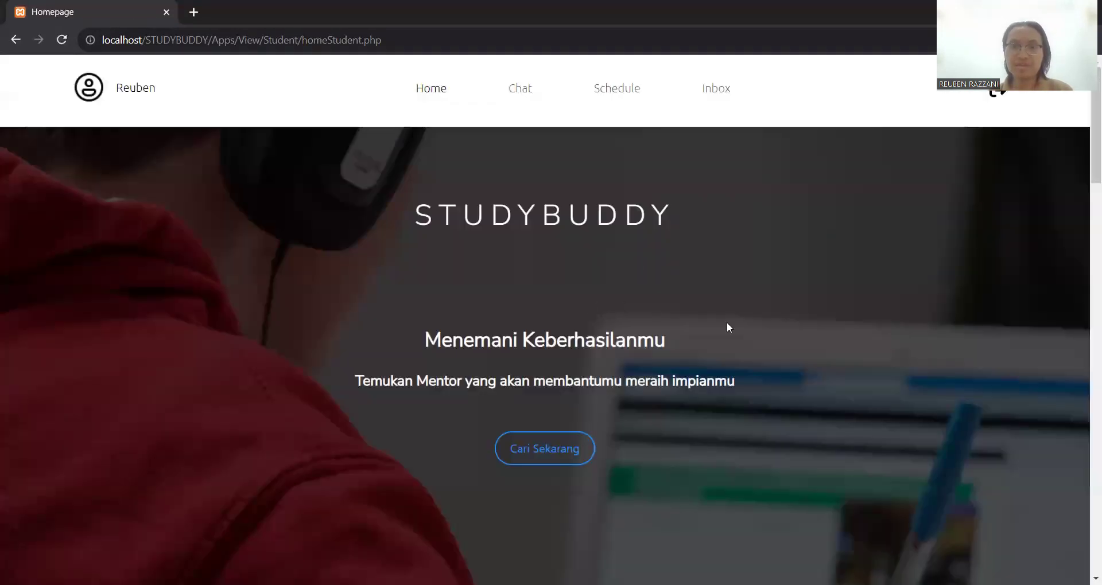
{"action": "scroll", "coordinate": [727, 323], "scroll_direction": "down", "scroll_amount": 15}
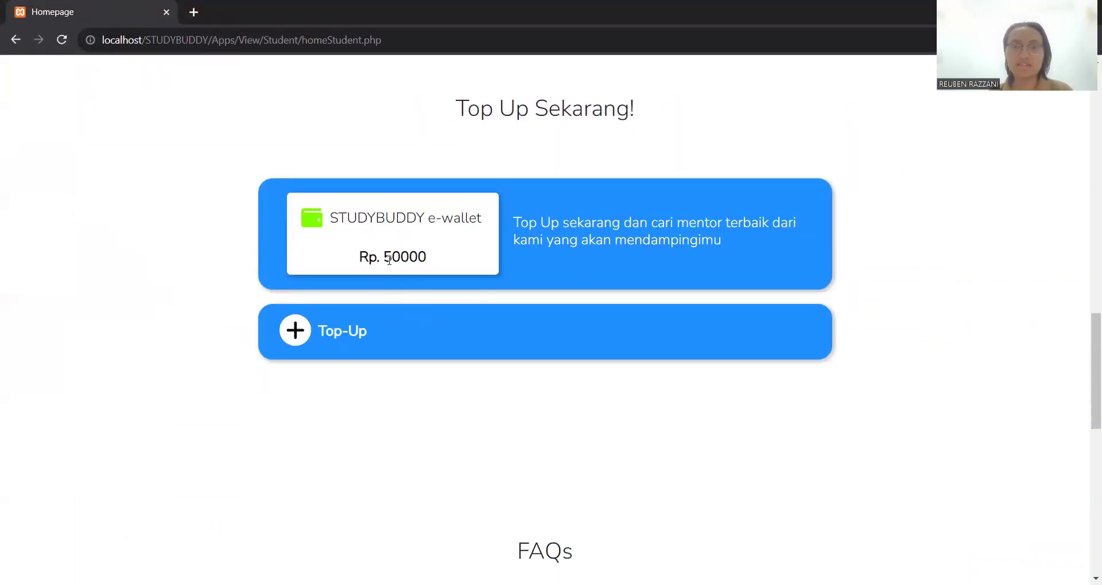
{"action": "left_click_drag", "start_coordinate": [388, 256], "coordinate": [441, 258]}
{"action": "left_click", "coordinate": [555, 338]}
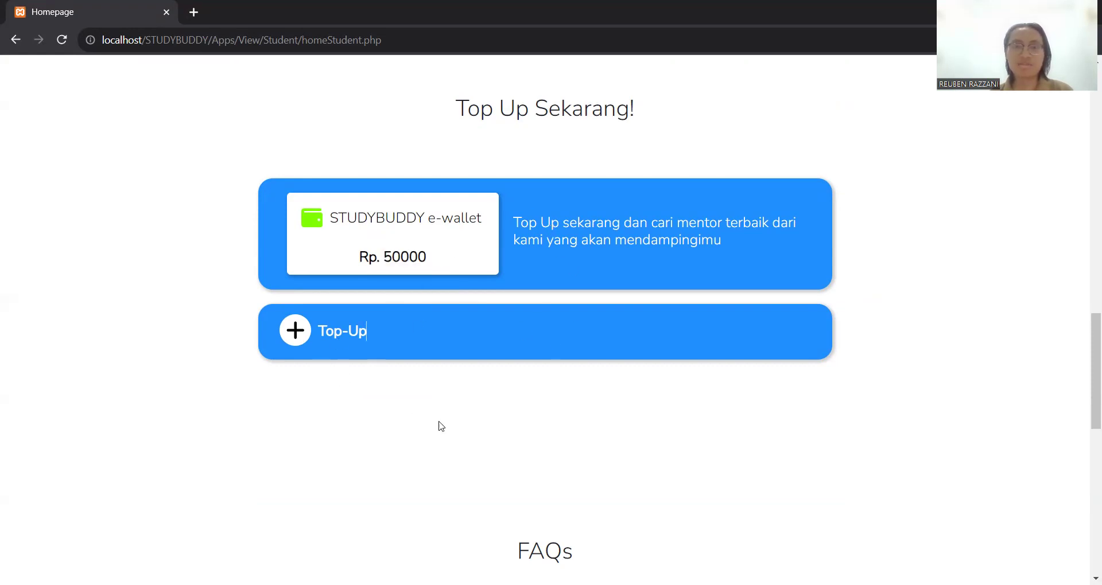
{"action": "scroll", "coordinate": [403, 222], "scroll_direction": "up", "scroll_amount": 3}
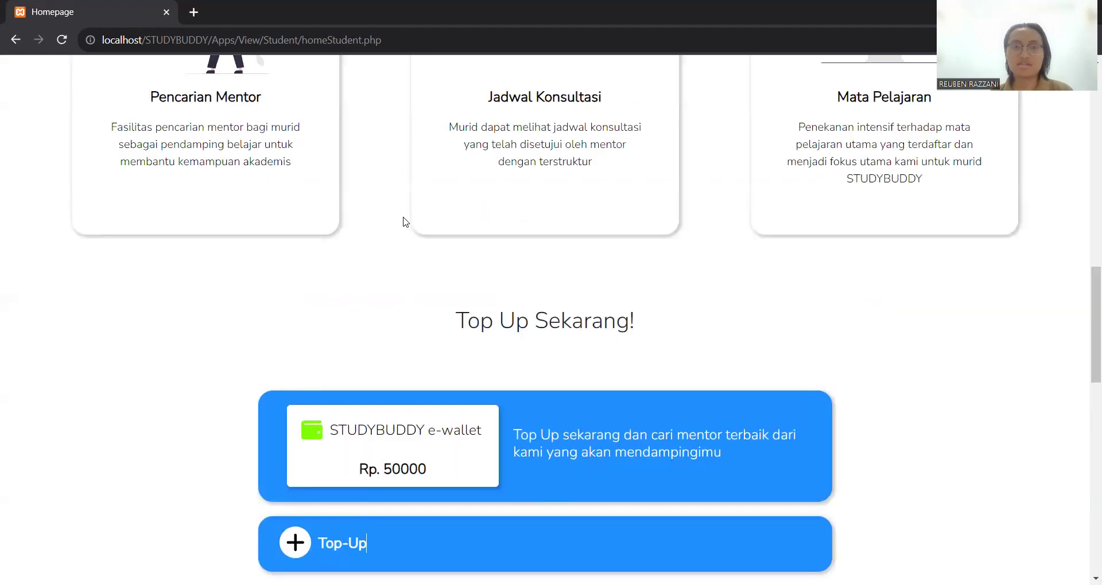
{"action": "scroll", "coordinate": [403, 222], "scroll_direction": "up", "scroll_amount": 3}
{"action": "scroll", "coordinate": [402, 222], "scroll_direction": "down", "scroll_amount": 3}
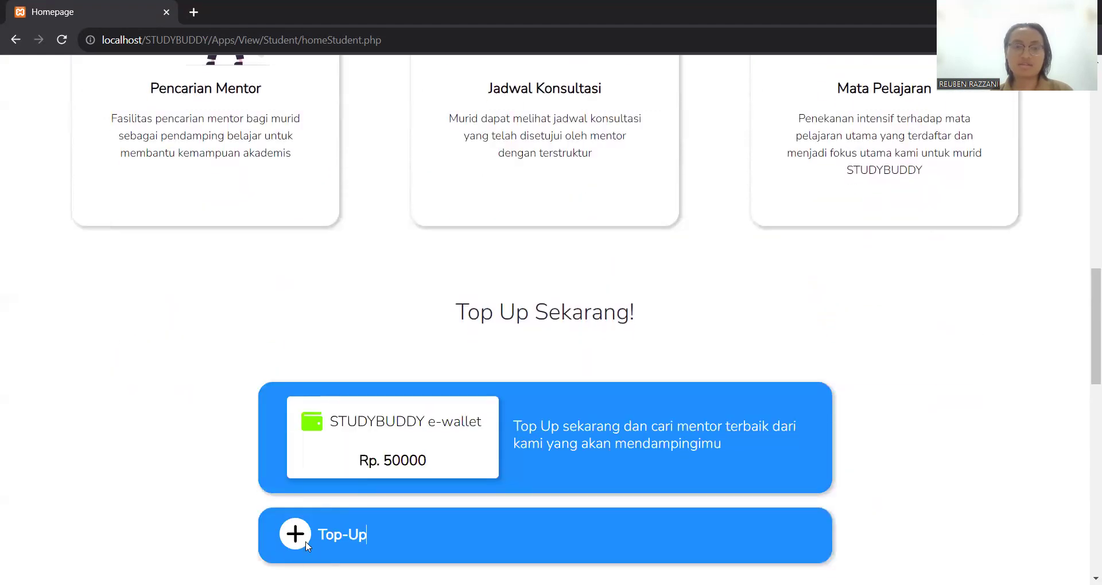
- Top up another 25000 to reach Rp. 75000, then go to the Chat mentor list
{"action": "left_click", "coordinate": [306, 543]}
{"action": "left_click", "coordinate": [457, 313]}
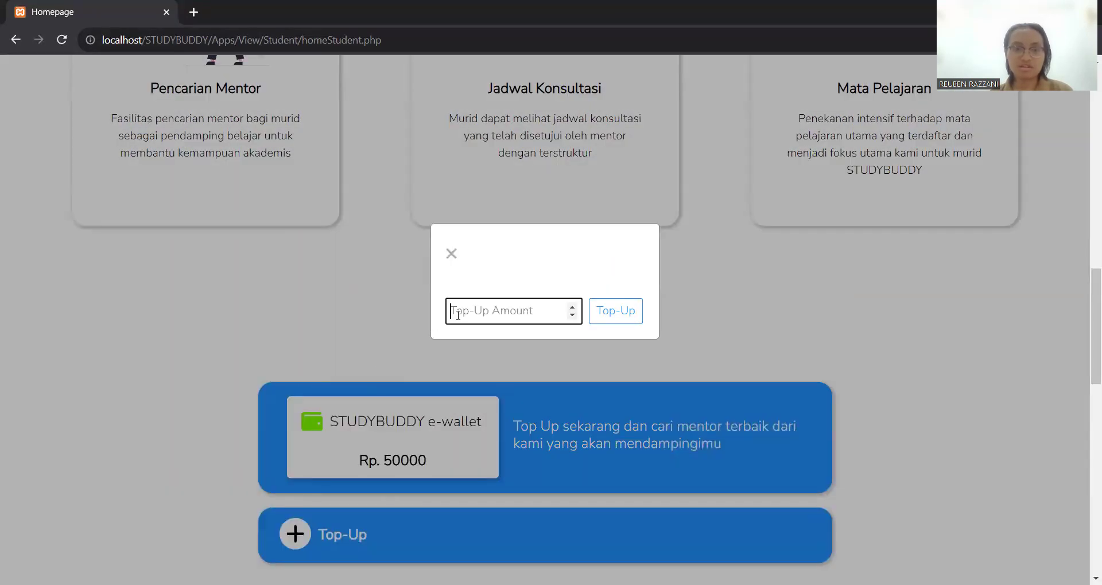
{"action": "type", "text": "25000"}
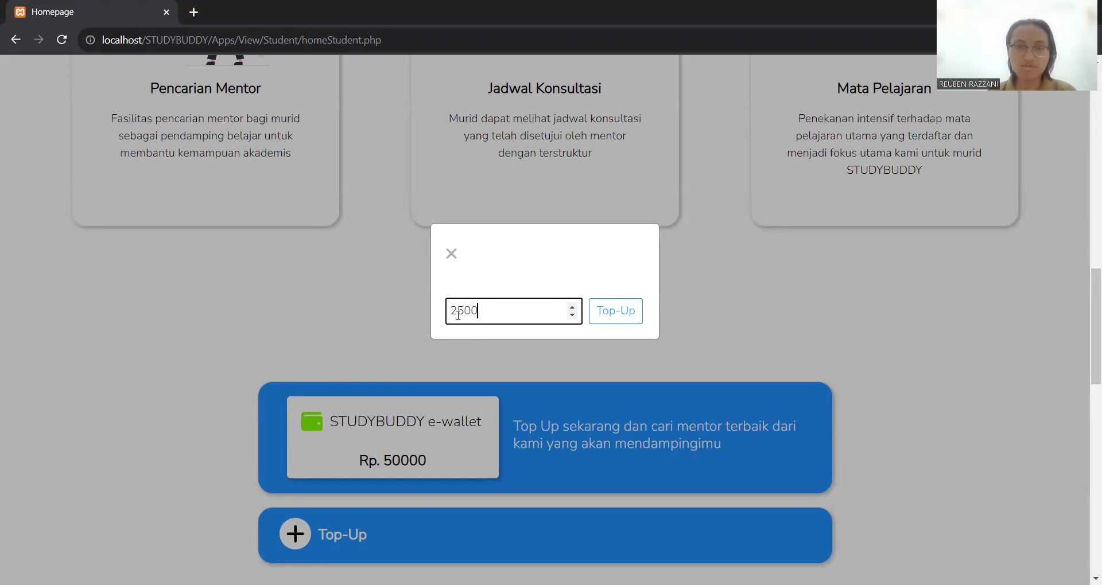
{"action": "left_click", "coordinate": [612, 315]}
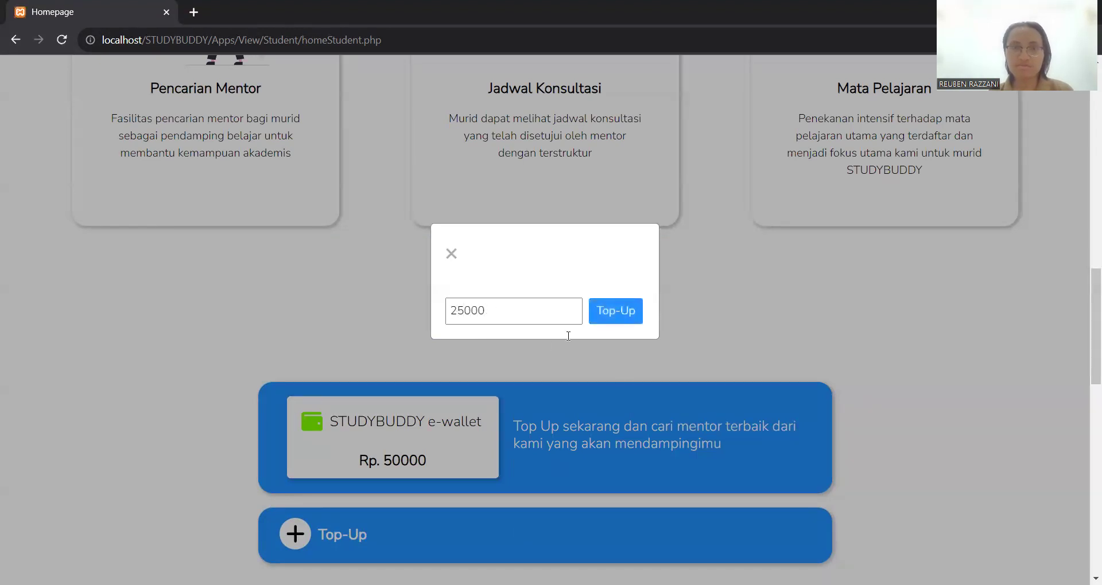
{"action": "scroll", "coordinate": [548, 353], "scroll_direction": "down", "scroll_amount": 17}
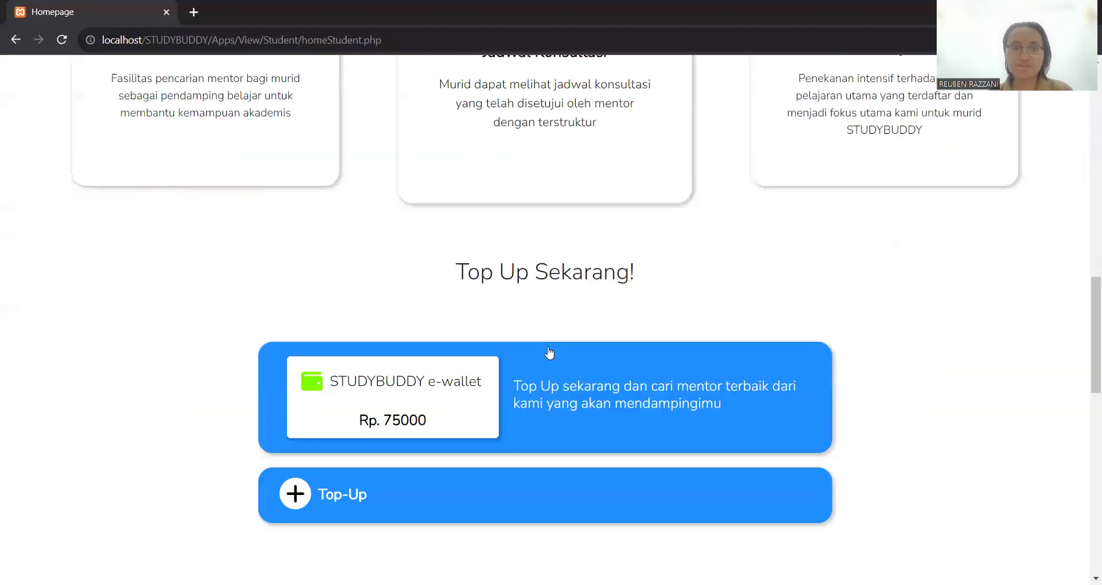
{"action": "scroll", "coordinate": [586, 222], "scroll_direction": "up", "scroll_amount": 12}
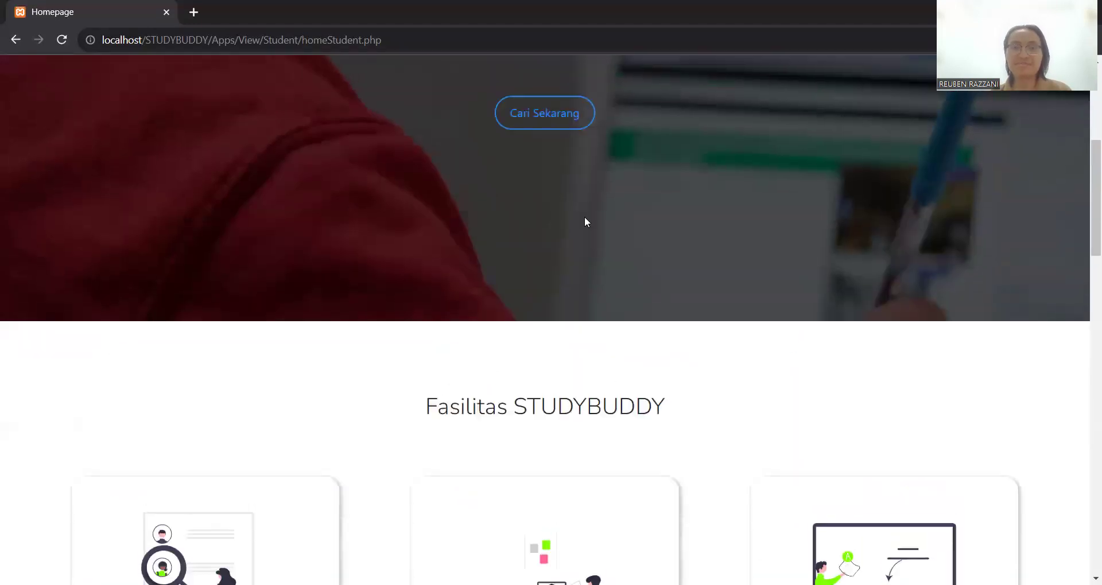
{"action": "scroll", "coordinate": [584, 218], "scroll_direction": "up", "scroll_amount": 2}
{"action": "scroll", "coordinate": [585, 220], "scroll_direction": "down", "scroll_amount": 8}
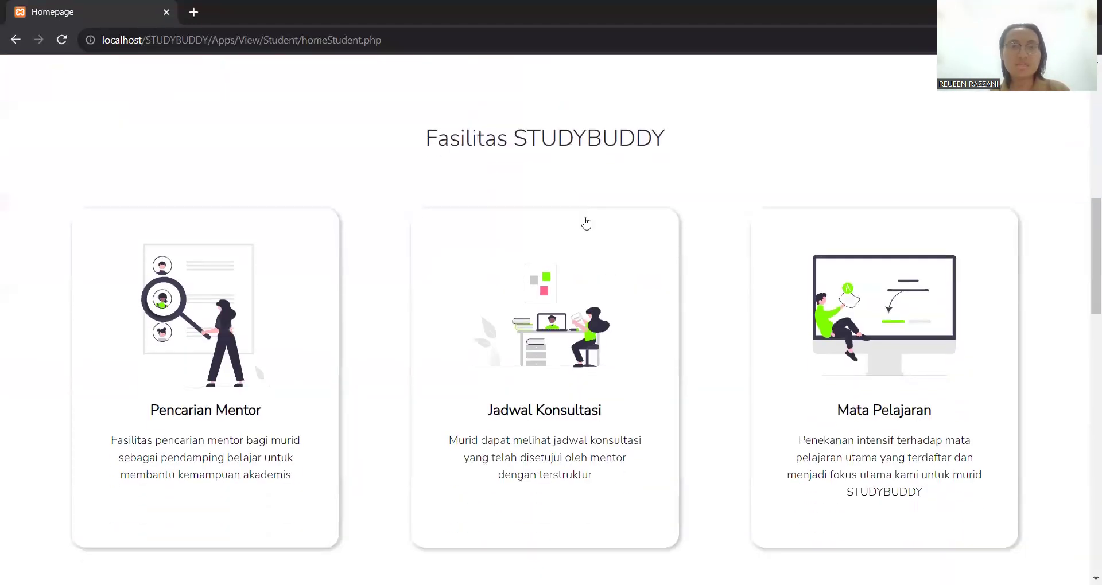
{"action": "scroll", "coordinate": [585, 221], "scroll_direction": "up", "scroll_amount": 4}
{"action": "scroll", "coordinate": [586, 221], "scroll_direction": "up", "scroll_amount": 5}
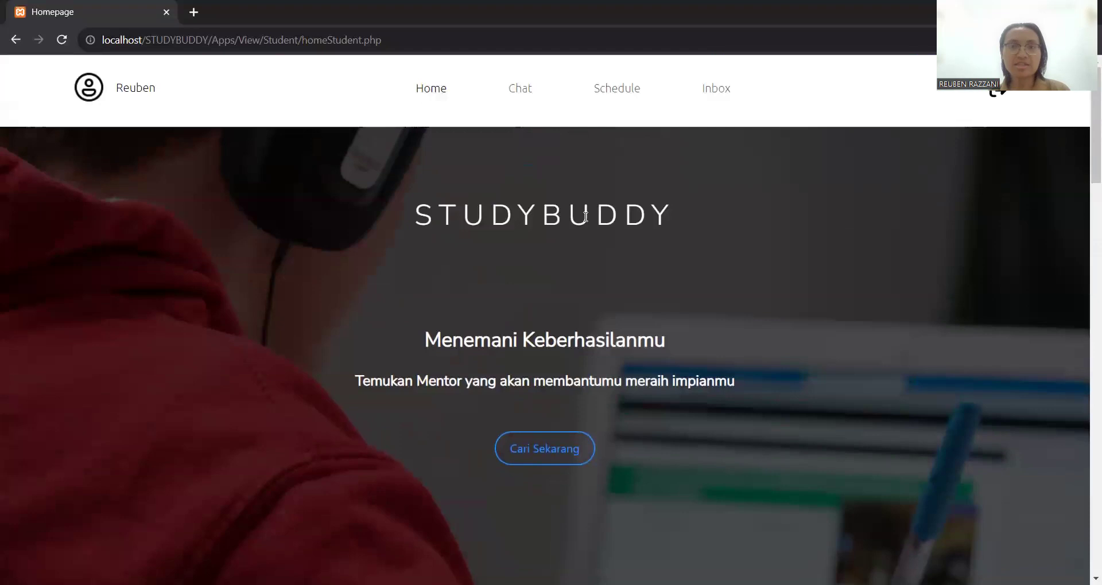
{"action": "left_click", "coordinate": [519, 92]}
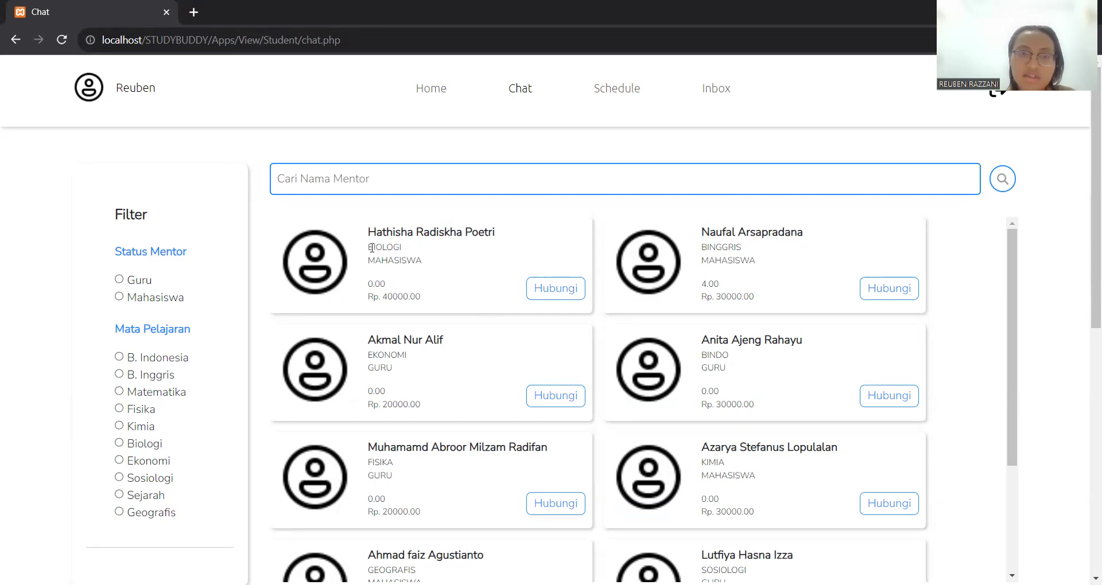
{"action": "double_click", "coordinate": [372, 247]}
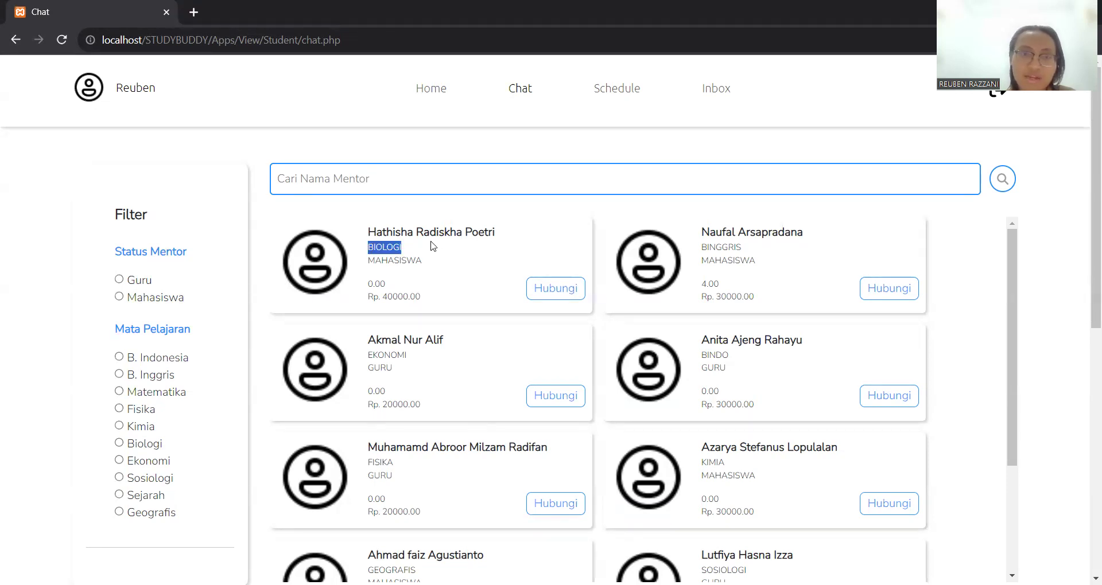
{"action": "double_click", "coordinate": [404, 260]}
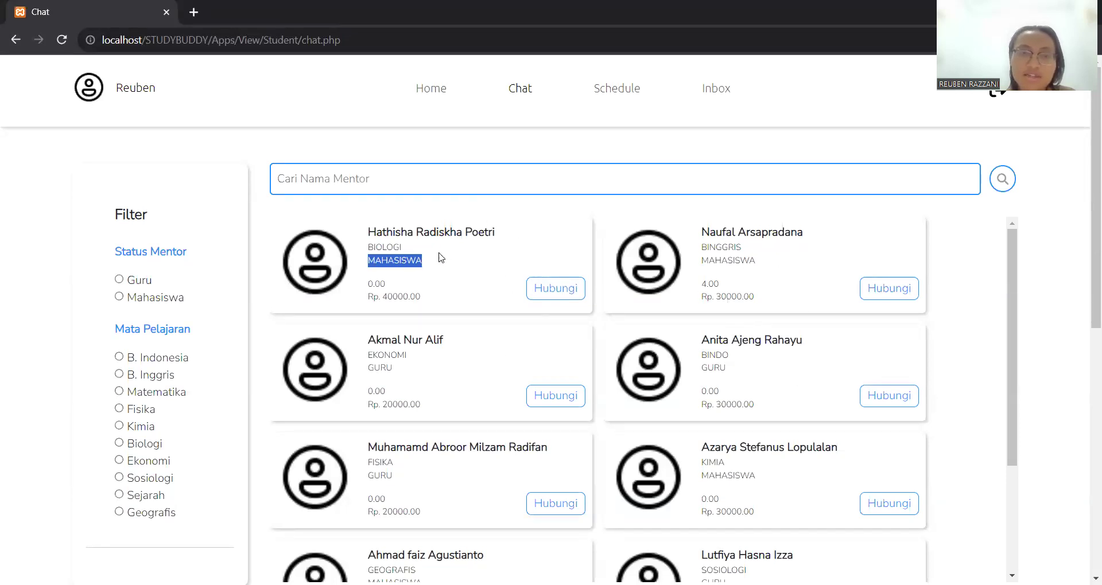
{"action": "left_click", "coordinate": [392, 287]}
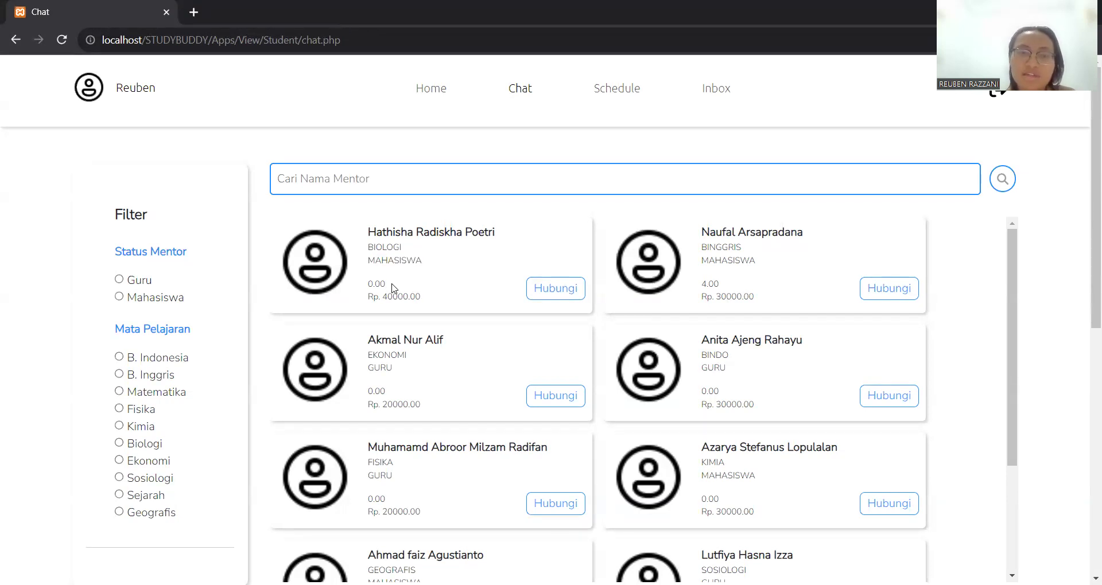
{"action": "mouse_move", "coordinate": [395, 286]}
{"action": "left_mouse_down"}
{"action": "mouse_move", "coordinate": [367, 283]}
{"action": "mouse_move", "coordinate": [380, 297]}
{"action": "left_mouse_up"}
{"action": "left_click", "coordinate": [423, 299]}
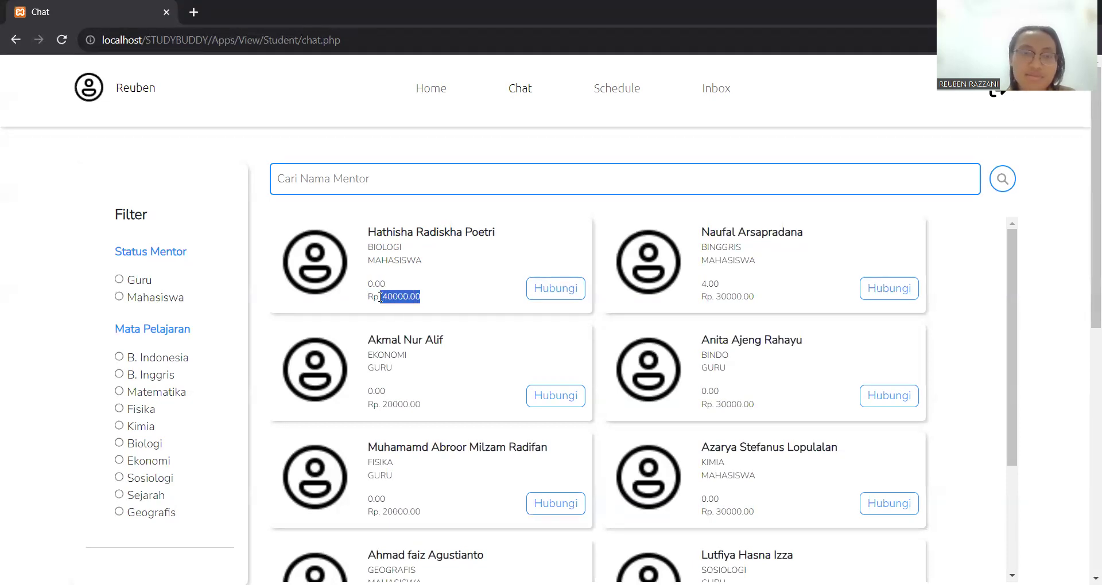
{"action": "left_click", "coordinate": [433, 252]}
{"action": "scroll", "coordinate": [433, 252], "scroll_direction": "down", "scroll_amount": 1}
{"action": "scroll", "coordinate": [433, 252], "scroll_direction": "up", "scroll_amount": 1}
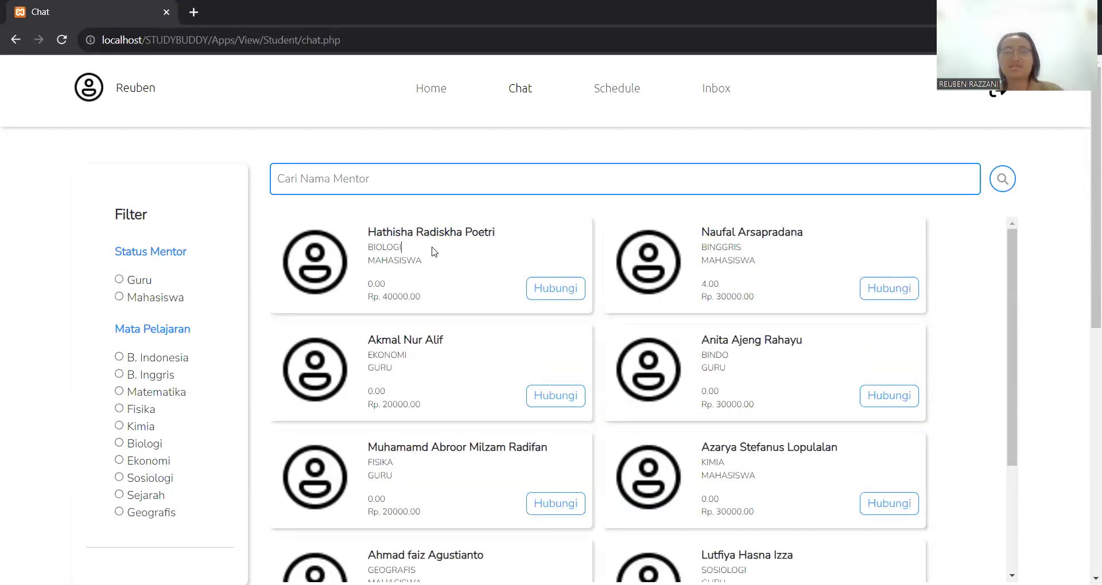
{"action": "scroll", "coordinate": [758, 336], "scroll_direction": "down", "scroll_amount": 1}
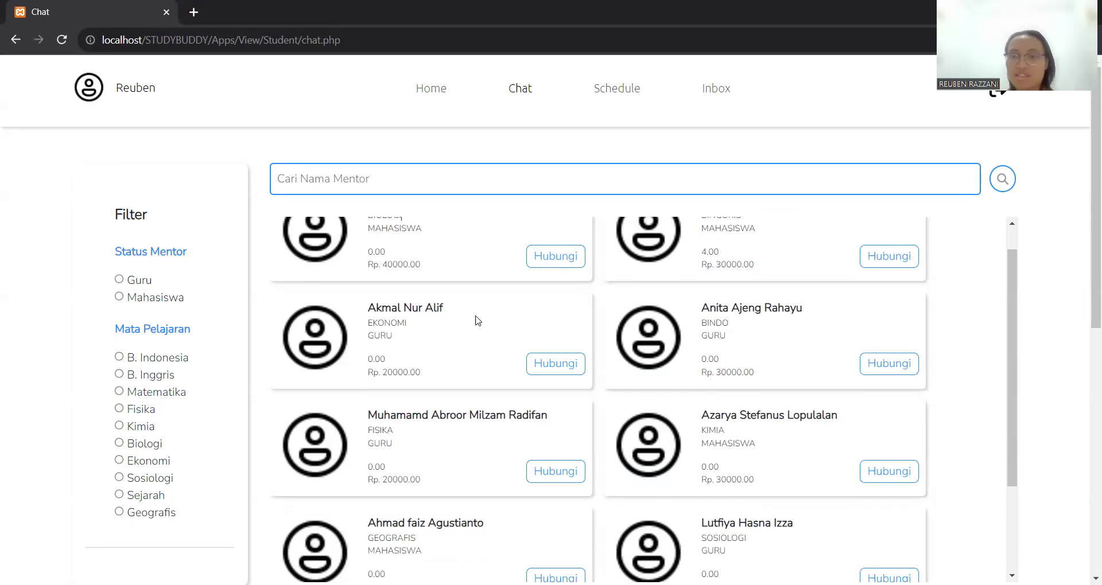
{"action": "scroll", "coordinate": [693, 443], "scroll_direction": "down", "scroll_amount": 3}
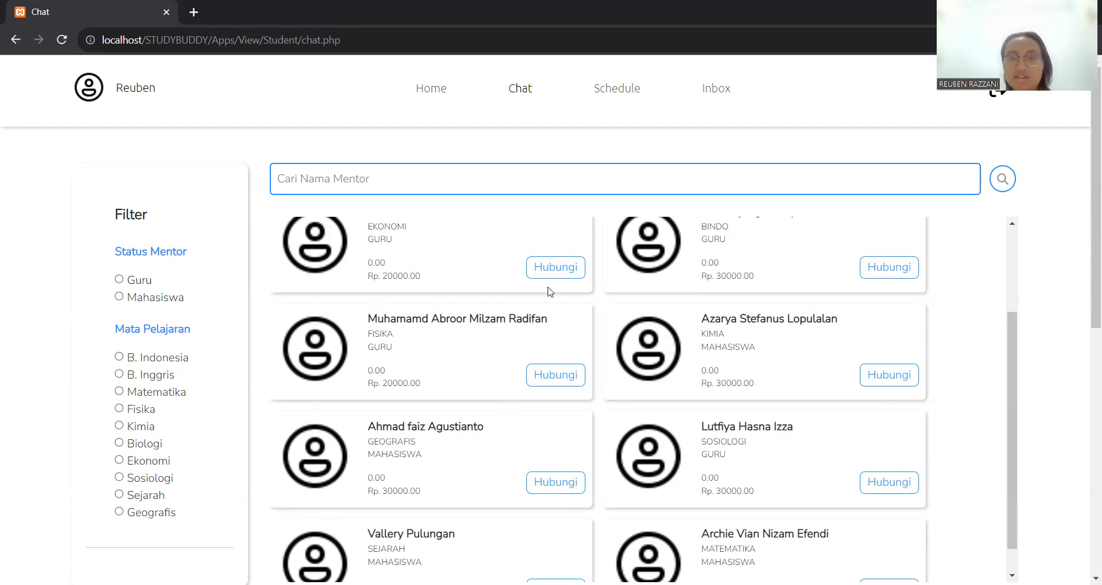
{"action": "scroll", "coordinate": [550, 292], "scroll_direction": "down", "scroll_amount": 1}
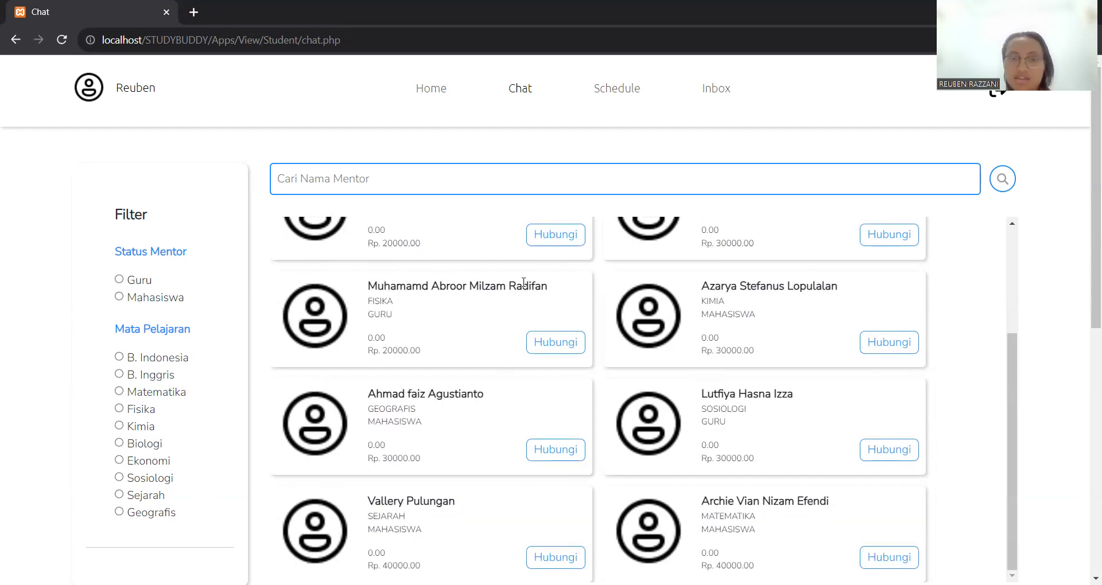
{"action": "scroll", "coordinate": [523, 284], "scroll_direction": "up", "scroll_amount": 3}
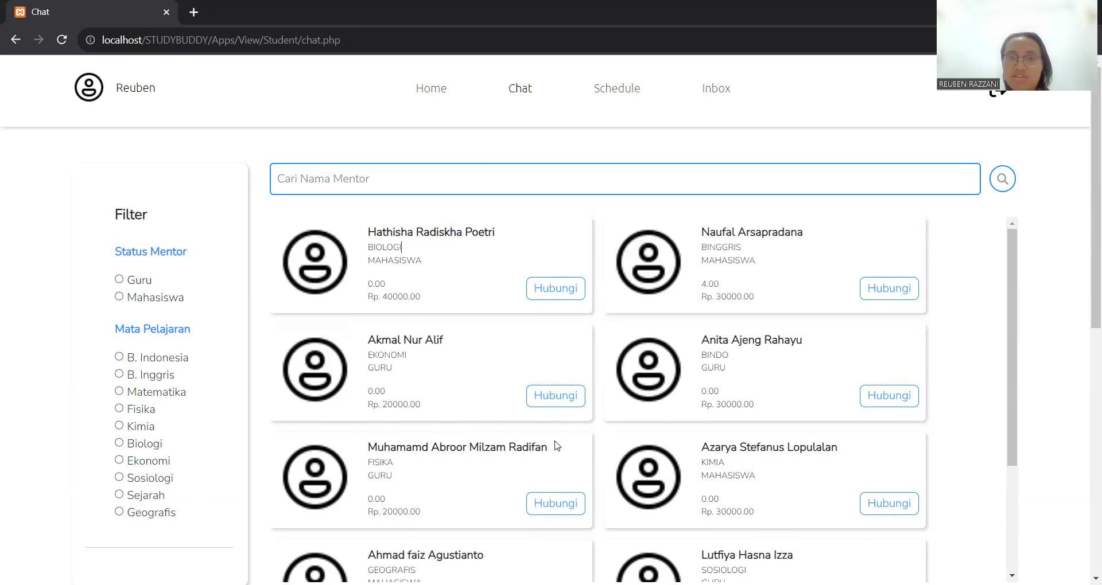
{"action": "left_click", "coordinate": [477, 174]}
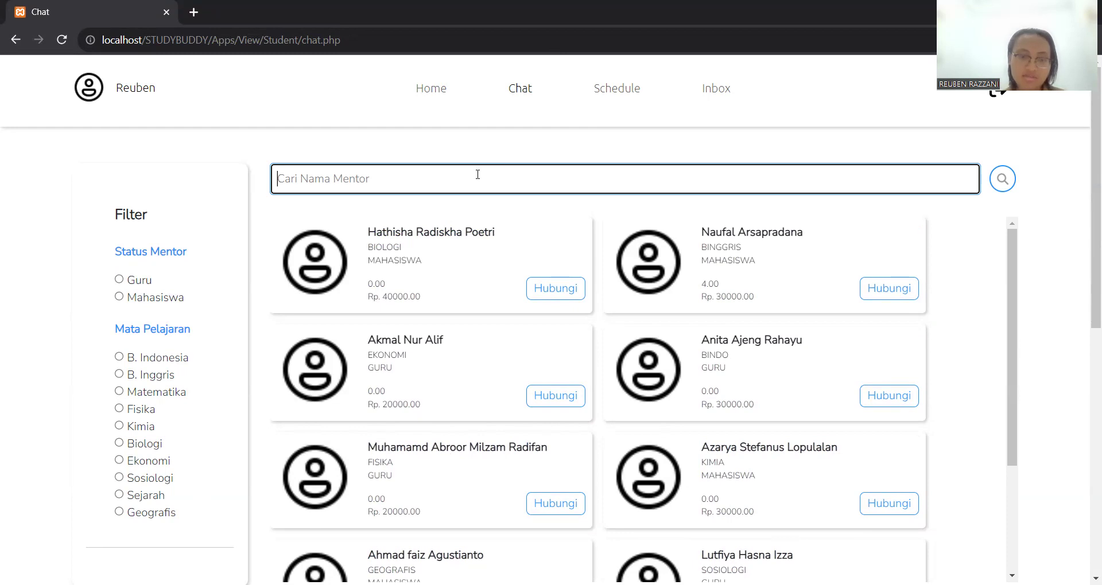
- Search 'Cari Nama Mentor' for a Biologi mentor, then for the Matematika mentor with Mahasiswa status
{"action": "type", "text": "Hathisha"}
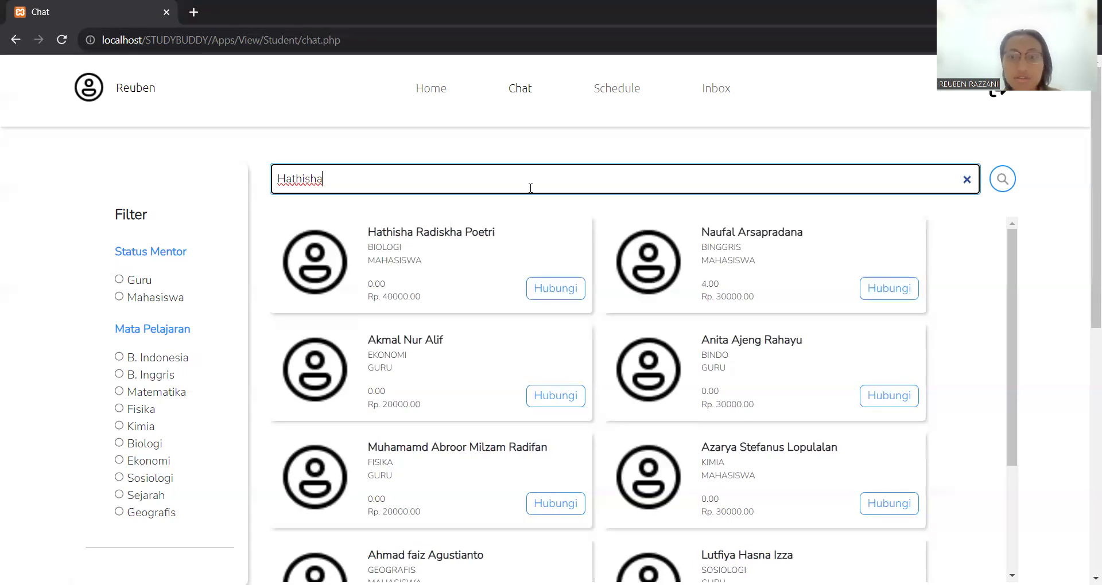
{"action": "key", "text": "Return"}
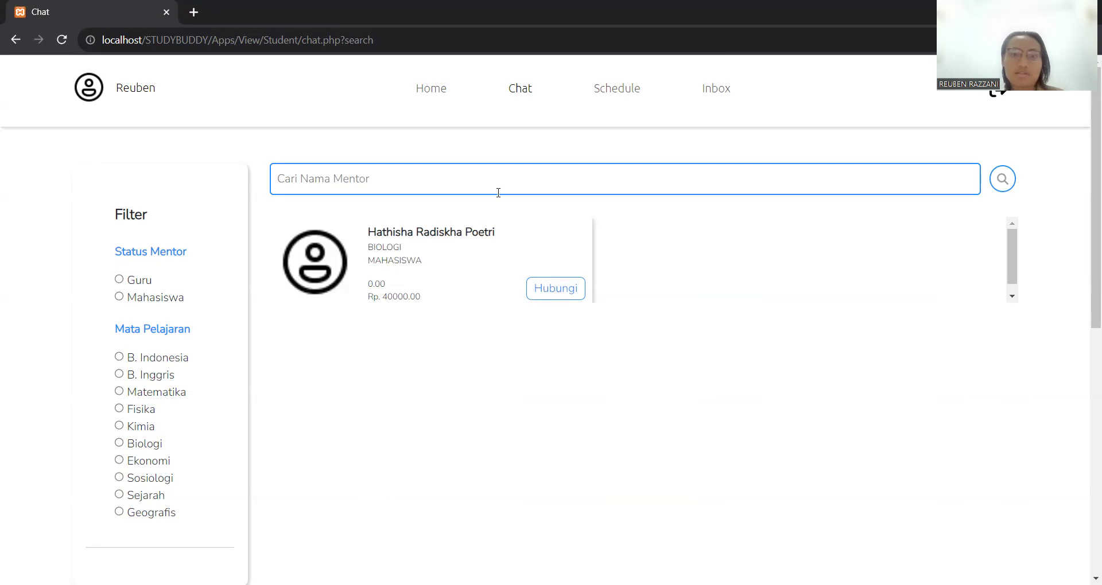
{"action": "left_click", "coordinate": [419, 190]}
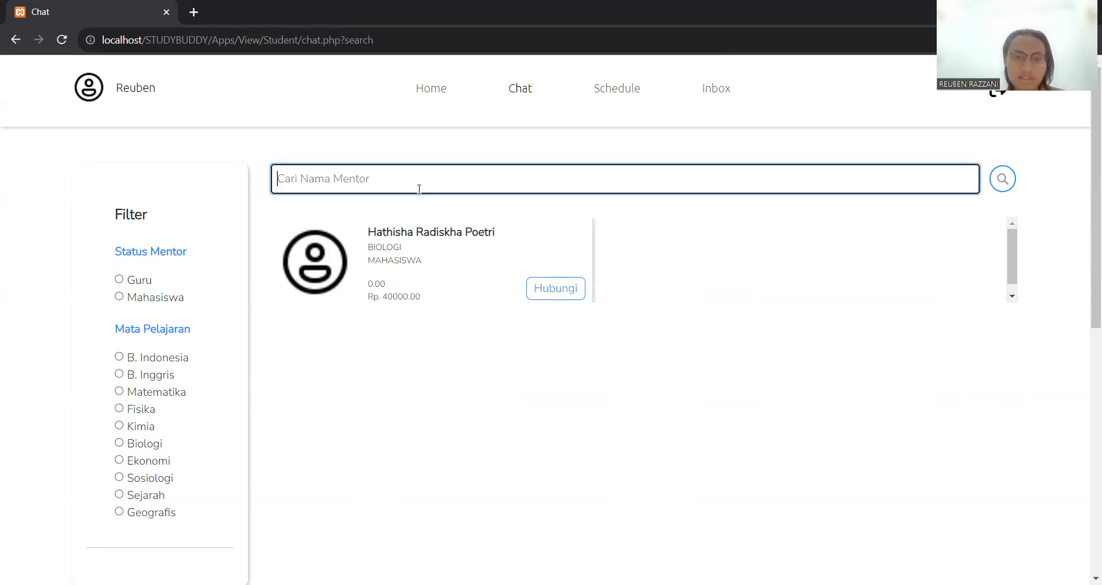
{"action": "type", "text": "A"}
{"action": "key", "text": "BackSpace"}
{"action": "type", "text": "Ar"}
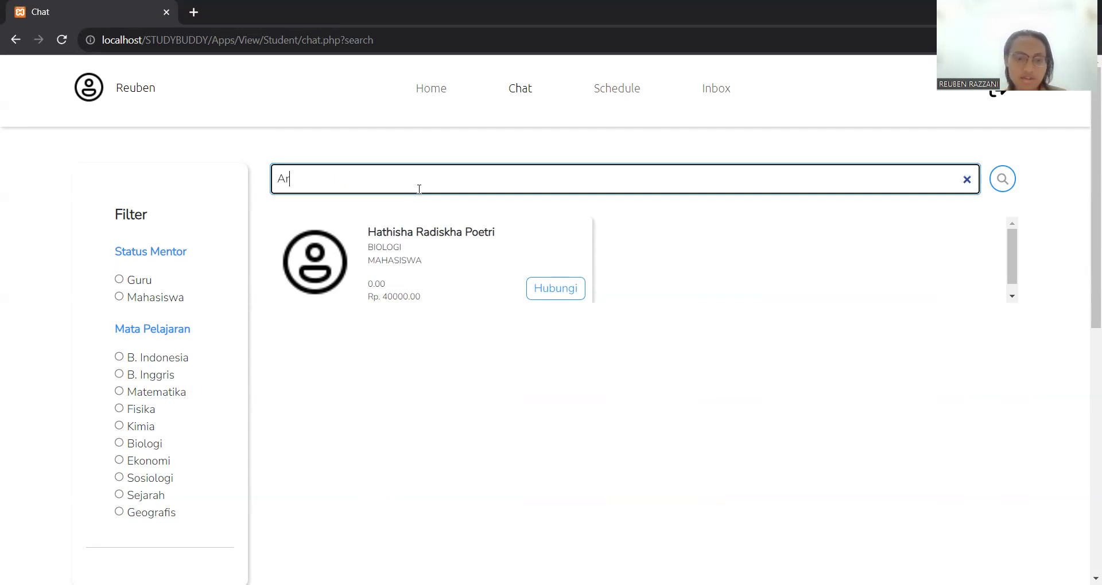
{"action": "type", "text": "chie"}
{"action": "key", "text": "Return"}
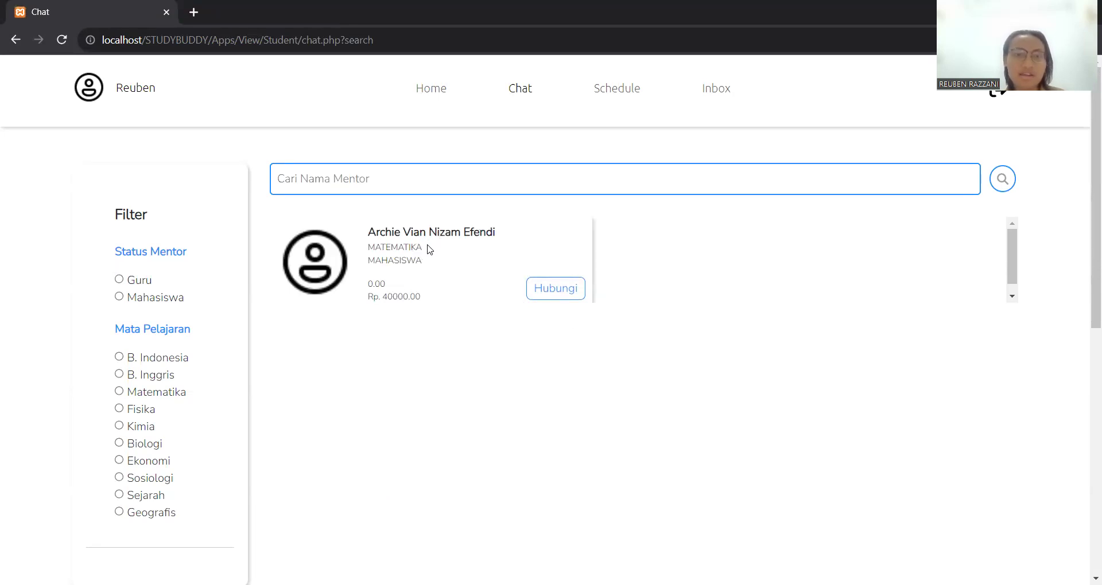
{"action": "double_click", "coordinate": [404, 247]}
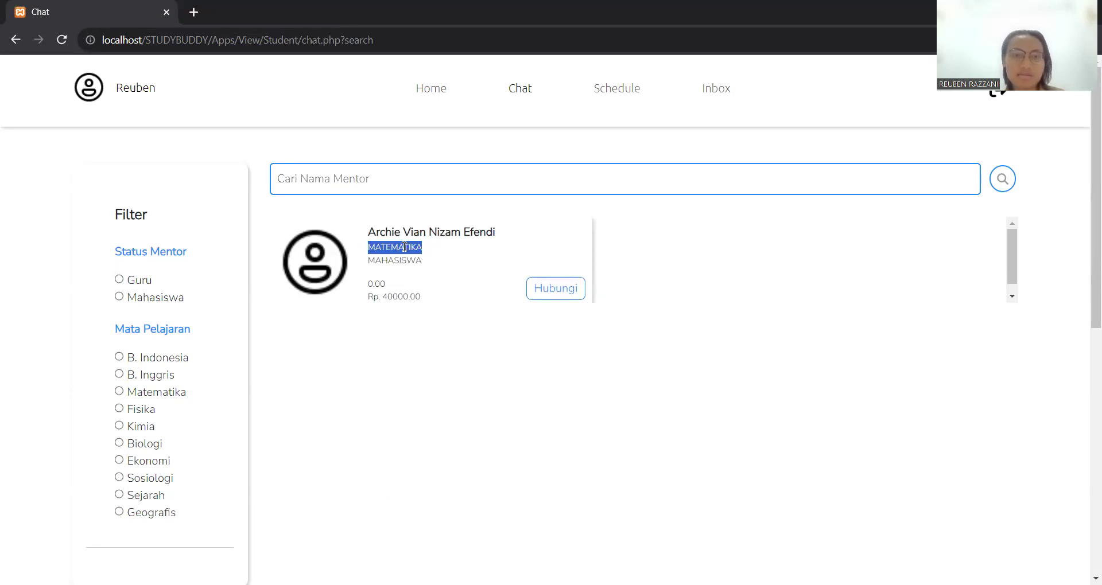
{"action": "double_click", "coordinate": [394, 260]}
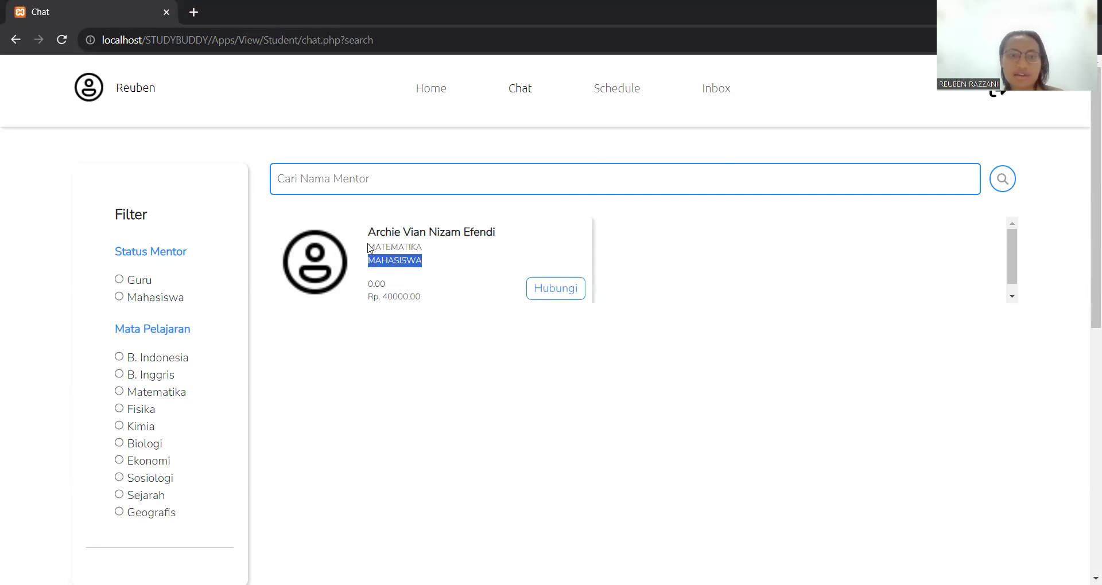
- Filter Status Mentor to Guru, then to Mahasiswa, and review the resulting mentor cards
{"action": "left_click", "coordinate": [394, 421]}
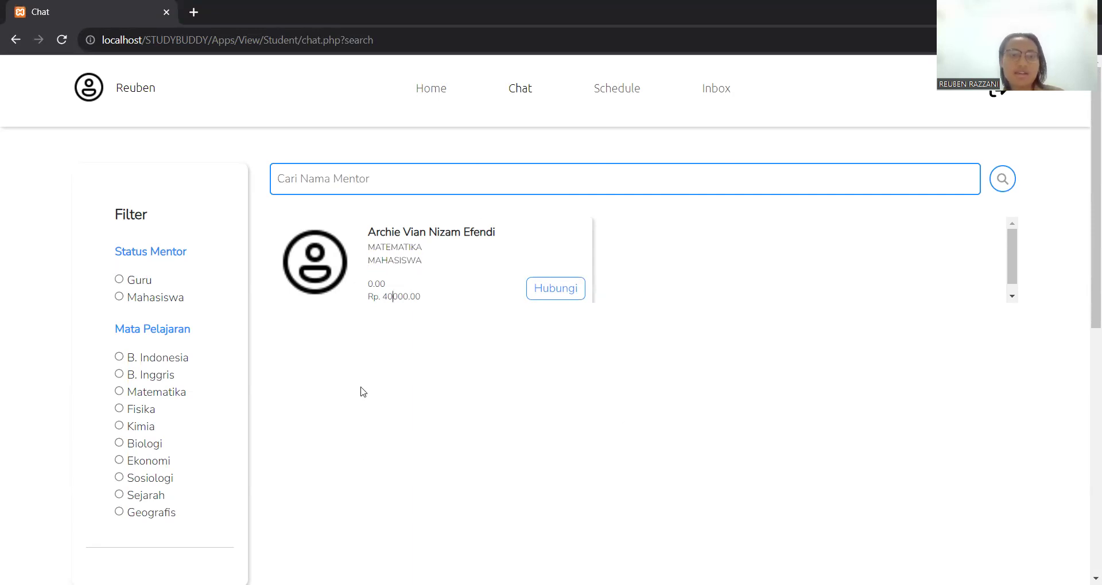
{"action": "left_click", "coordinate": [120, 281]}
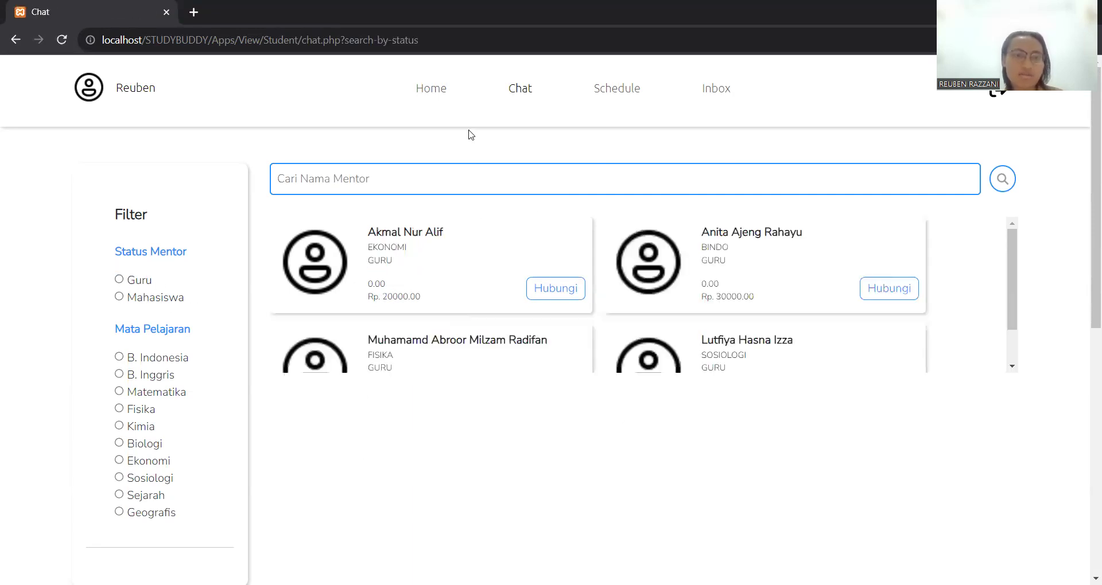
{"action": "scroll", "coordinate": [513, 285], "scroll_direction": "down", "scroll_amount": 3}
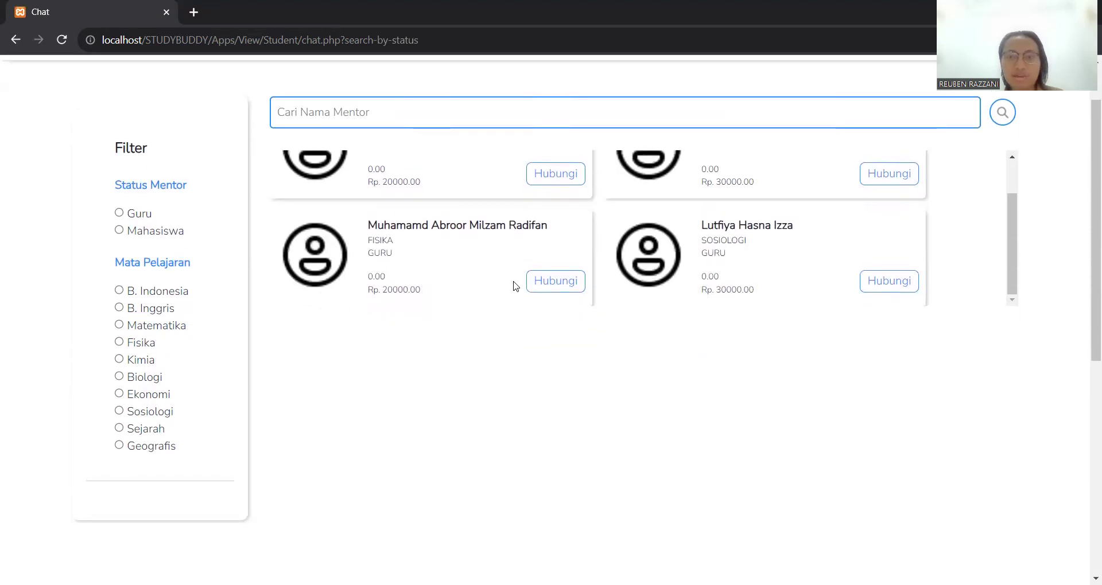
{"action": "scroll", "coordinate": [512, 284], "scroll_direction": "up", "scroll_amount": 1}
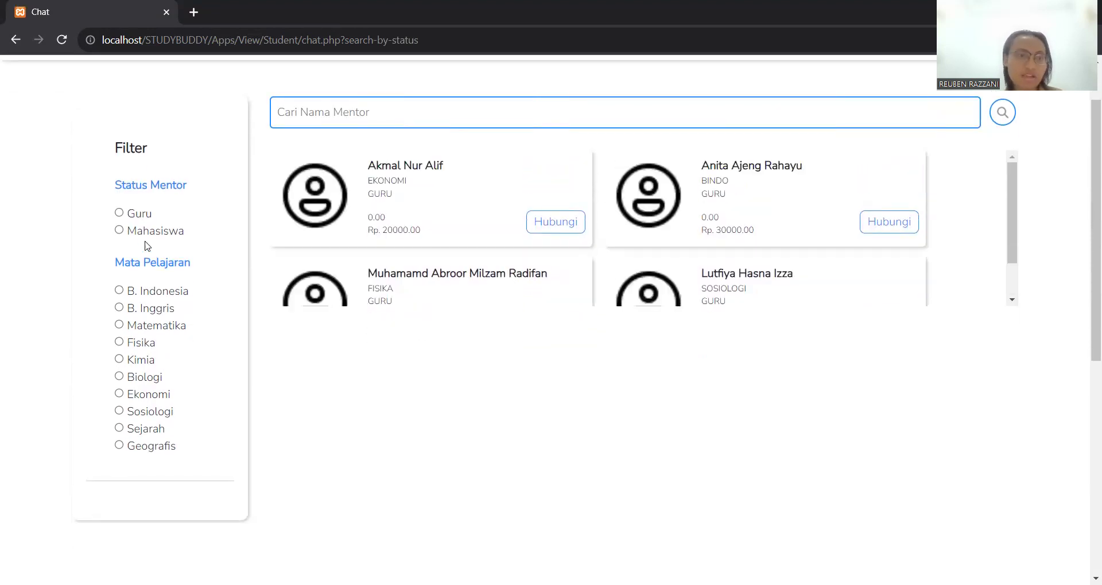
{"action": "left_click", "coordinate": [119, 231]}
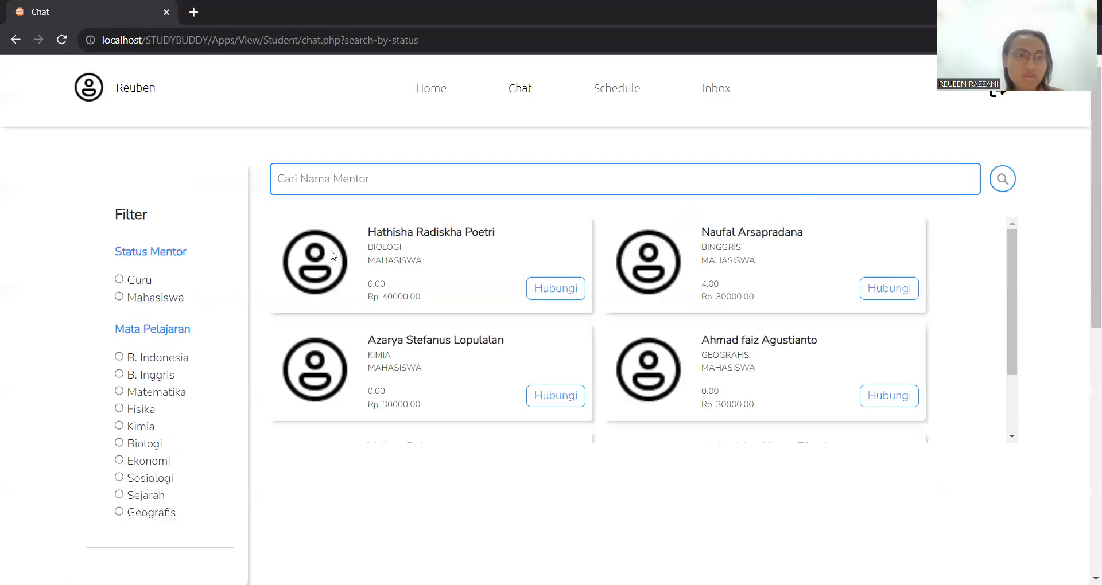
{"action": "scroll", "coordinate": [528, 259], "scroll_direction": "down", "scroll_amount": 2}
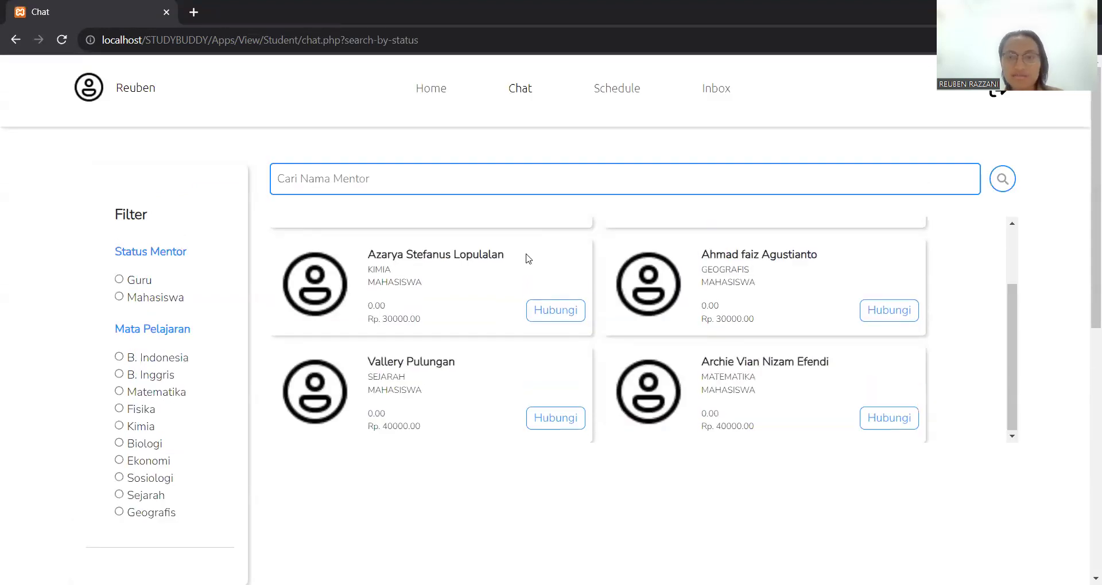
{"action": "scroll", "coordinate": [528, 258], "scroll_direction": "up", "scroll_amount": 2}
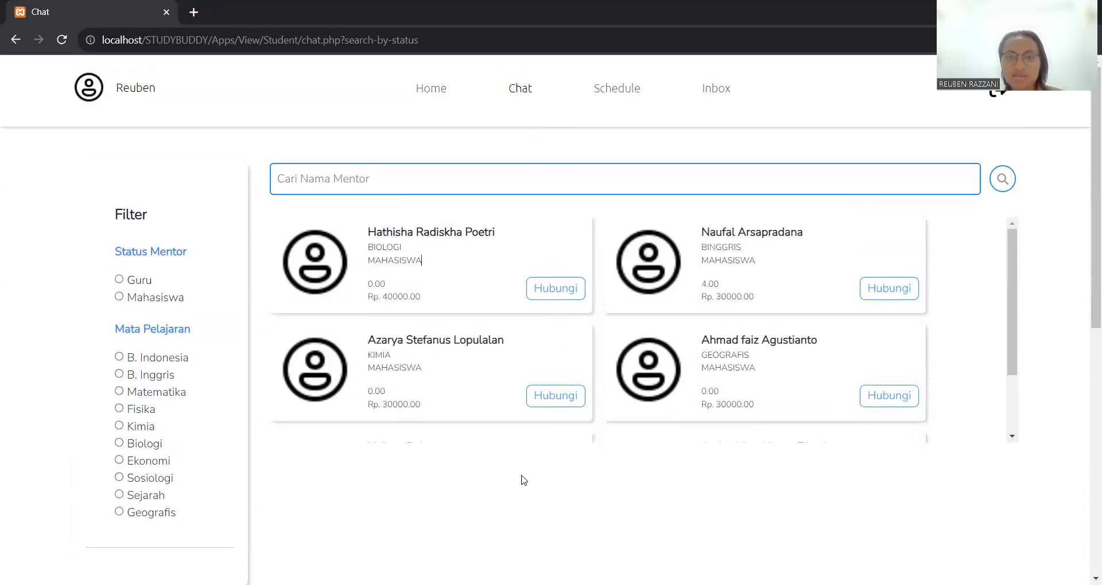
{"action": "scroll", "coordinate": [540, 299], "scroll_direction": "down", "scroll_amount": 2}
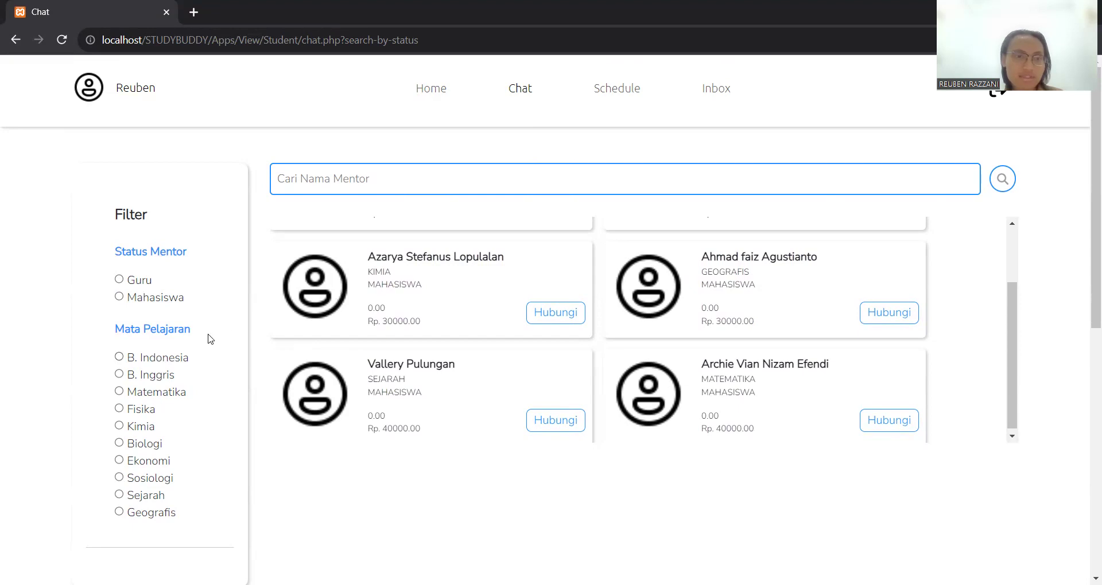
- Try each Mata Pelajaran filter from B. Indonesia through Sejarah, settling on Geografis
{"action": "left_click", "coordinate": [121, 359]}
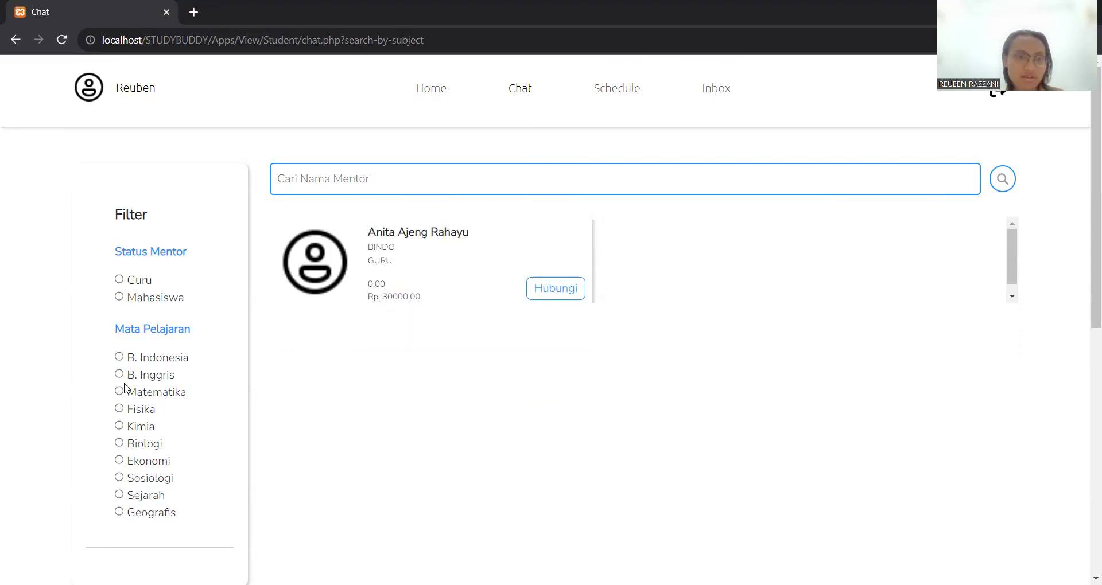
{"action": "left_click", "coordinate": [120, 376]}
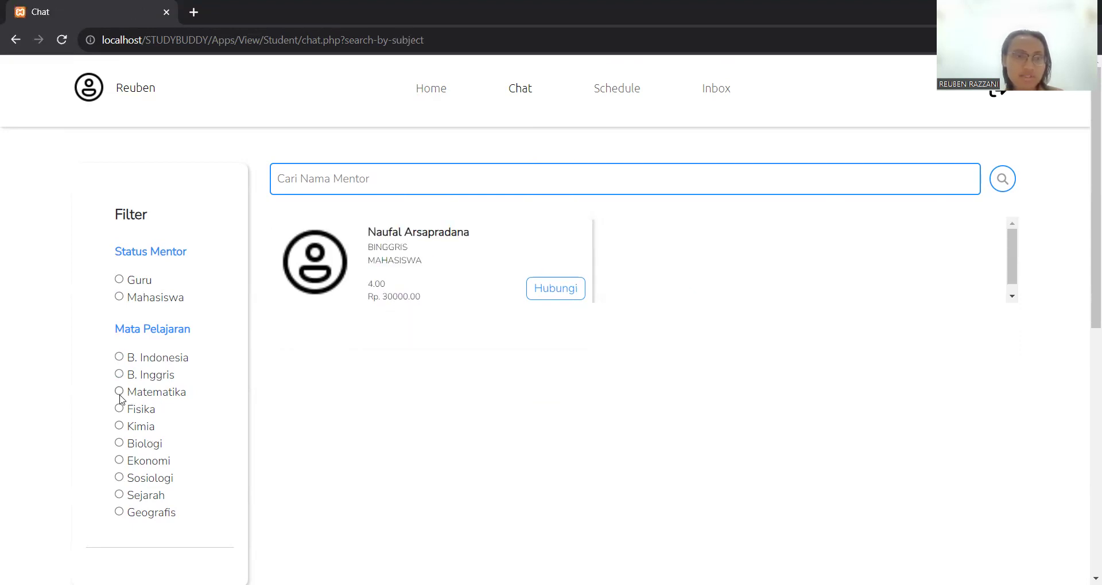
{"action": "left_click", "coordinate": [120, 393]}
{"action": "left_click", "coordinate": [120, 409]}
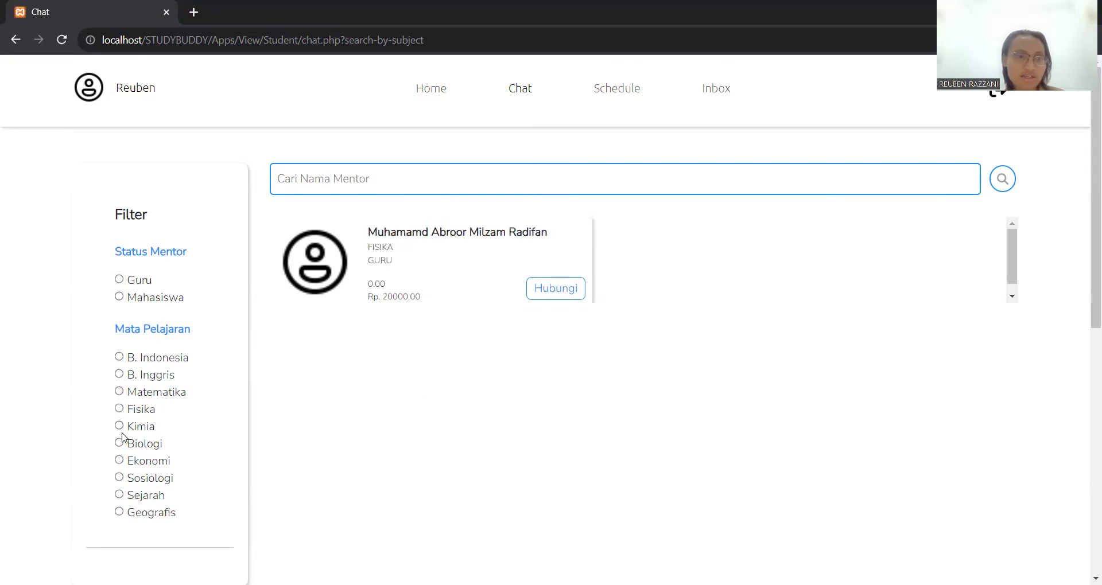
{"action": "left_click", "coordinate": [120, 427]}
{"action": "left_click", "coordinate": [120, 443]}
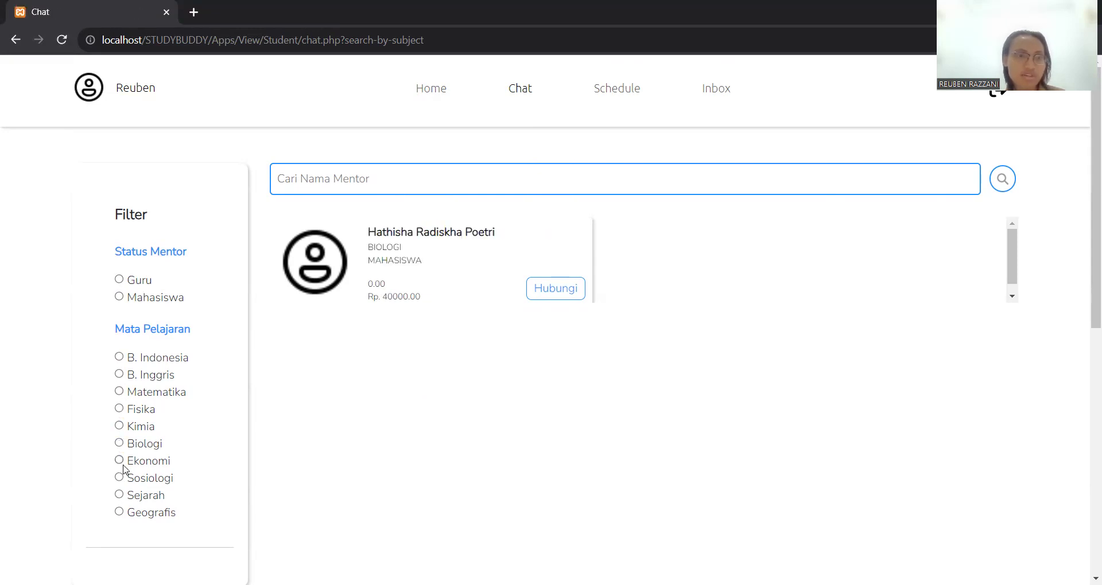
{"action": "left_click", "coordinate": [120, 460]}
{"action": "left_click", "coordinate": [119, 478]}
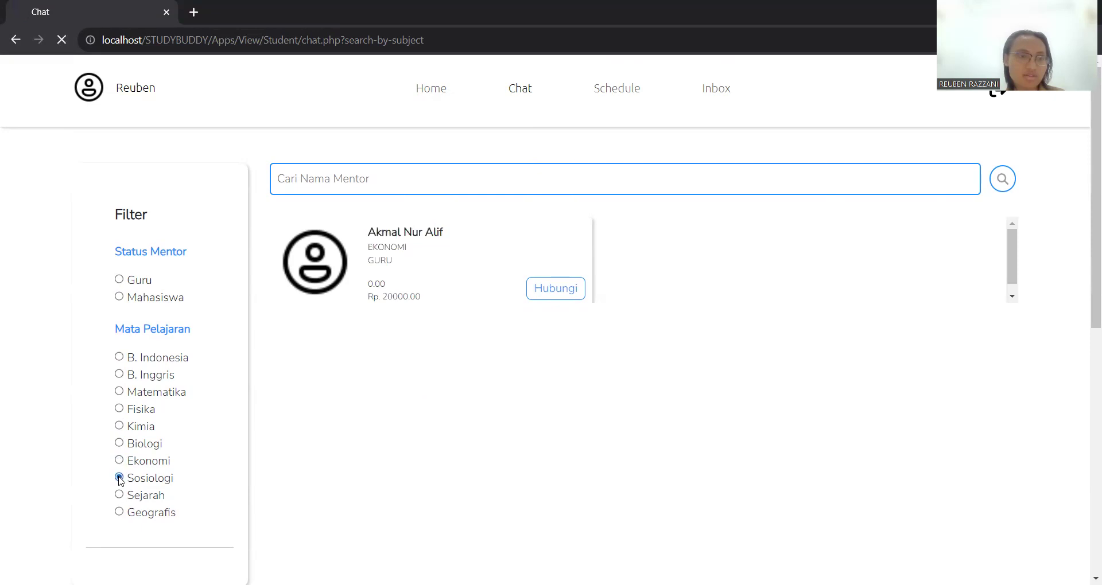
{"action": "left_click", "coordinate": [120, 496]}
{"action": "left_click", "coordinate": [121, 511]}
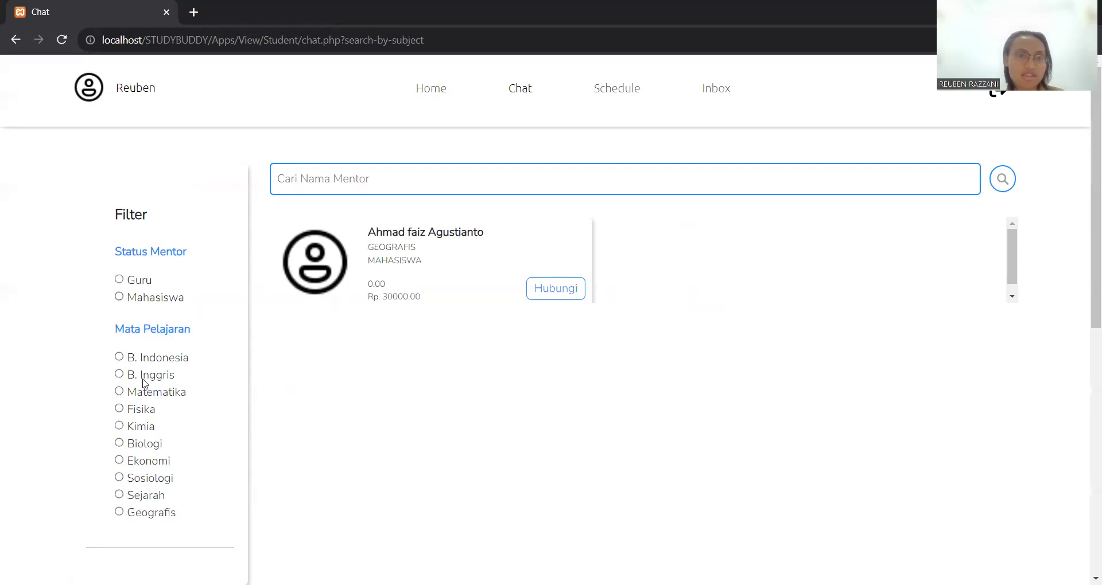
{"action": "left_click", "coordinate": [459, 190]}
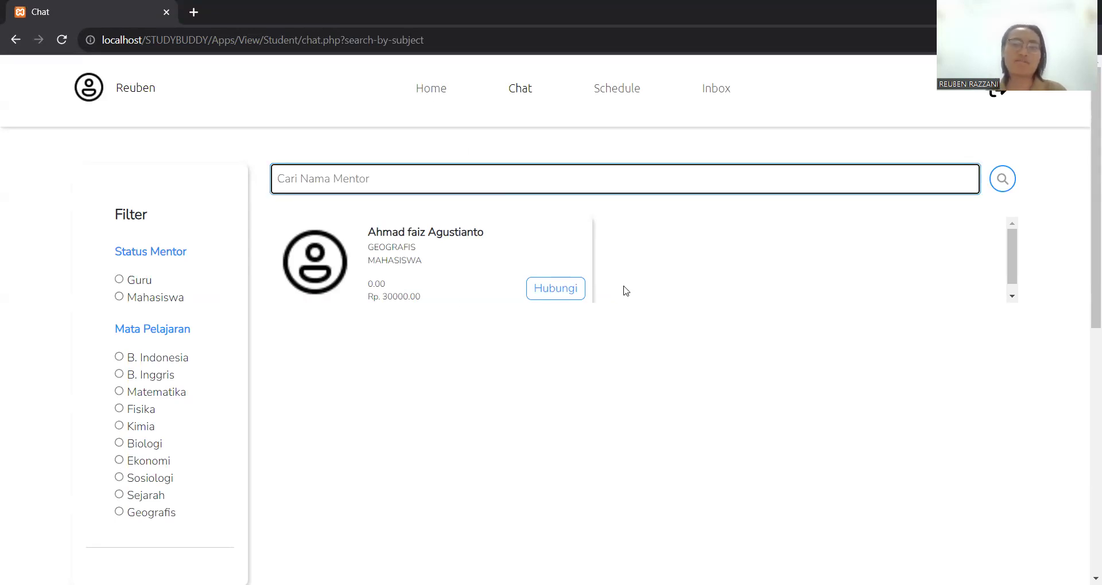
- Open the Geografis mentor's detail page and choose Hubungi to request a session
{"action": "left_click", "coordinate": [571, 289]}
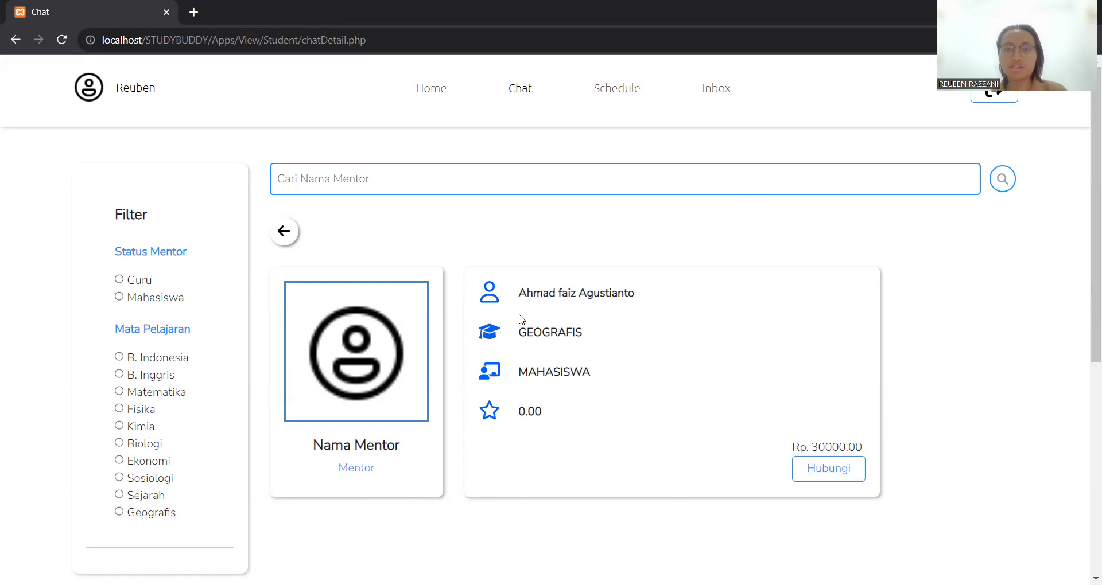
{"action": "left_click", "coordinate": [834, 469]}
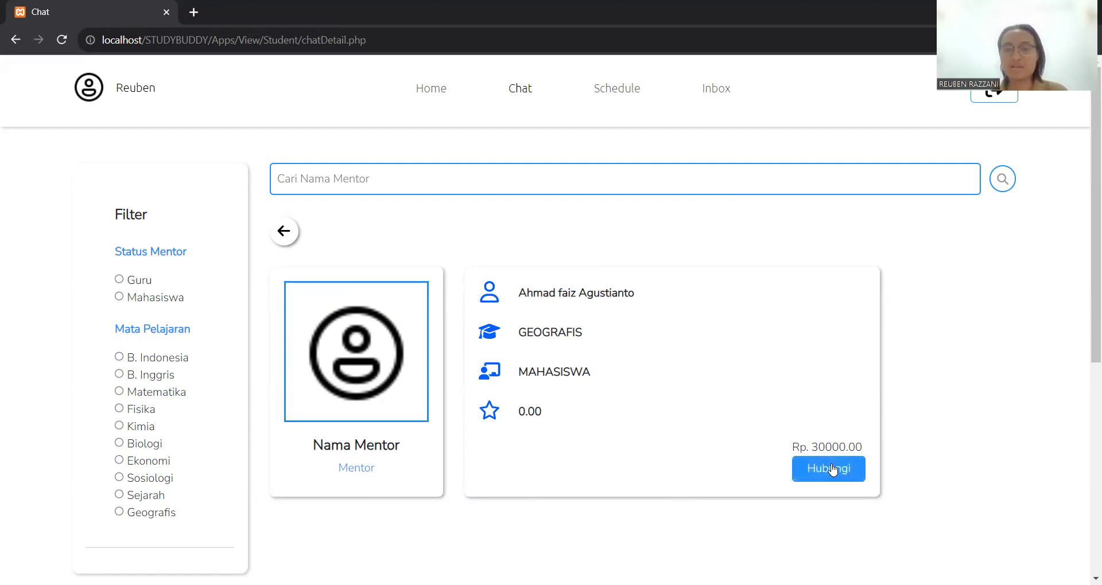
- Pay 30000 for the session, confirming with the account password, and submit with BAYAR
{"action": "left_click", "coordinate": [832, 469]}
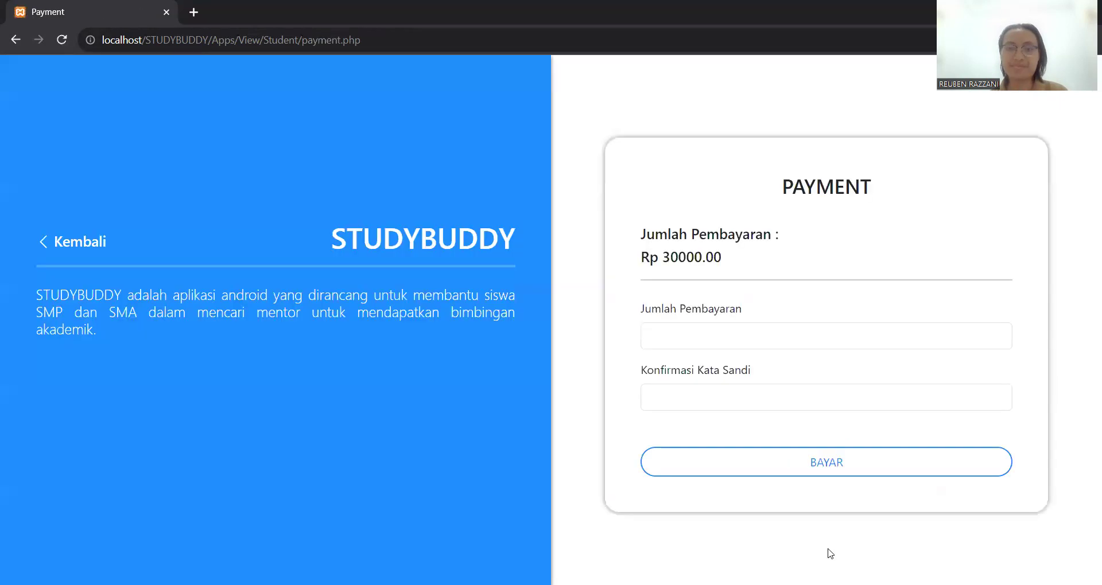
{"action": "left_click", "coordinate": [739, 333]}
{"action": "left_click", "coordinate": [727, 256]}
{"action": "left_click_drag", "start_coordinate": [660, 270], "coordinate": [722, 260]}
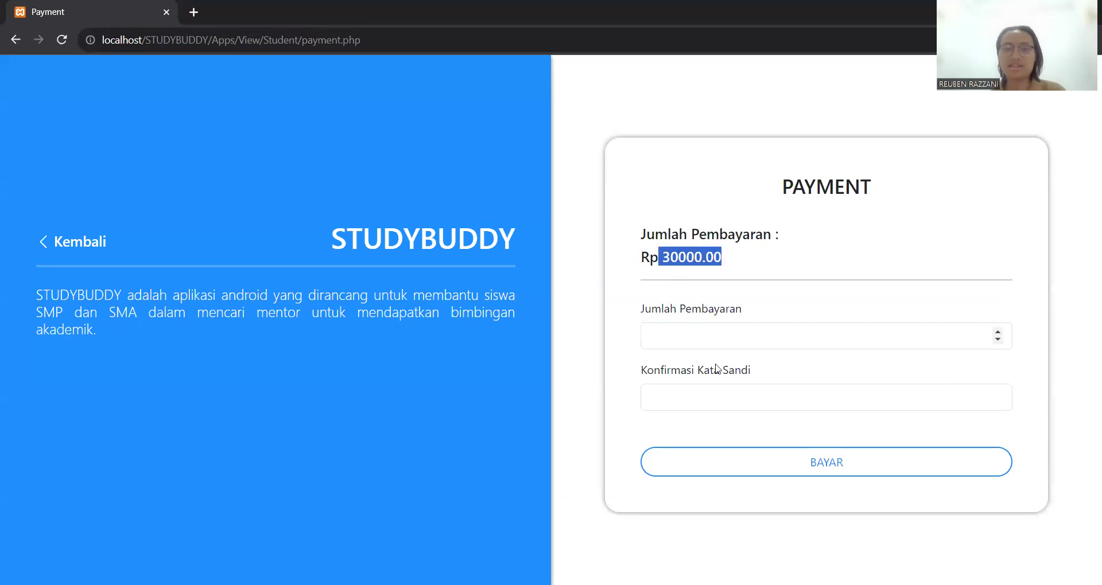
{"action": "left_click", "coordinate": [709, 333]}
{"action": "type", "text": "30000"}
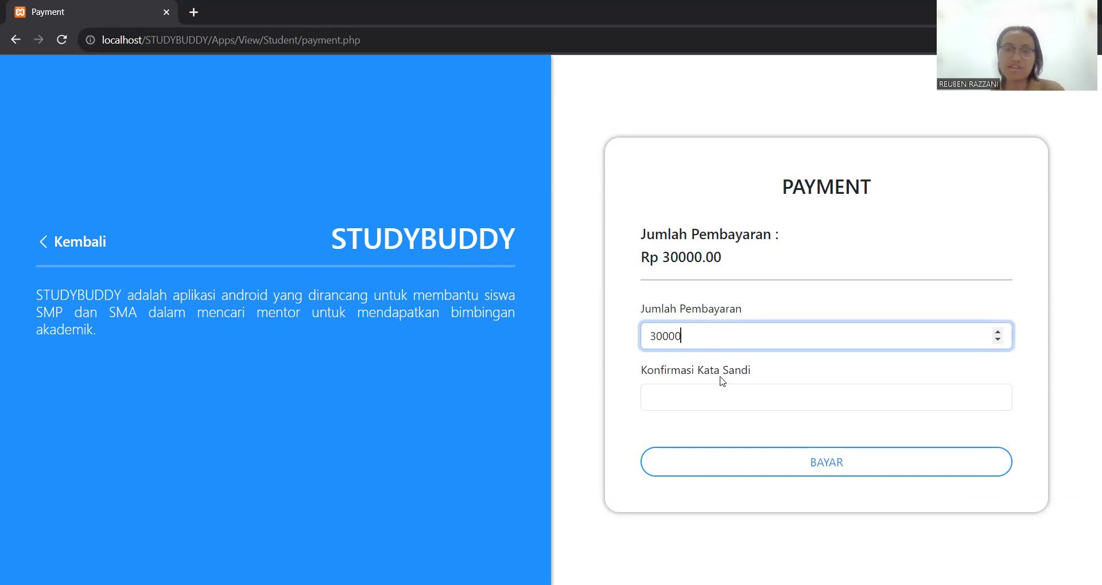
{"action": "left_click", "coordinate": [730, 397]}
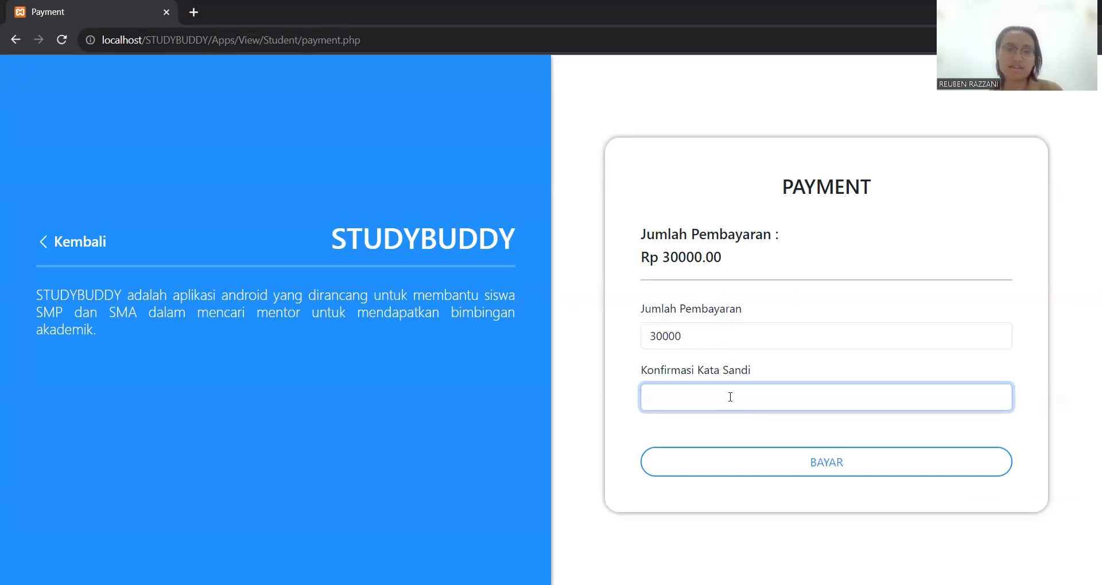
{"action": "type", "text": "•••••••"}
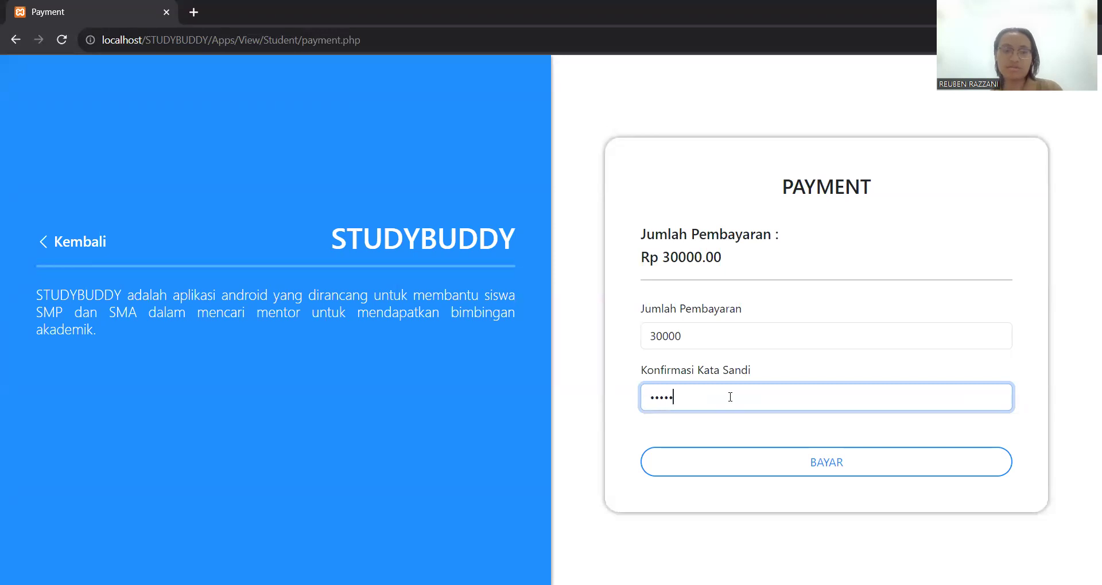
{"action": "type", "text": "•"}
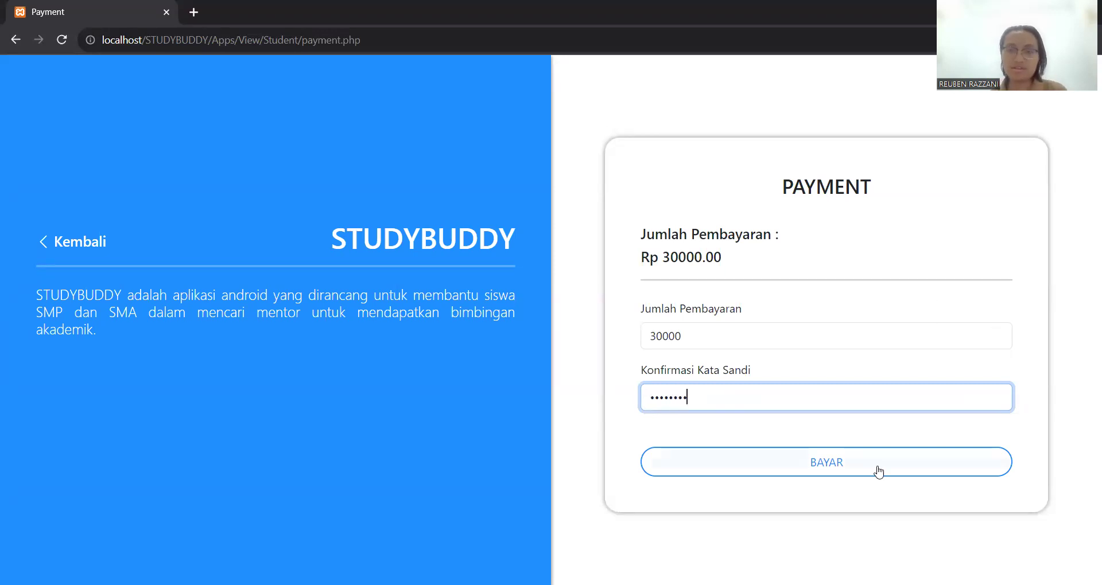
{"action": "left_click", "coordinate": [832, 459]}
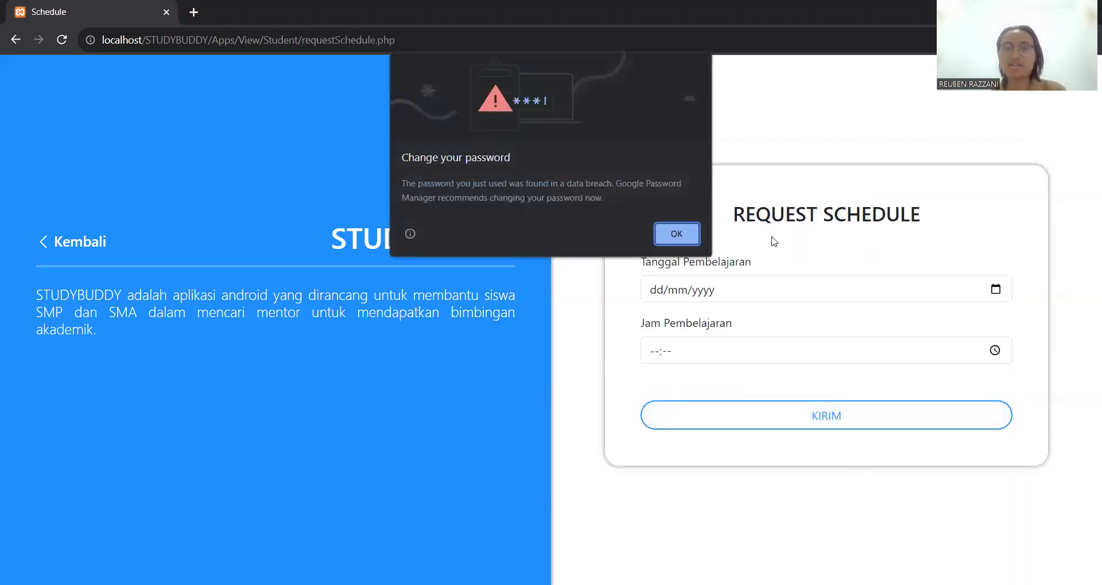
- Dismiss the browser's password warning and set the lesson date to 24/12/2023 and time to 11:00
{"action": "left_click", "coordinate": [694, 232]}
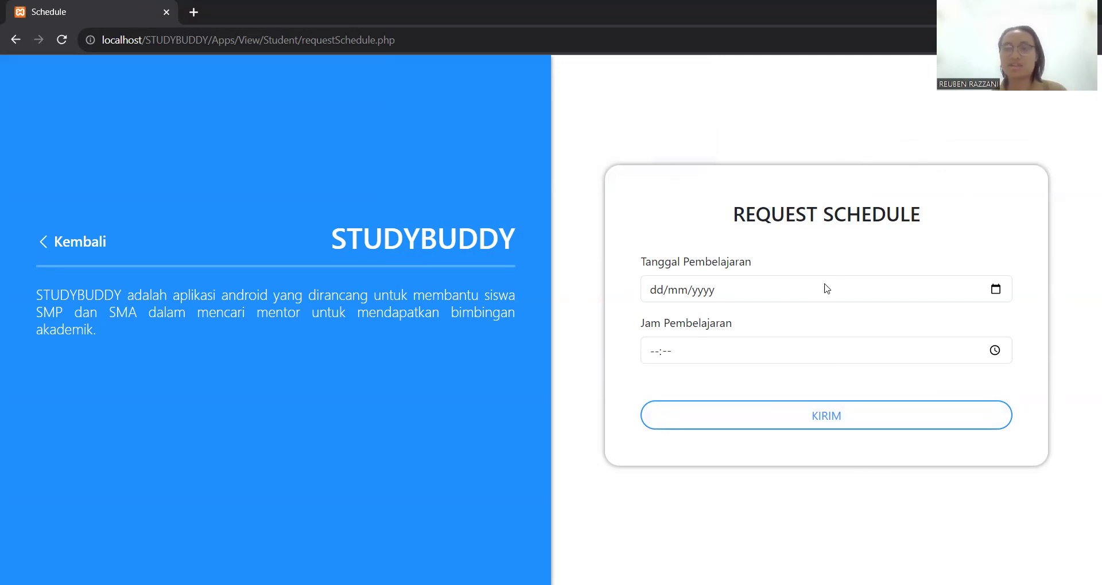
{"action": "left_click", "coordinate": [996, 290]}
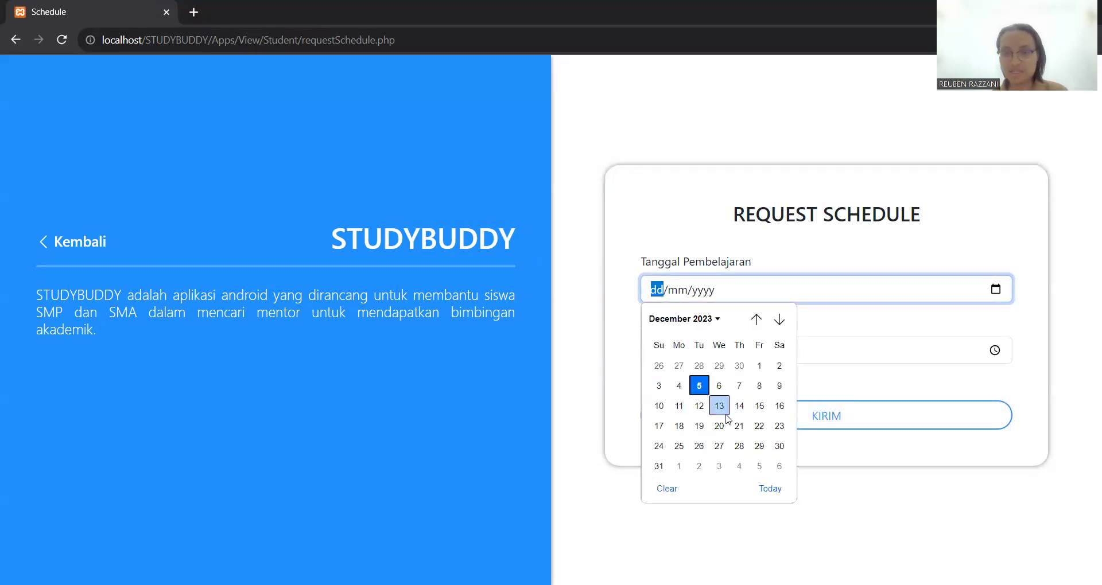
{"action": "left_click", "coordinate": [660, 447]}
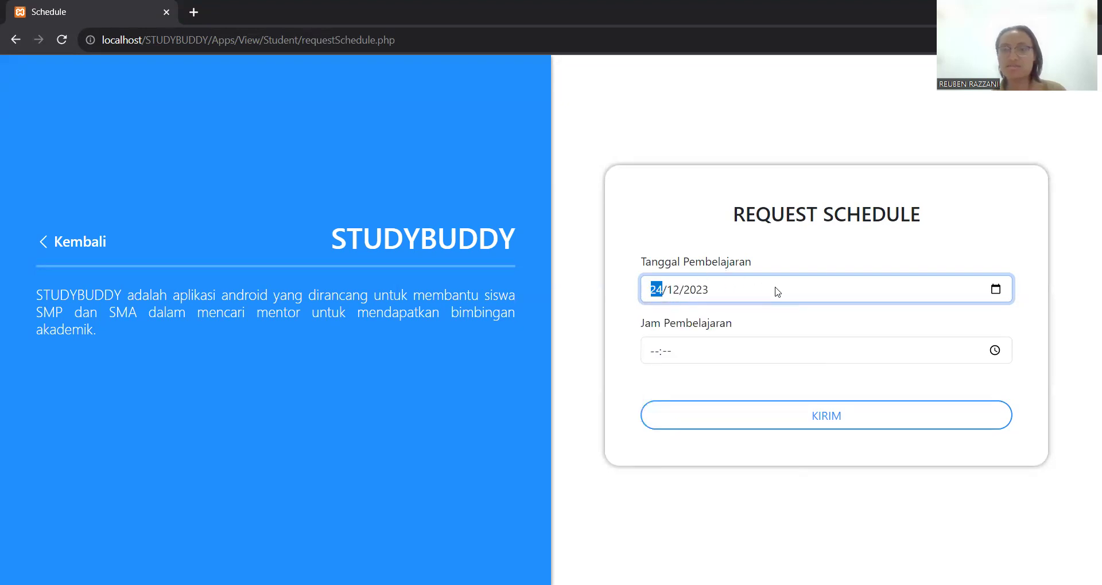
{"action": "left_click", "coordinate": [655, 357]}
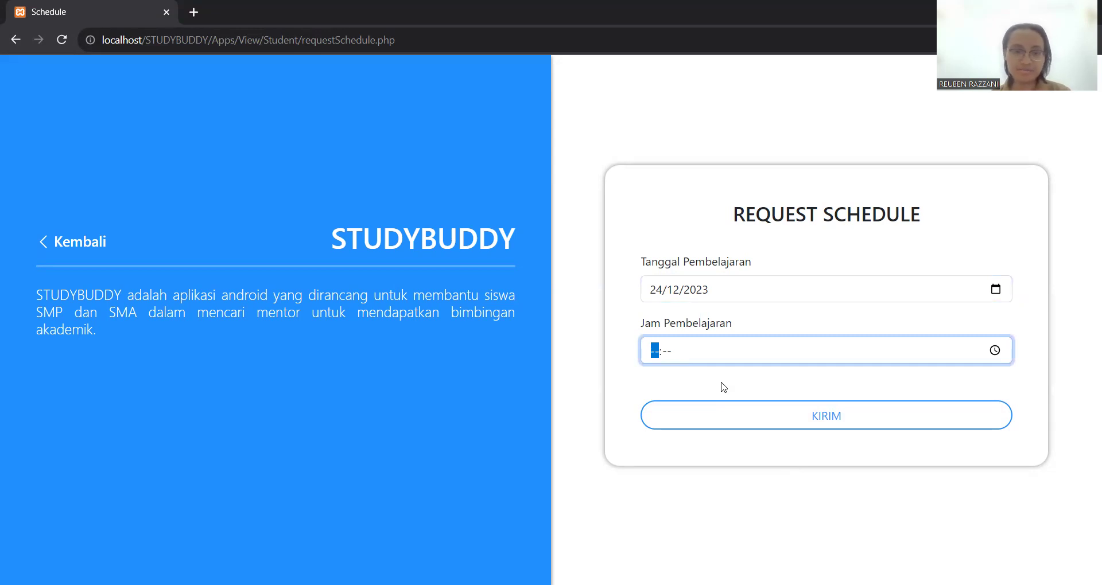
{"action": "type", "text": "1100"}
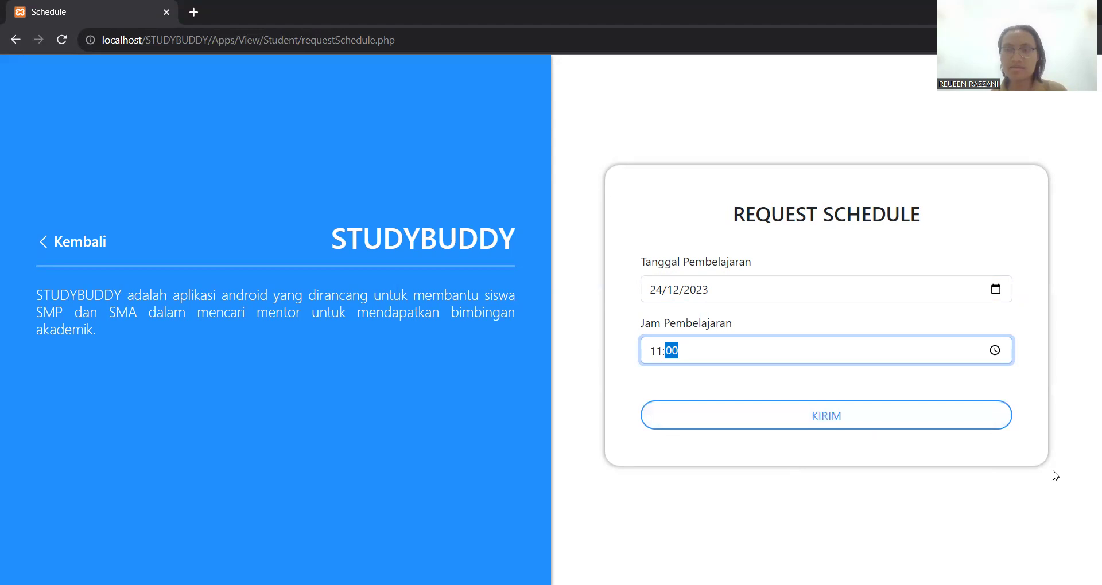
{"action": "key", "text": "Return"}
{"action": "key", "text": "Return"}
{"action": "left_click", "coordinate": [798, 332]}
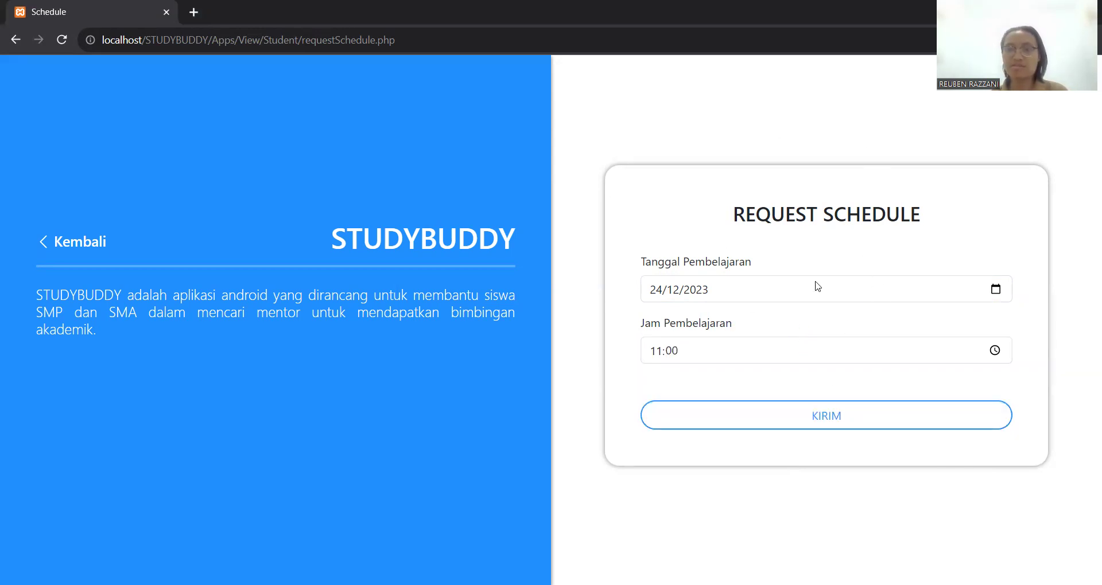
{"action": "left_click", "coordinate": [846, 421]}
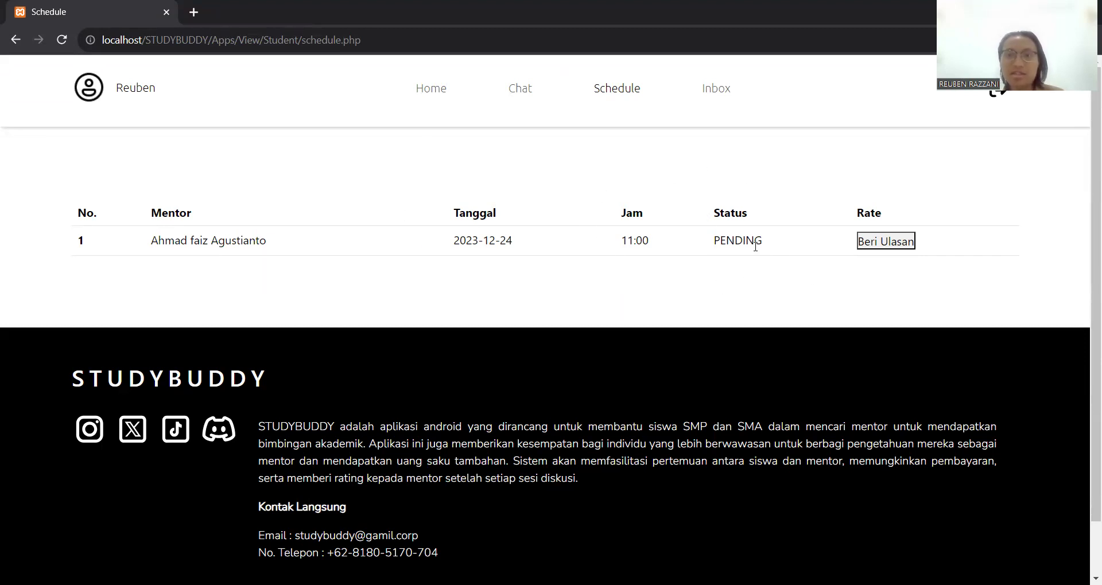
{"action": "left_click_drag", "start_coordinate": [734, 240], "coordinate": [665, 265]}
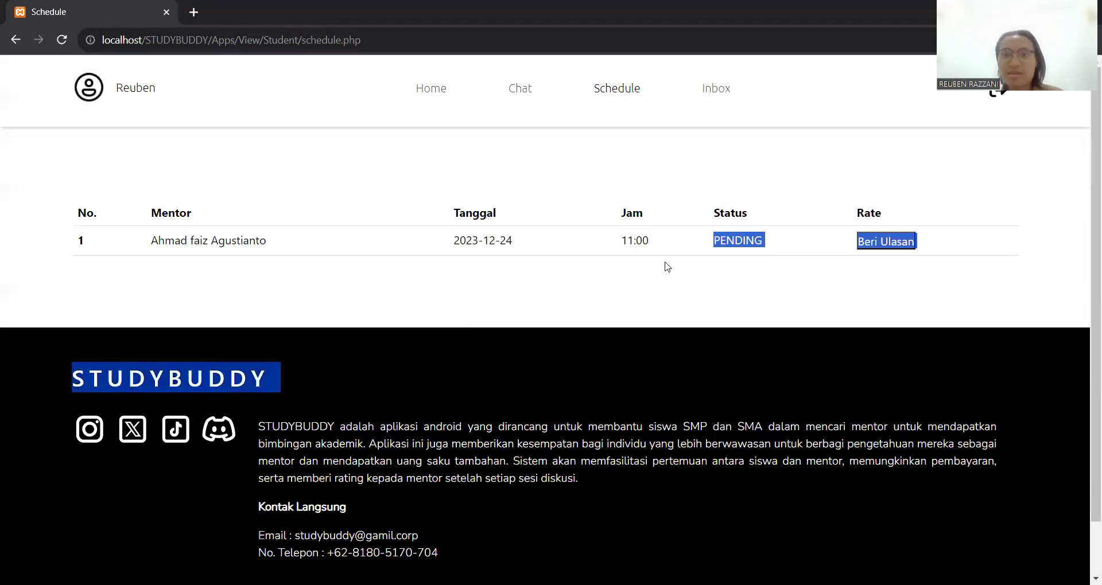
{"action": "left_click", "coordinate": [629, 233]}
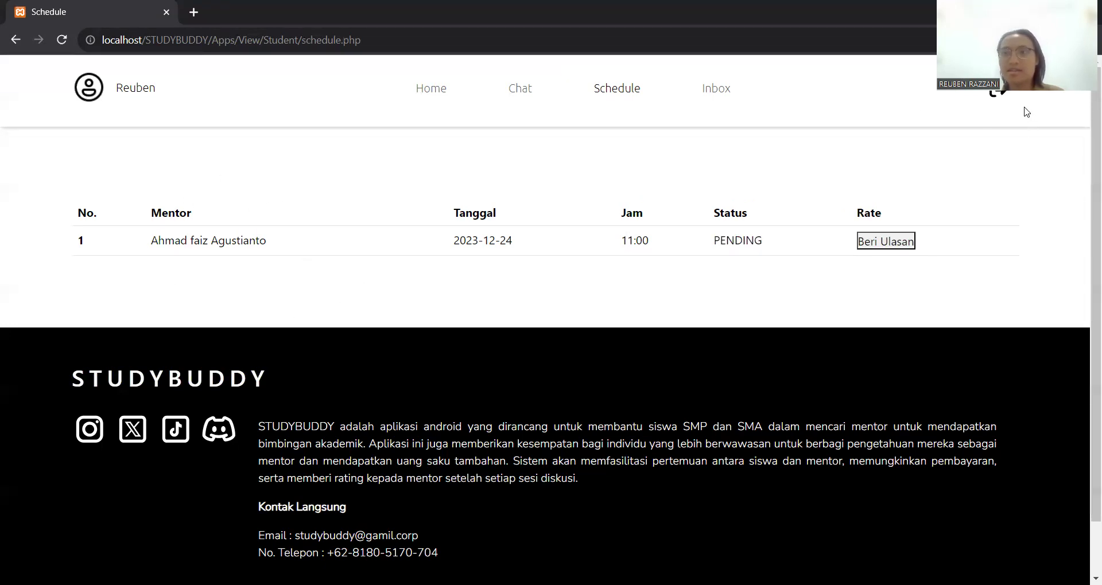
{"action": "left_click", "coordinate": [1004, 106]}
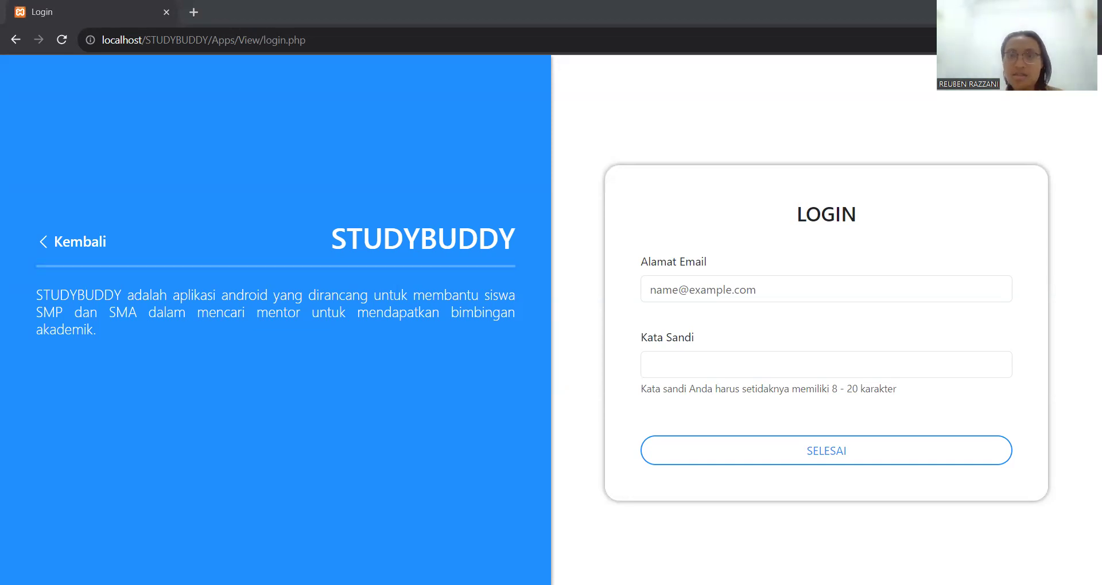
- Log in with the mentor's e-mail and password, retrying the password after a 404 page
{"action": "left_click", "coordinate": [742, 295]}
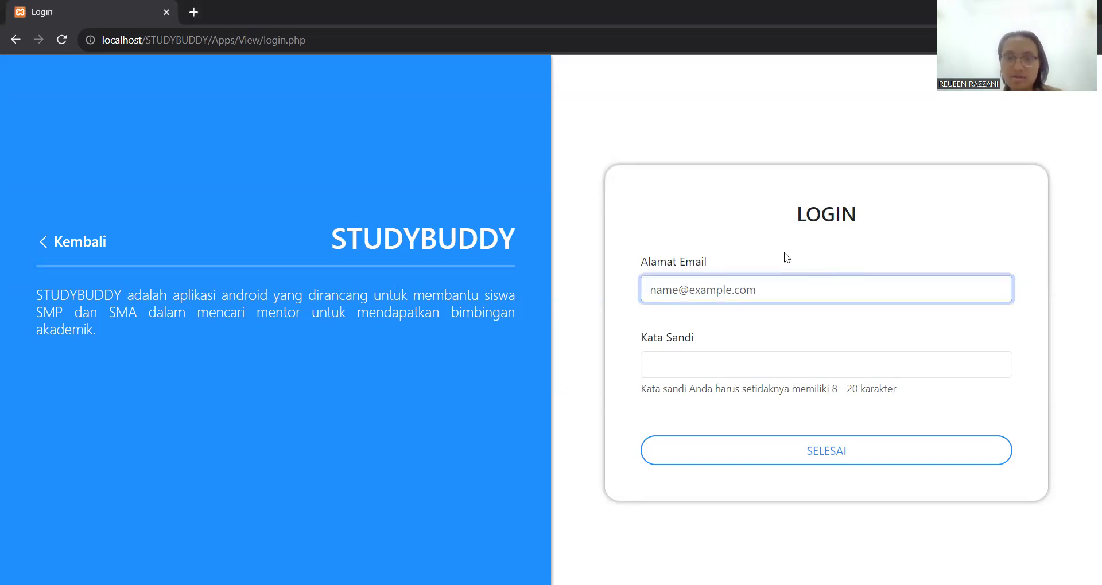
{"action": "key", "text": "ctrl+v"}
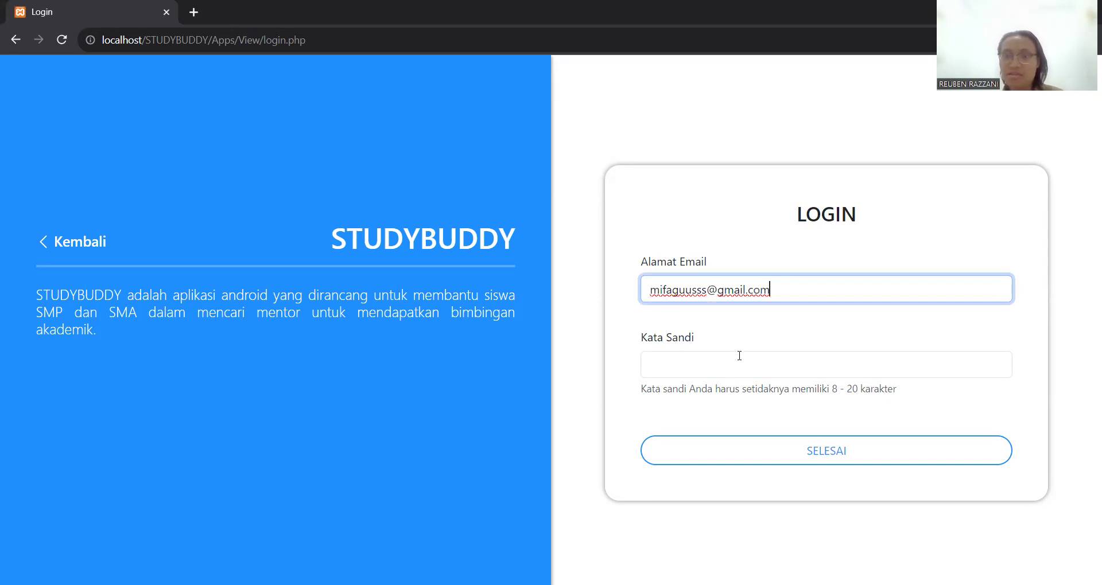
{"action": "left_click", "coordinate": [744, 372]}
{"action": "type", "text": "••••••"}
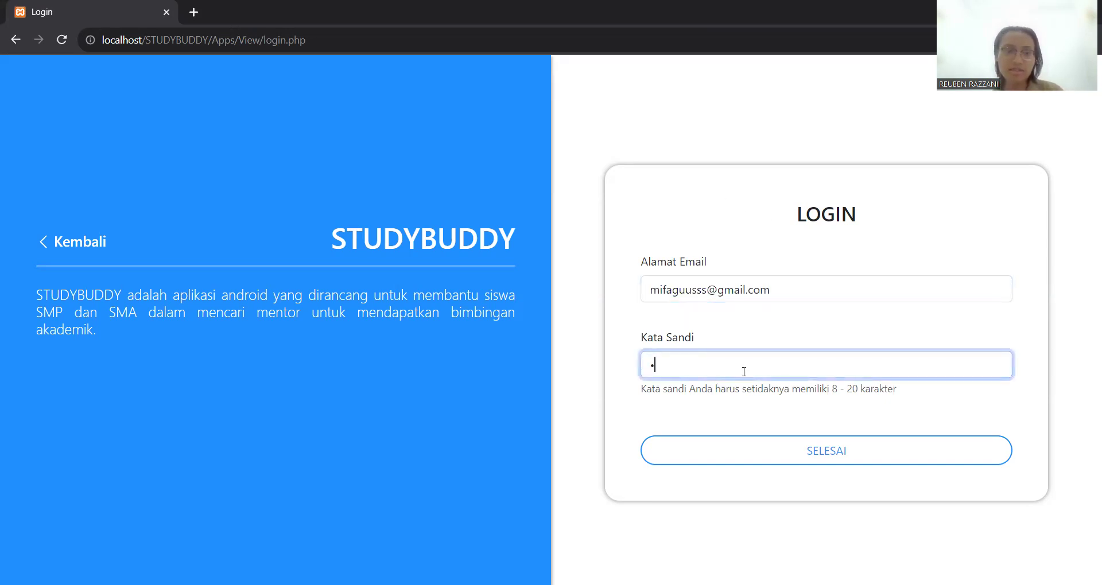
{"action": "type", "text": "•••"}
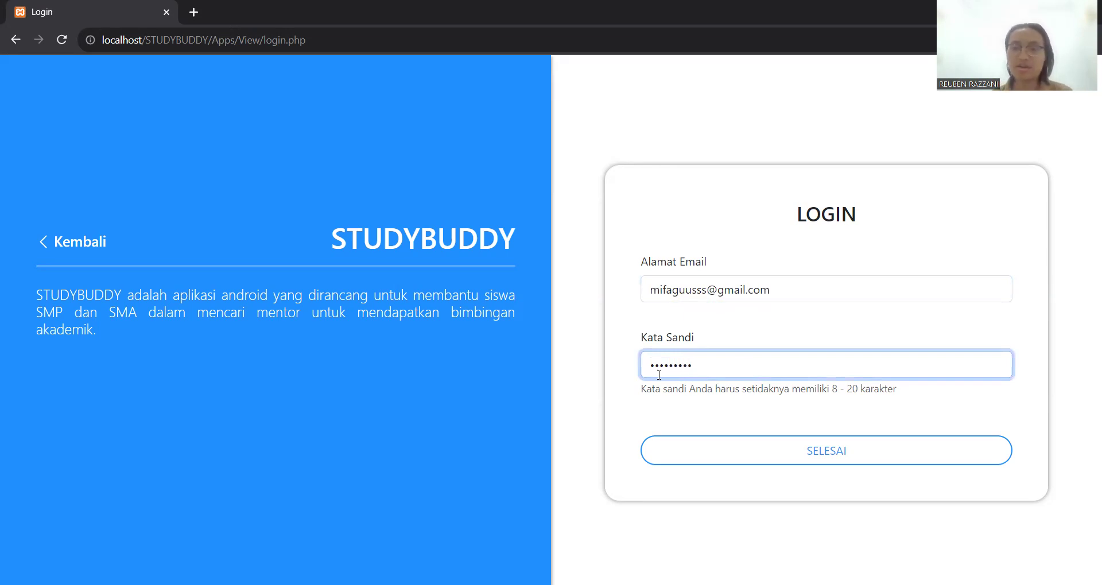
{"action": "left_click", "coordinate": [761, 449]}
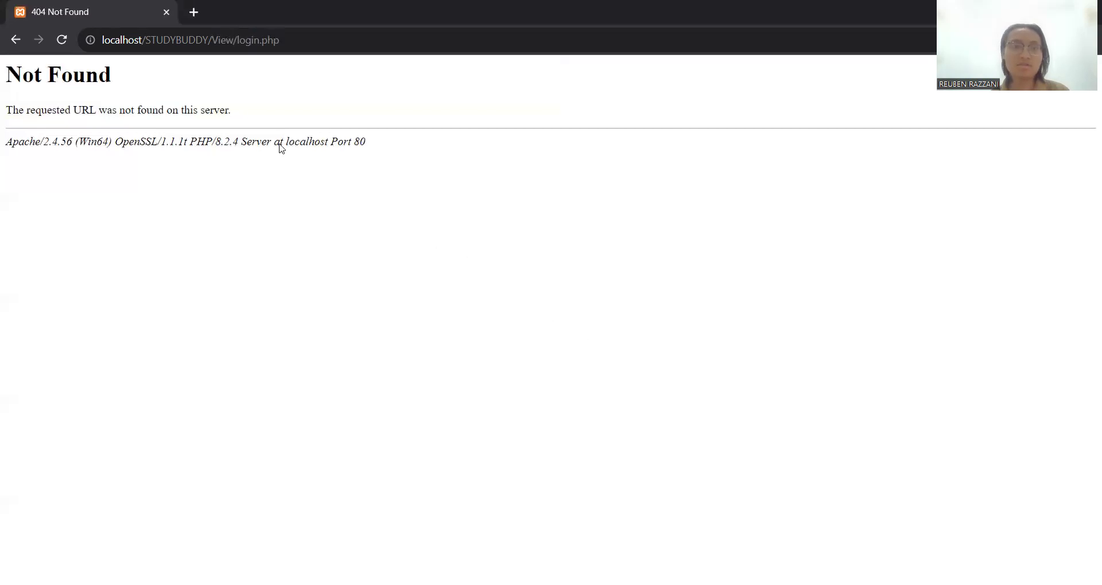
{"action": "left_click", "coordinate": [16, 39]}
{"action": "left_click_drag", "start_coordinate": [723, 363], "coordinate": [597, 369]}
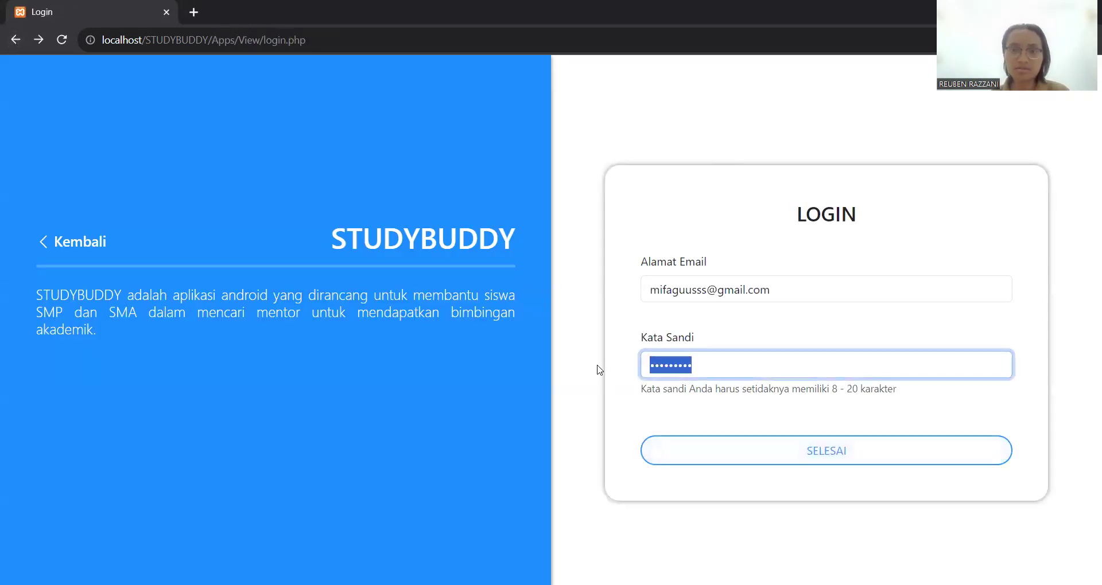
{"action": "type", "text": "********"}
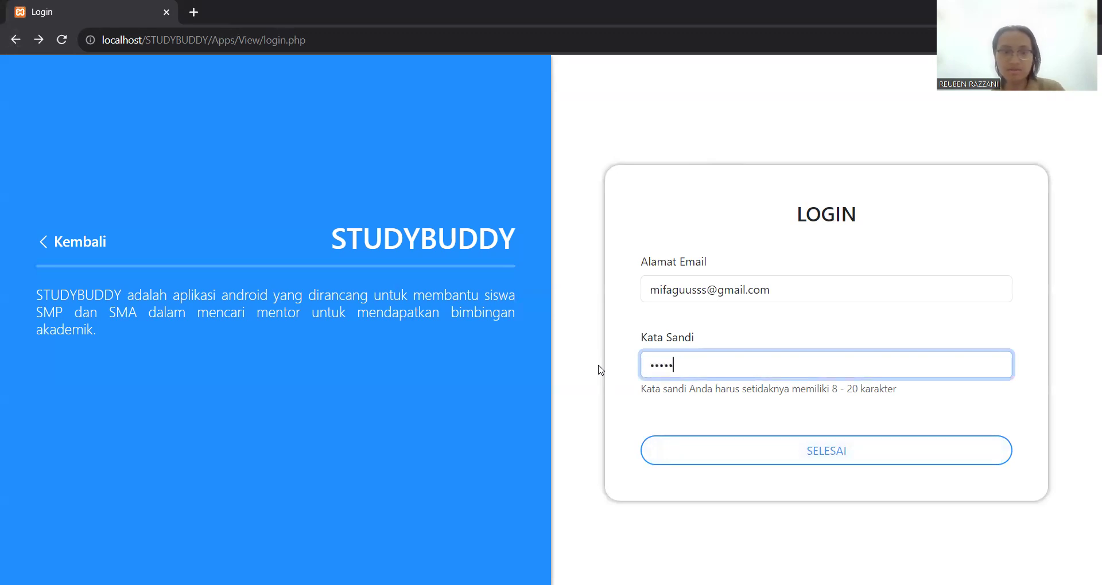
{"action": "left_click", "coordinate": [707, 456]}
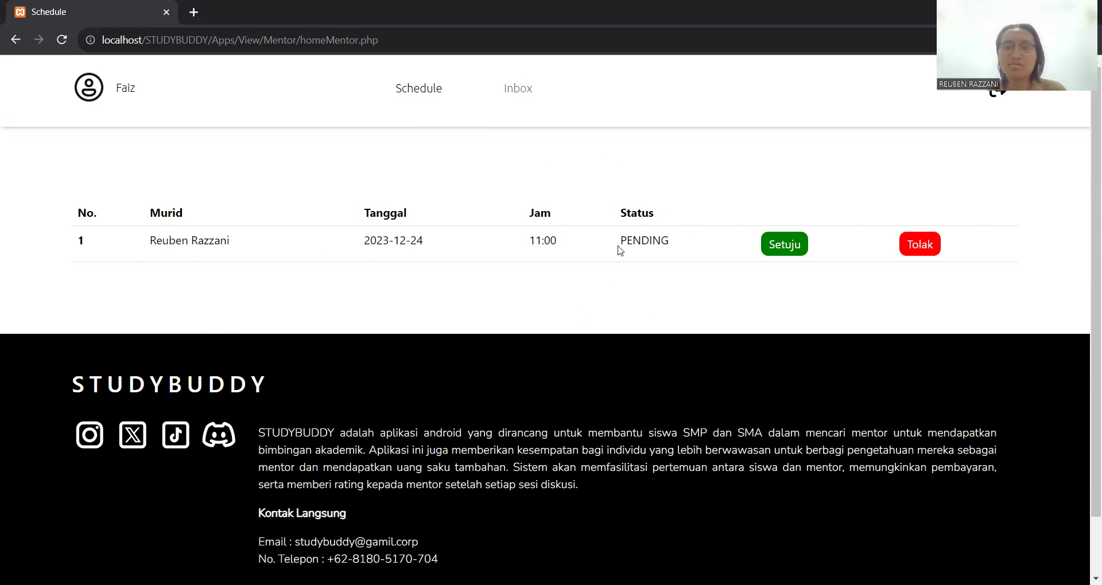
- Approve the request with description 'Pertemuan Mata Pelajaran Geografis Semester 2' and the saved Zoom link
{"action": "left_click", "coordinate": [795, 243]}
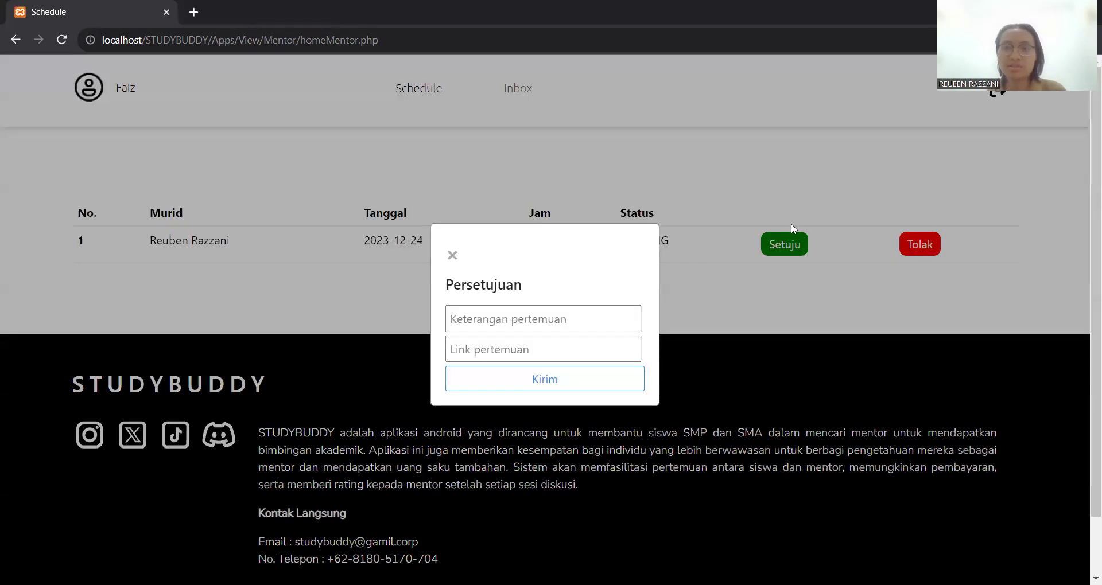
{"action": "left_click", "coordinate": [591, 322]}
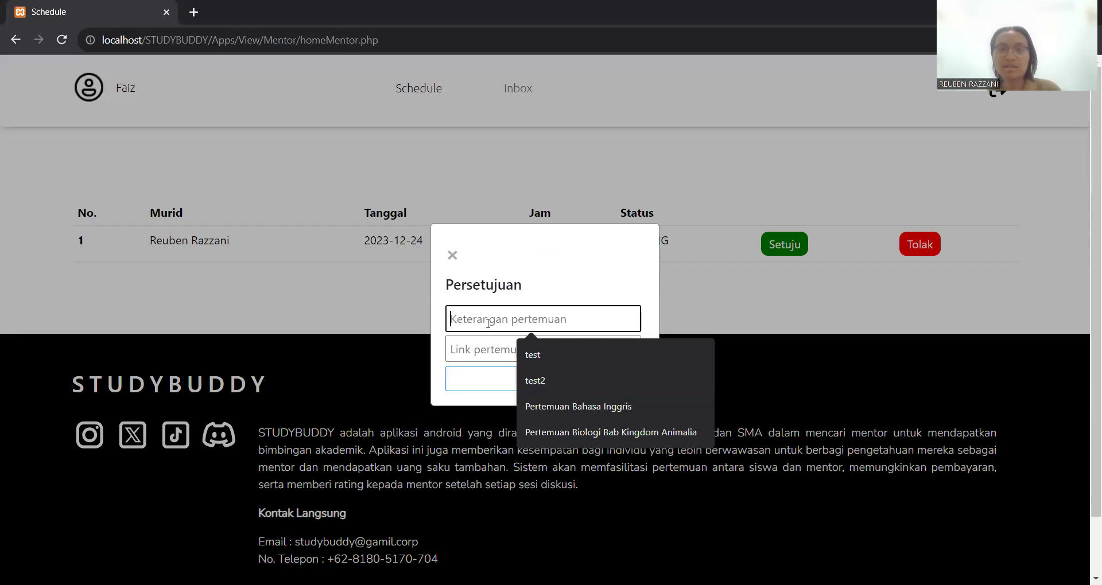
{"action": "type", "text": "Perte"}
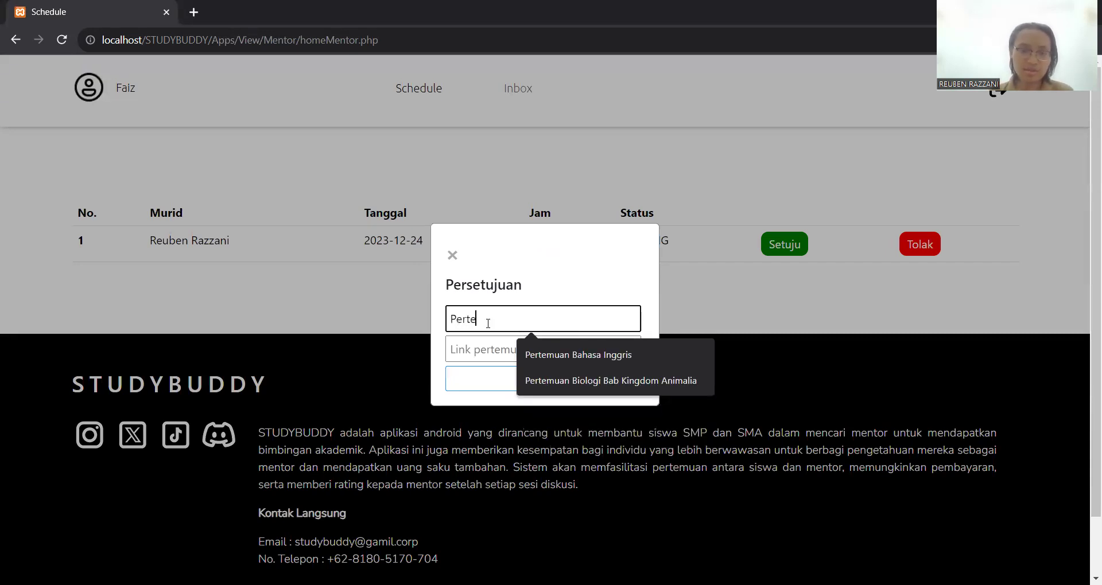
{"action": "type", "text": "muan M"}
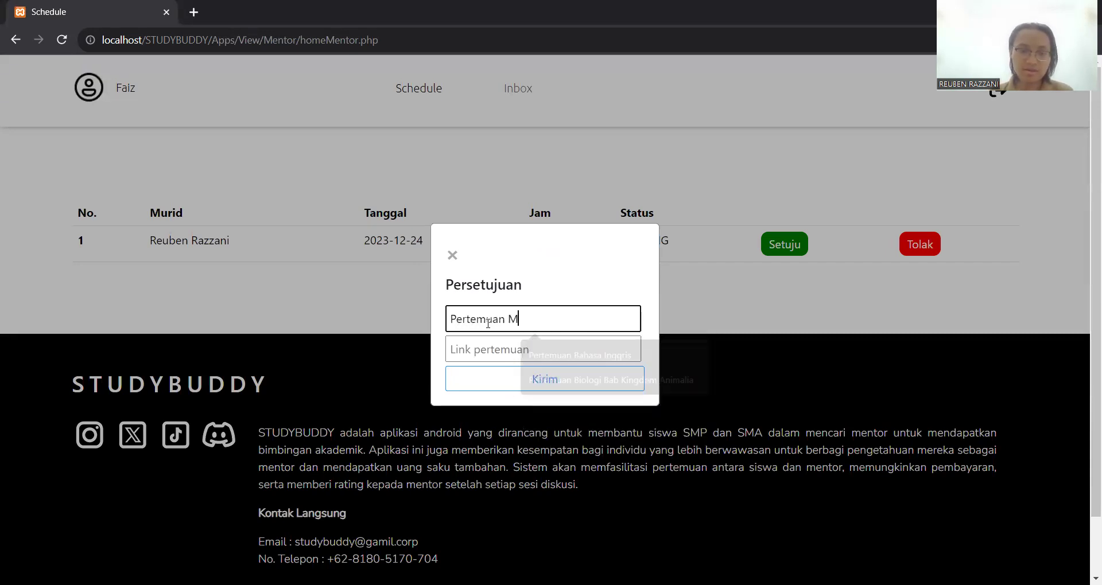
{"action": "type", "text": "ata Pelajaran "}
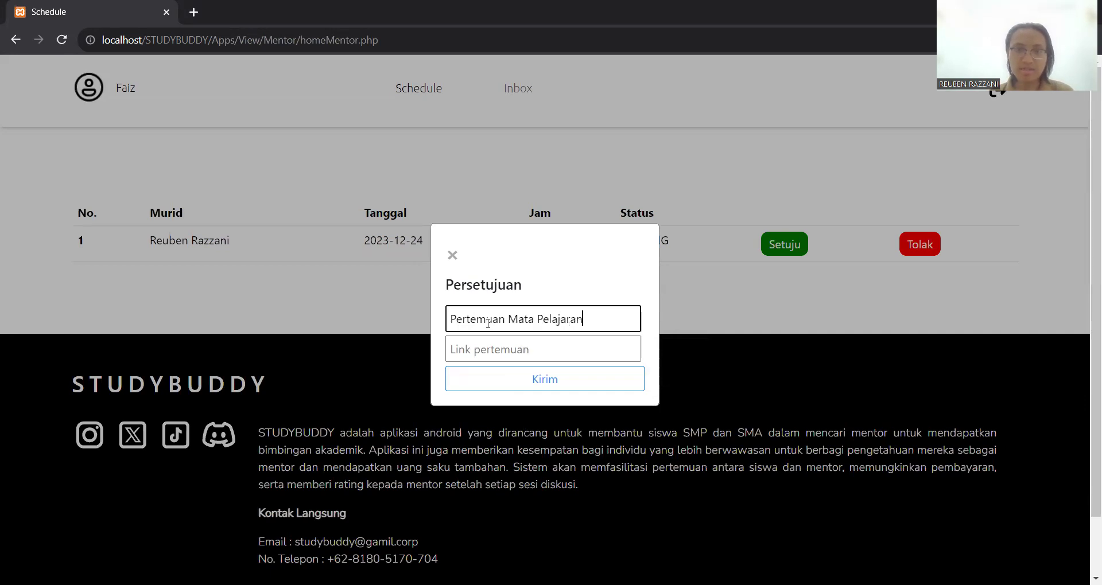
{"action": "type", "text": "Geogra"}
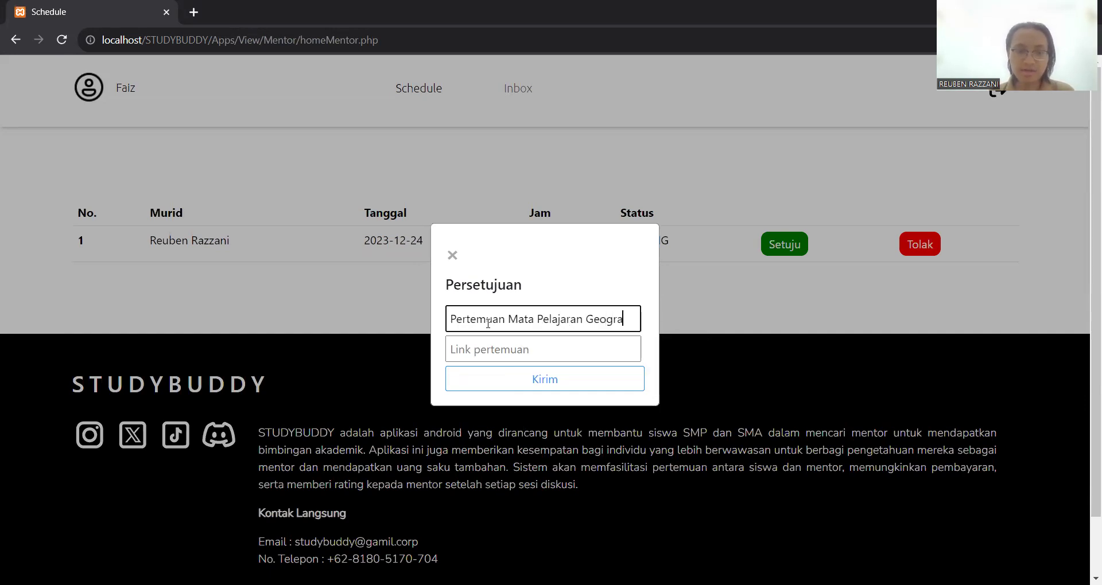
{"action": "type", "text": "fis Semester 2"}
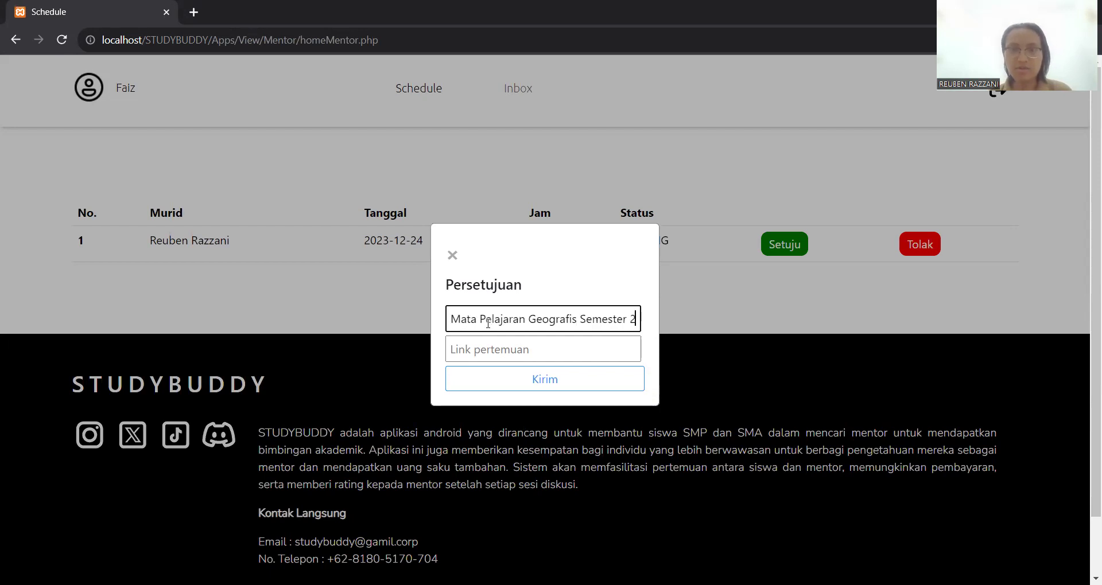
{"action": "left_click", "coordinate": [630, 340]}
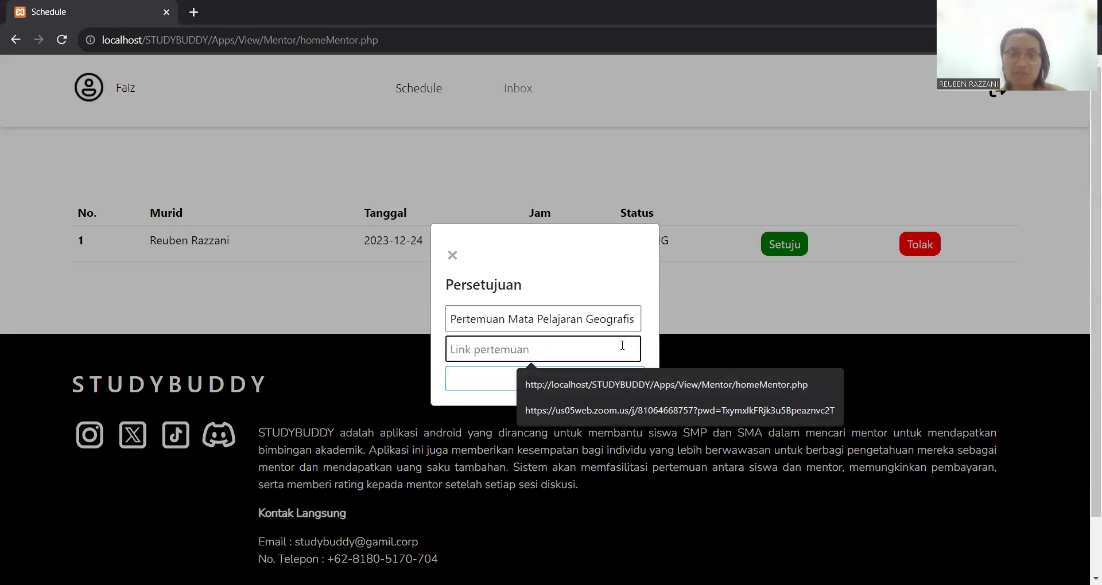
{"action": "left_click", "coordinate": [601, 409]}
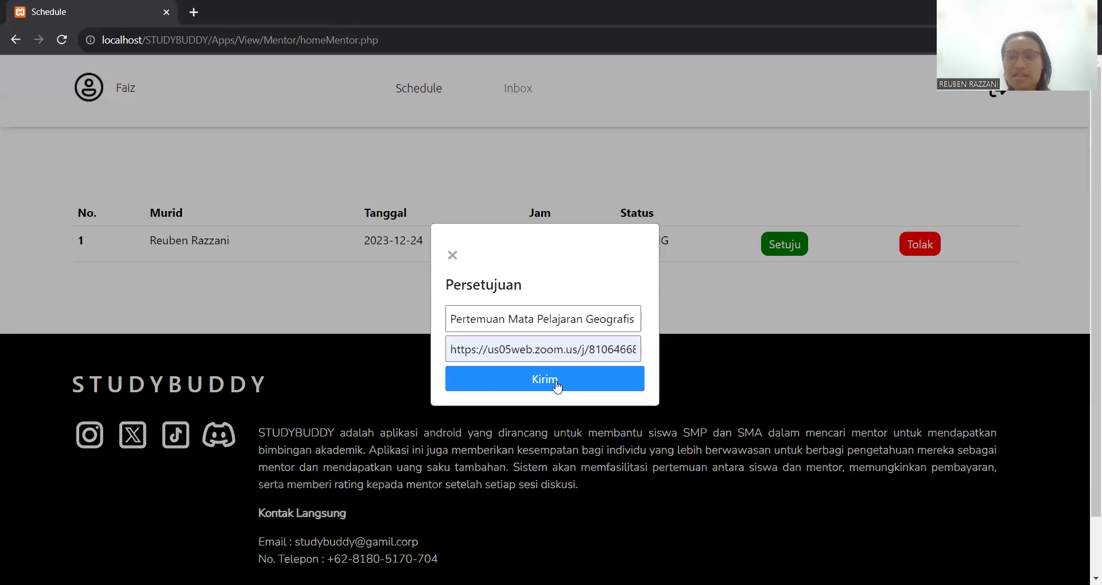
{"action": "left_click", "coordinate": [560, 385]}
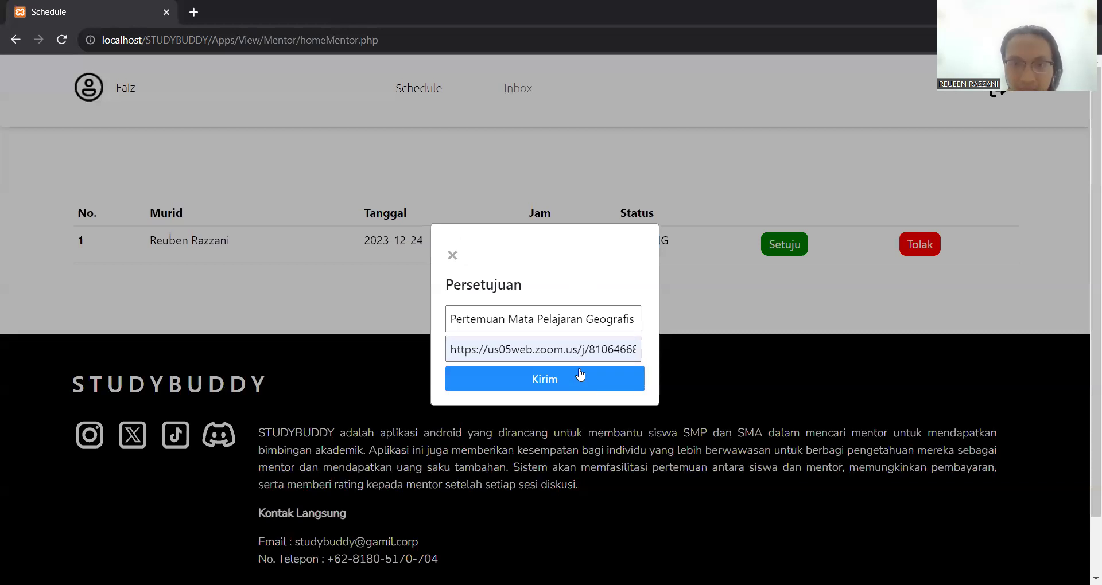
{"action": "left_click", "coordinate": [577, 380]}
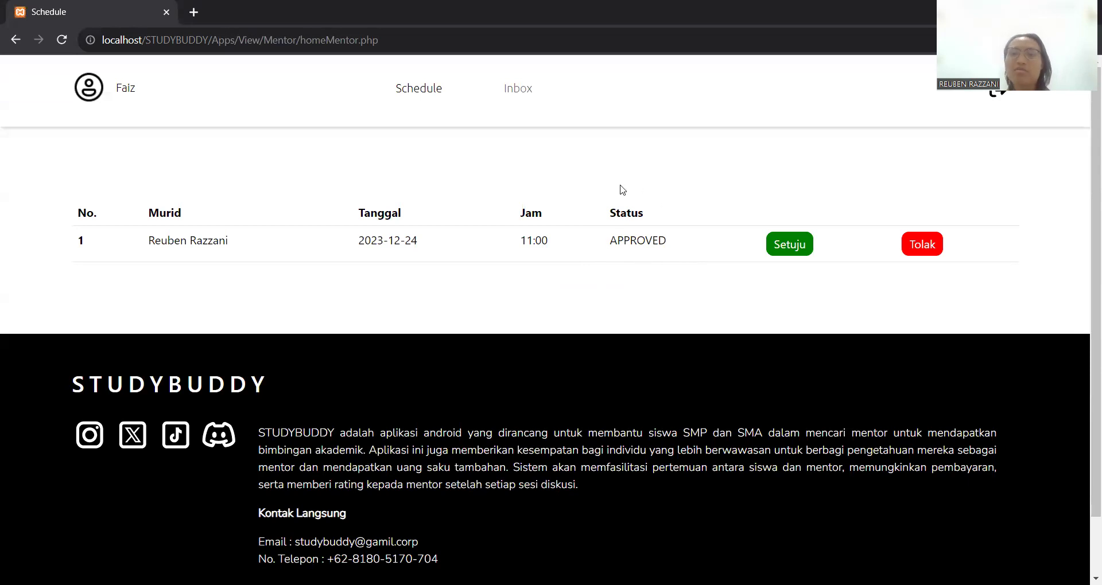
- Check the Geografis meeting in the mentor's Inbox, then log out
{"action": "left_click", "coordinate": [518, 92]}
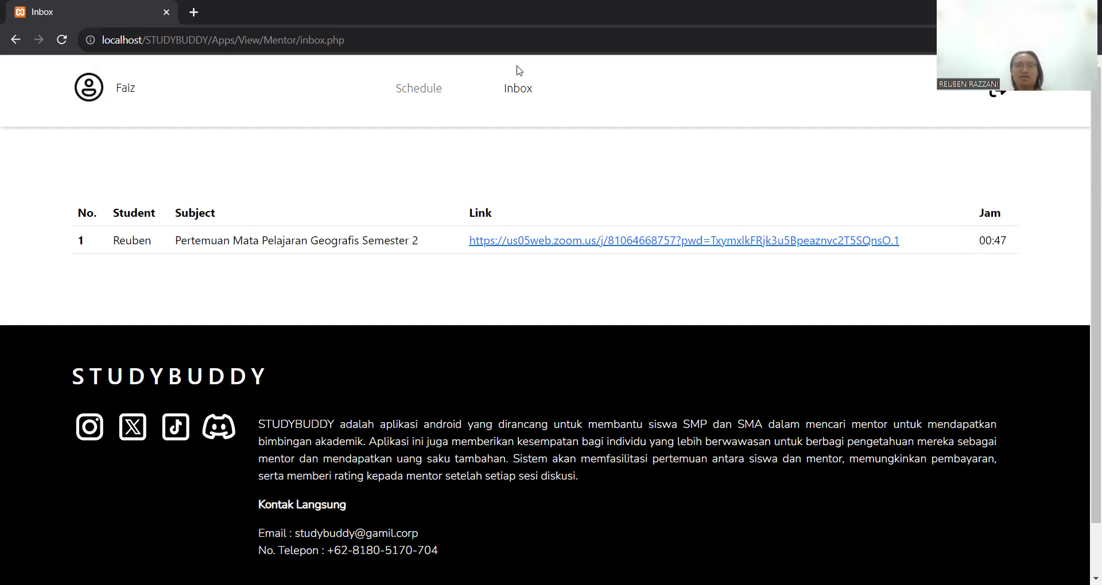
{"action": "left_click", "coordinate": [1000, 105]}
- Sign in with the student's e-mail address and password
{"action": "left_click", "coordinate": [754, 291]}
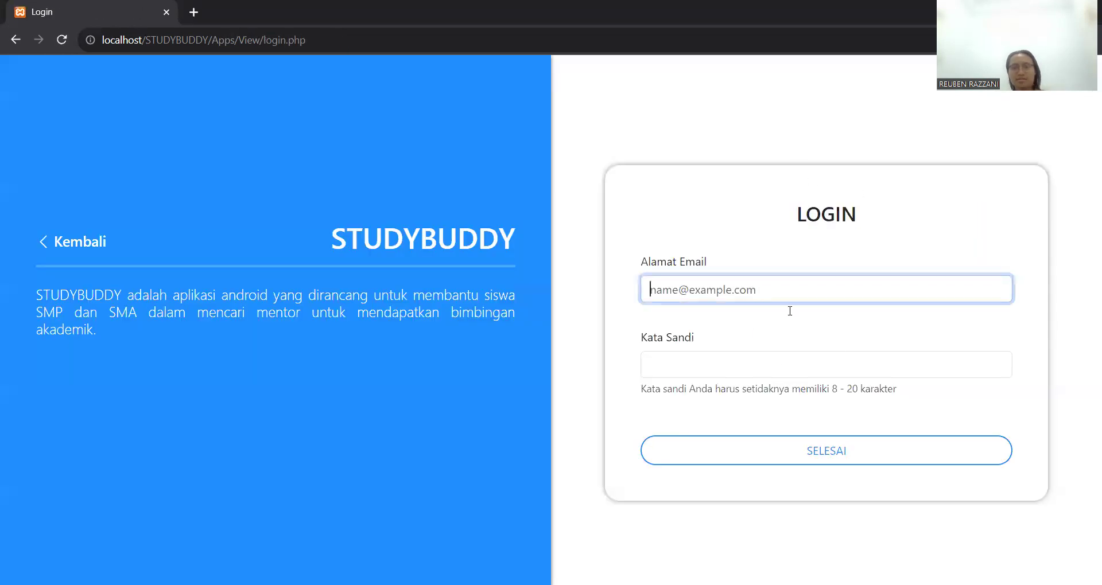
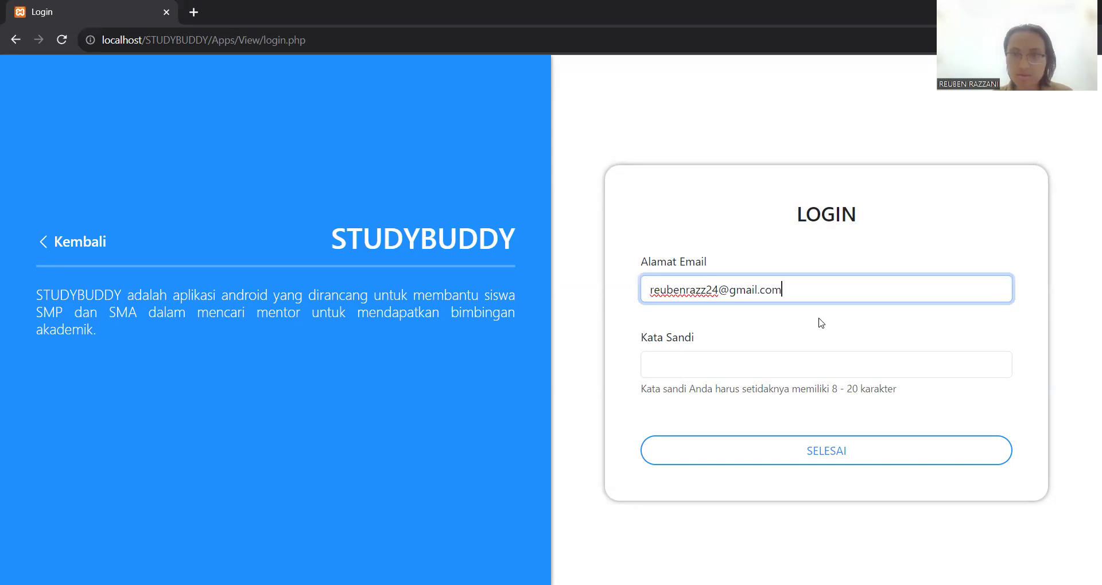
{"action": "left_click", "coordinate": [814, 354]}
{"action": "type", "text": "••••••••"}
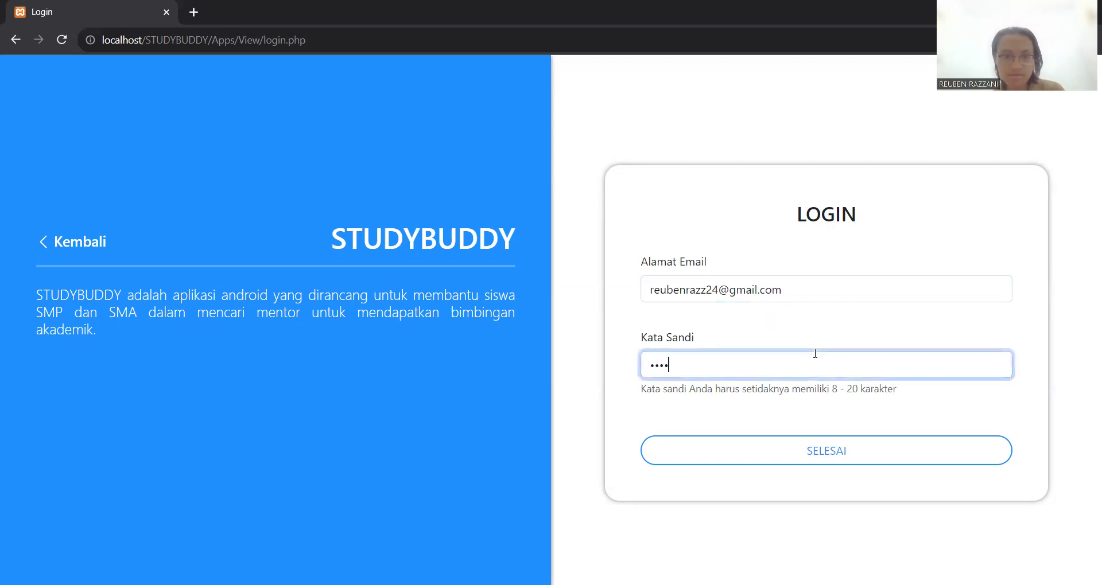
{"action": "left_click", "coordinate": [814, 461]}
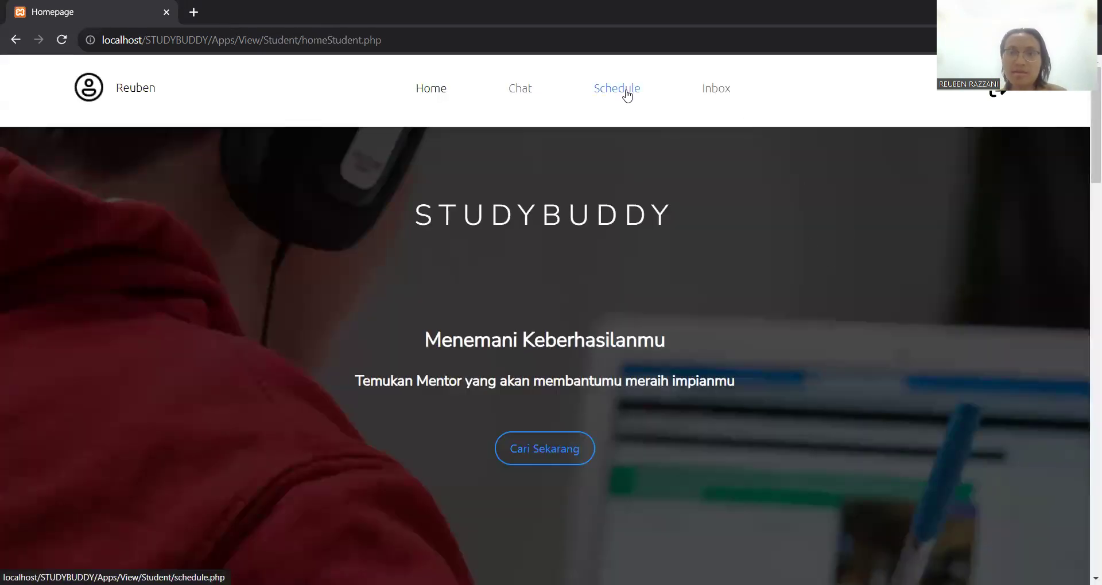
- Browse Schedule, Inbox and the mentor list, ending on the Schedule with the APPROVED 2023-12-24 session
{"action": "left_click", "coordinate": [627, 94]}
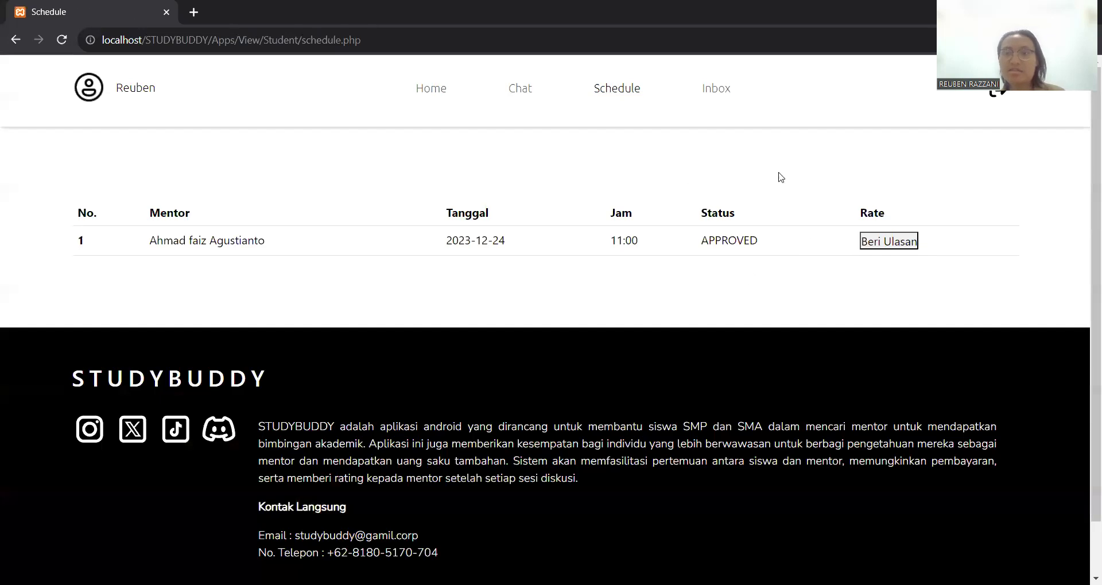
{"action": "left_click", "coordinate": [712, 89]}
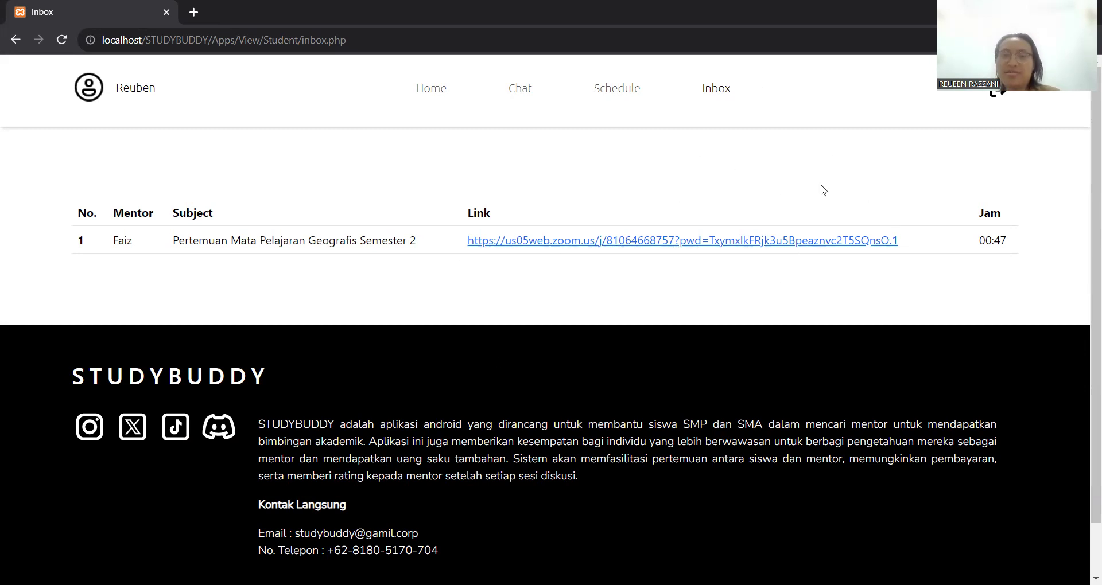
{"action": "left_click", "coordinate": [615, 90]}
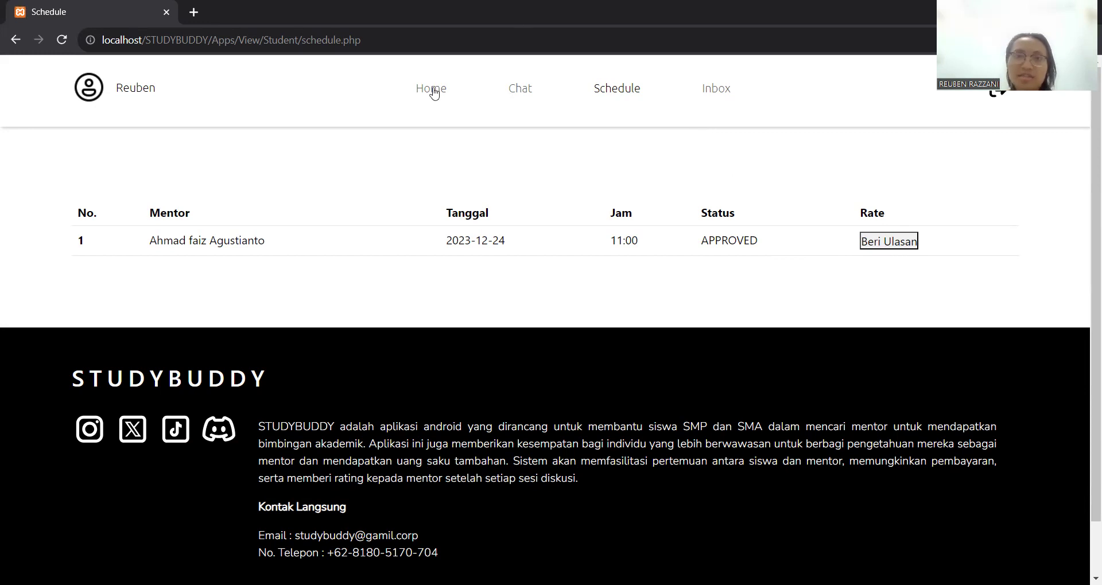
{"action": "left_click", "coordinate": [517, 97]}
{"action": "scroll", "coordinate": [566, 360], "scroll_direction": "down", "scroll_amount": 3}
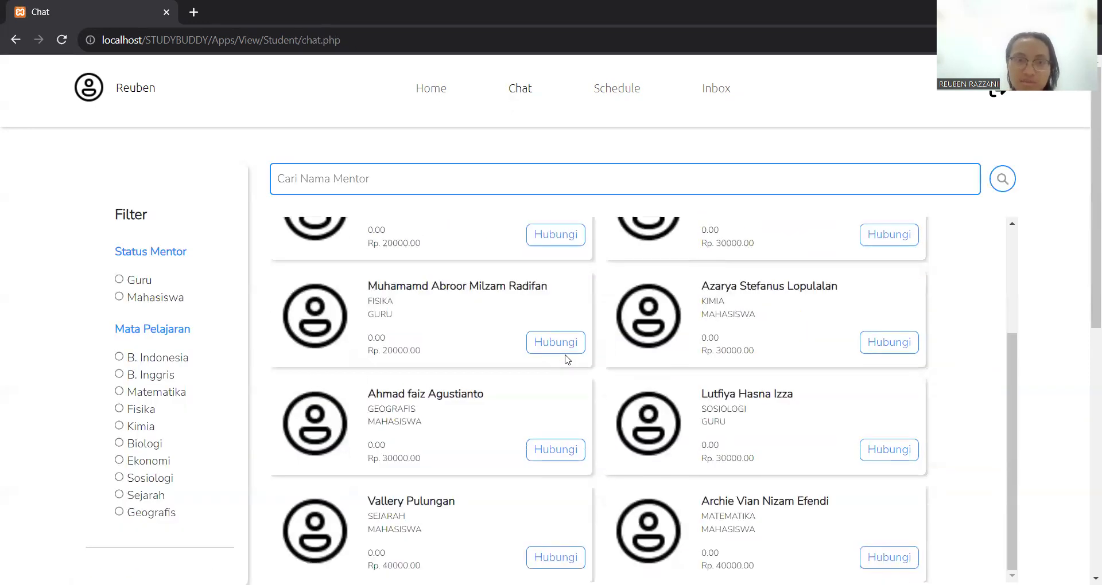
{"action": "scroll", "coordinate": [566, 359], "scroll_direction": "down", "scroll_amount": 1}
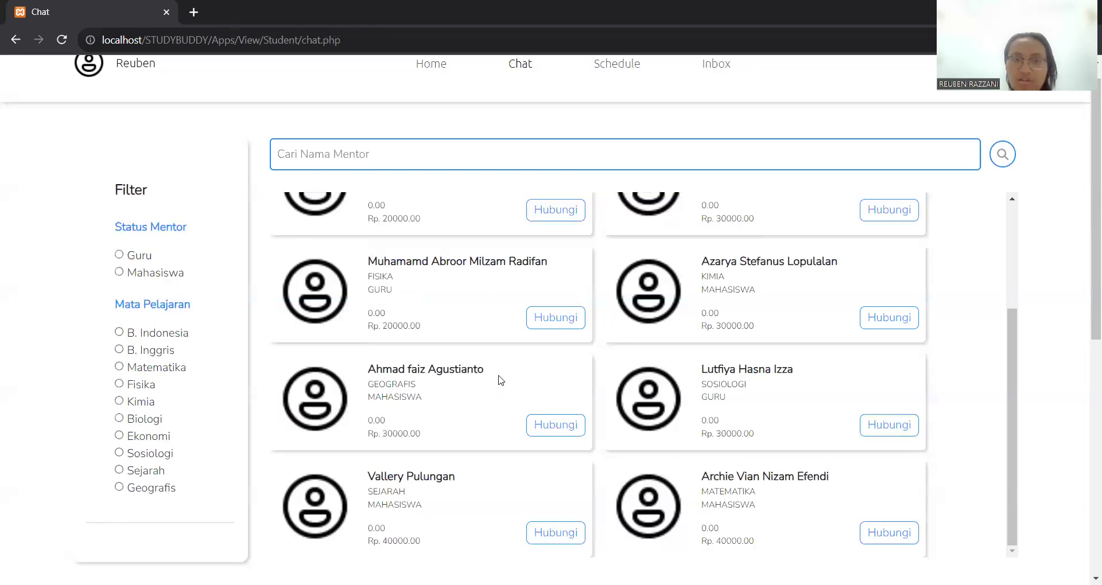
{"action": "scroll", "coordinate": [499, 379], "scroll_direction": "up", "scroll_amount": 1}
{"action": "left_click", "coordinate": [713, 77]}
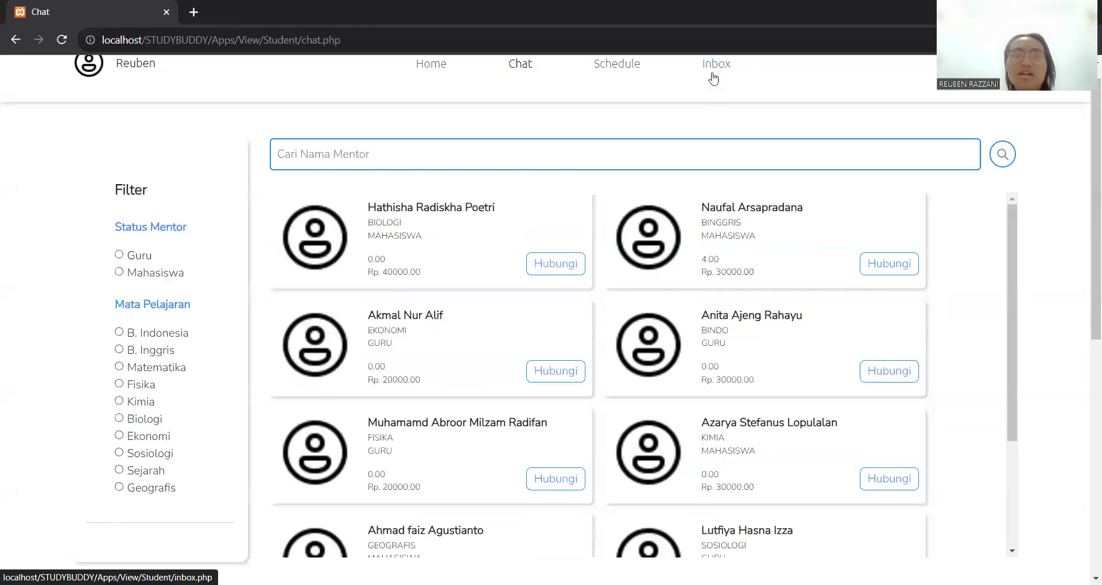
{"action": "left_click", "coordinate": [631, 90]}
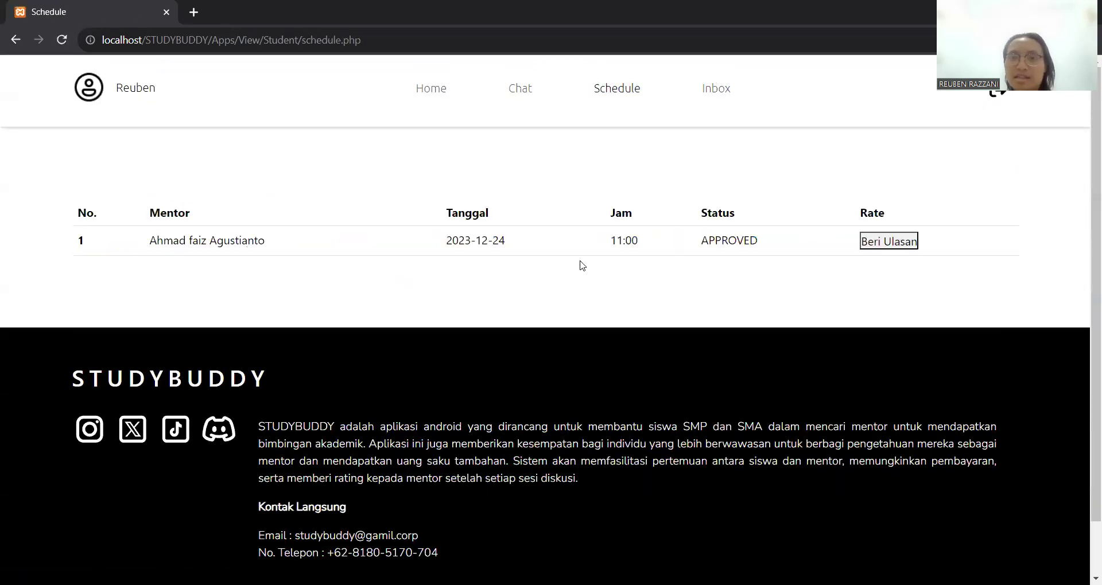
- Give the approved 2023-12-24 Geografis session a rating of 4 and send it
{"action": "left_click", "coordinate": [887, 243]}
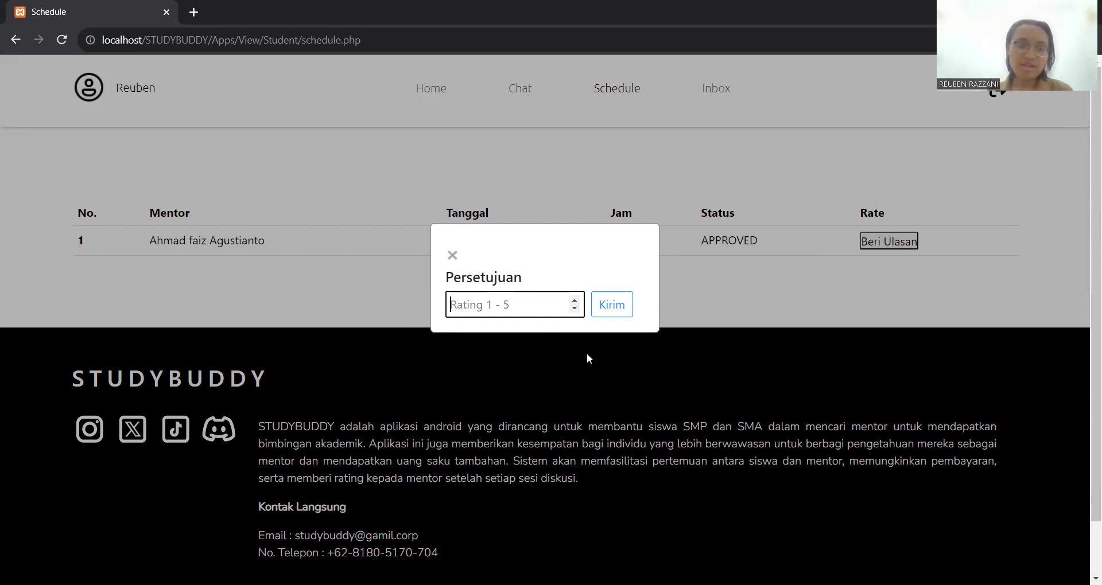
{"action": "type", "text": "3"}
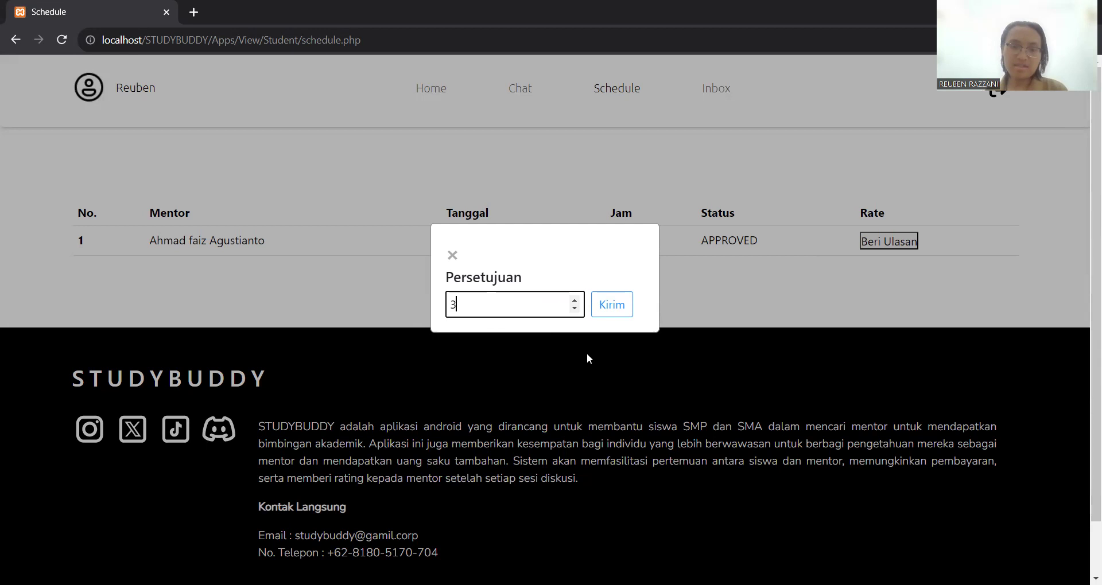
{"action": "key", "text": "BackSpace"}
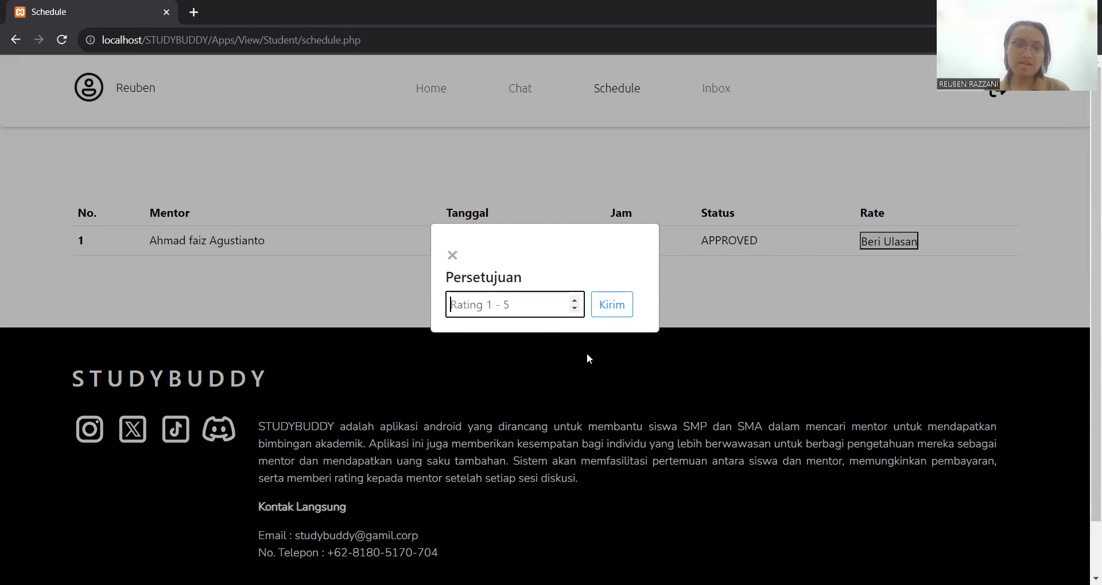
{"action": "type", "text": "4"}
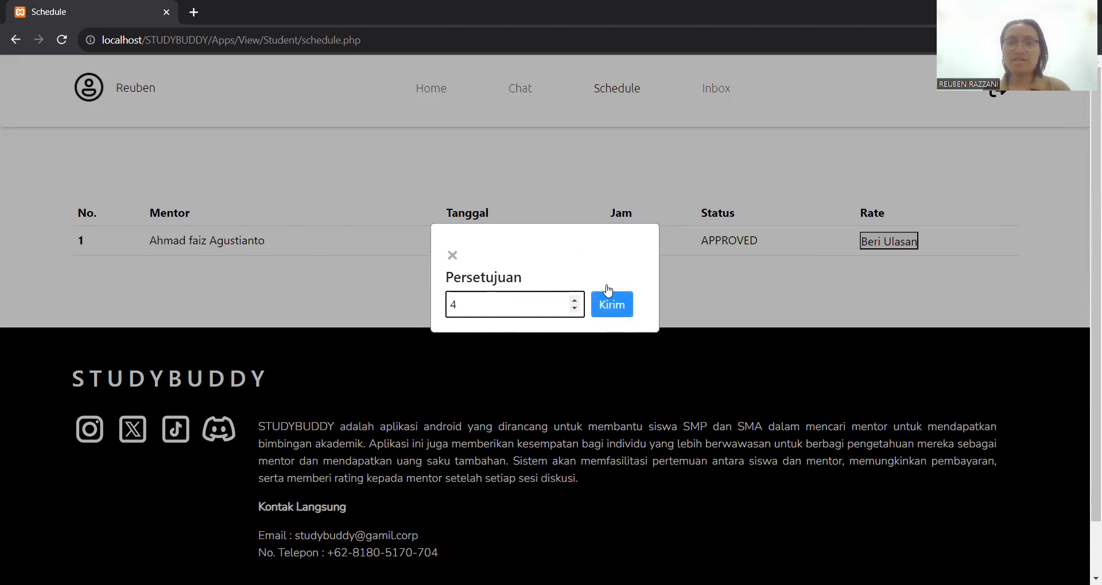
{"action": "left_click", "coordinate": [611, 305]}
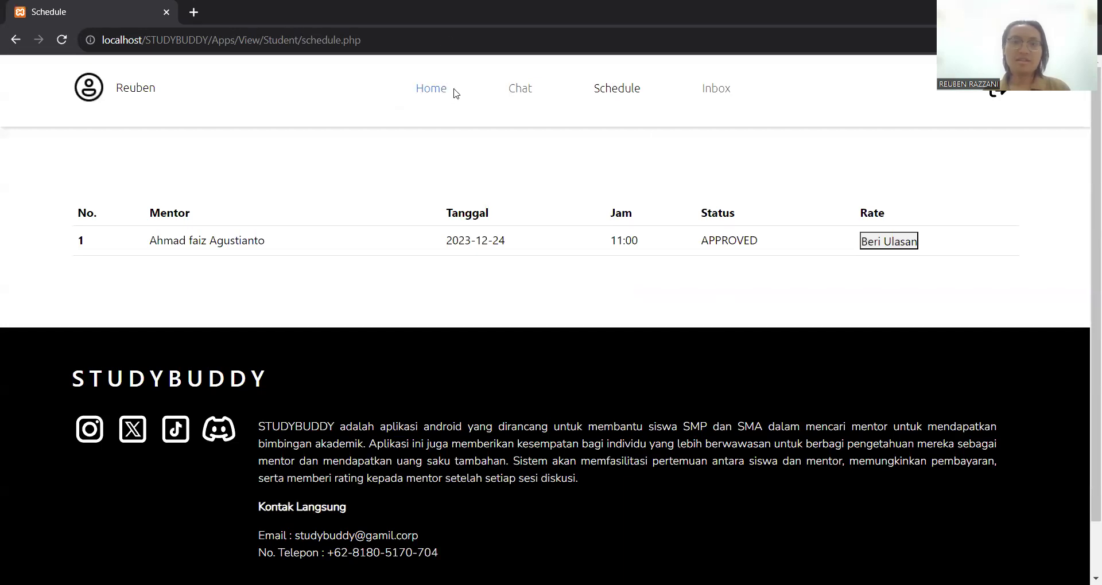
- Open the Geografis mentor's details from the mentor list and choose Hubungi to contact them
{"action": "left_click", "coordinate": [527, 95]}
{"action": "scroll", "coordinate": [507, 326], "scroll_direction": "down", "scroll_amount": 2}
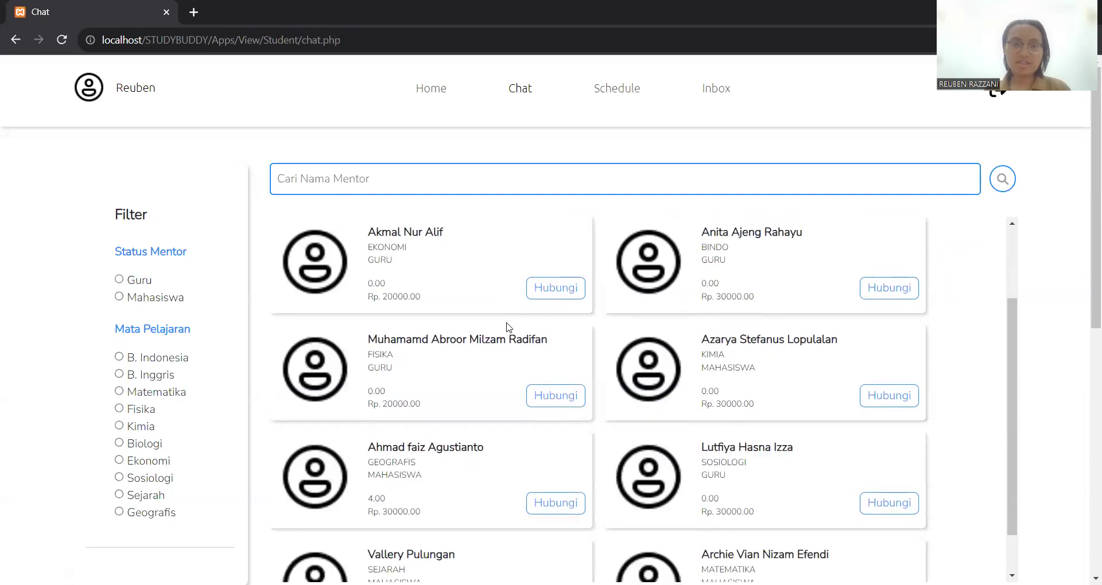
{"action": "scroll", "coordinate": [450, 474], "scroll_direction": "down", "scroll_amount": 1}
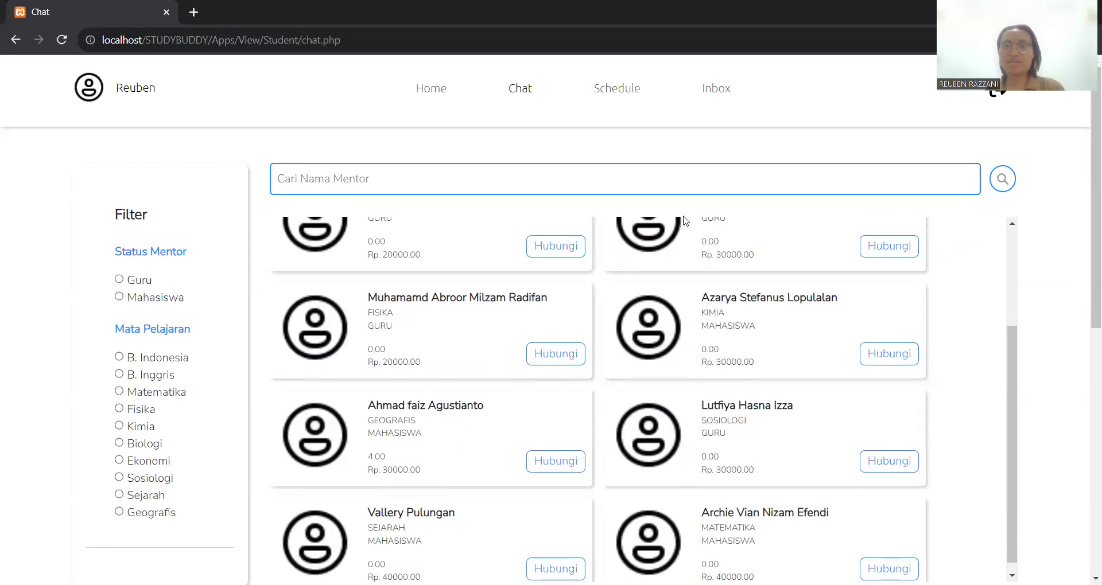
{"action": "scroll", "coordinate": [516, 273], "scroll_direction": "up", "scroll_amount": 3}
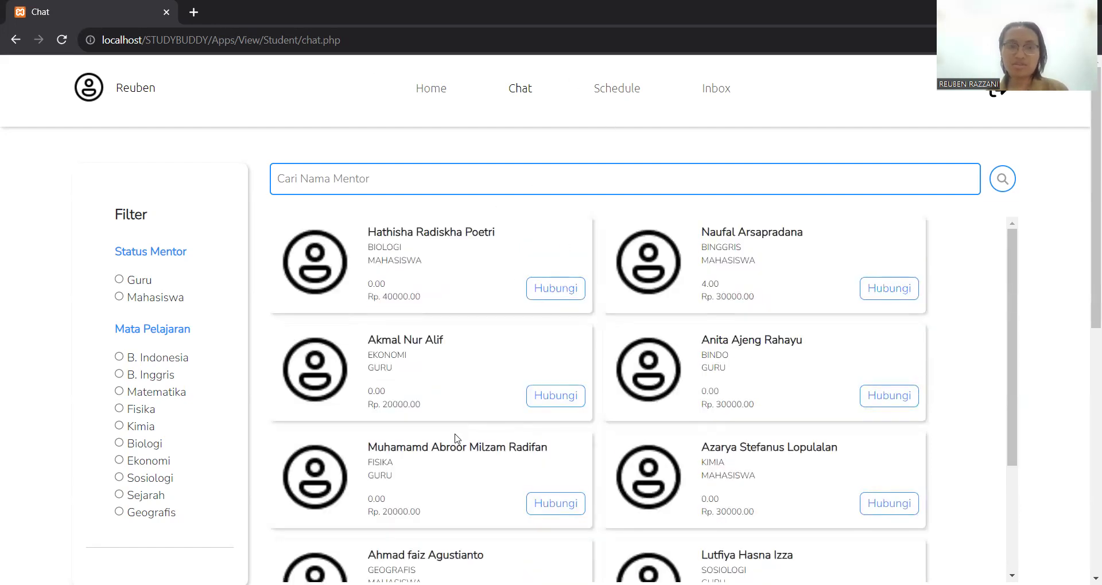
{"action": "scroll", "coordinate": [457, 438], "scroll_direction": "down", "scroll_amount": 2}
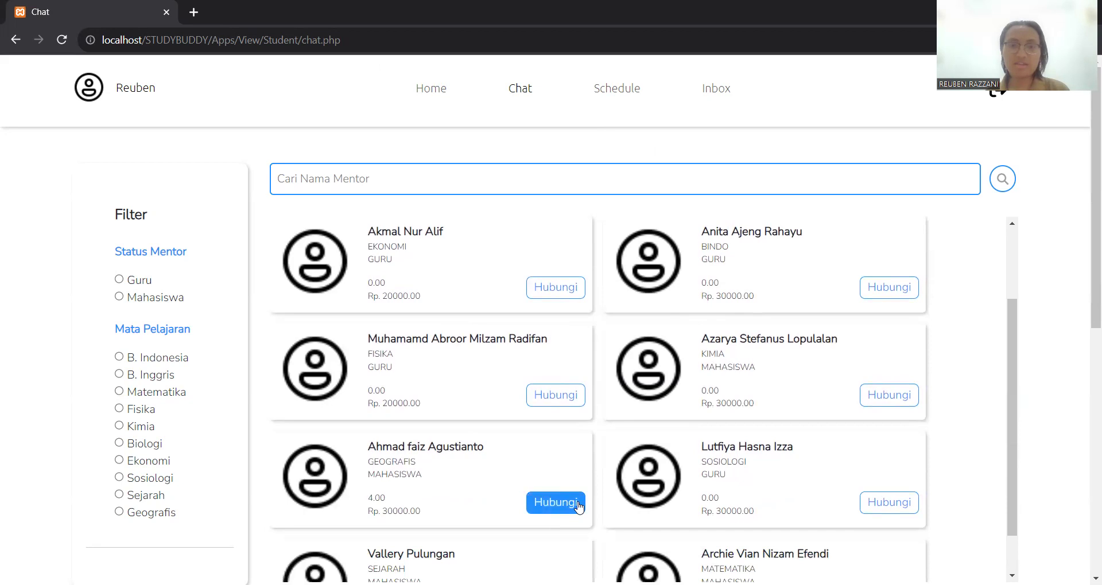
{"action": "left_click", "coordinate": [578, 505]}
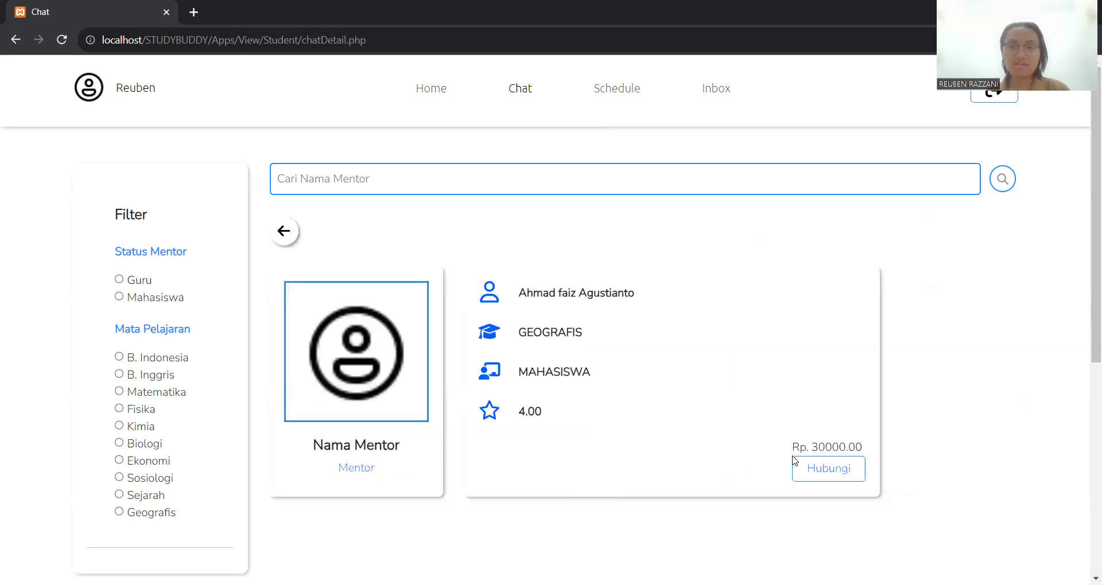
{"action": "left_click", "coordinate": [811, 468]}
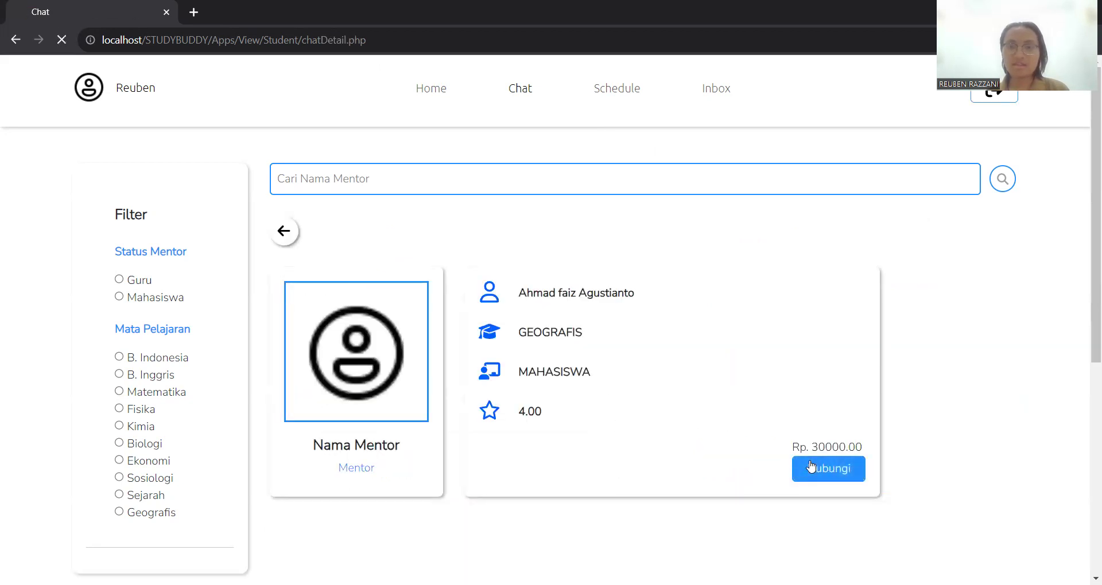
- Pay 30000 in Jumlah Pembayaran, entering the confirmation password
{"action": "left_click", "coordinate": [711, 333]}
{"action": "type", "text": "123456"}
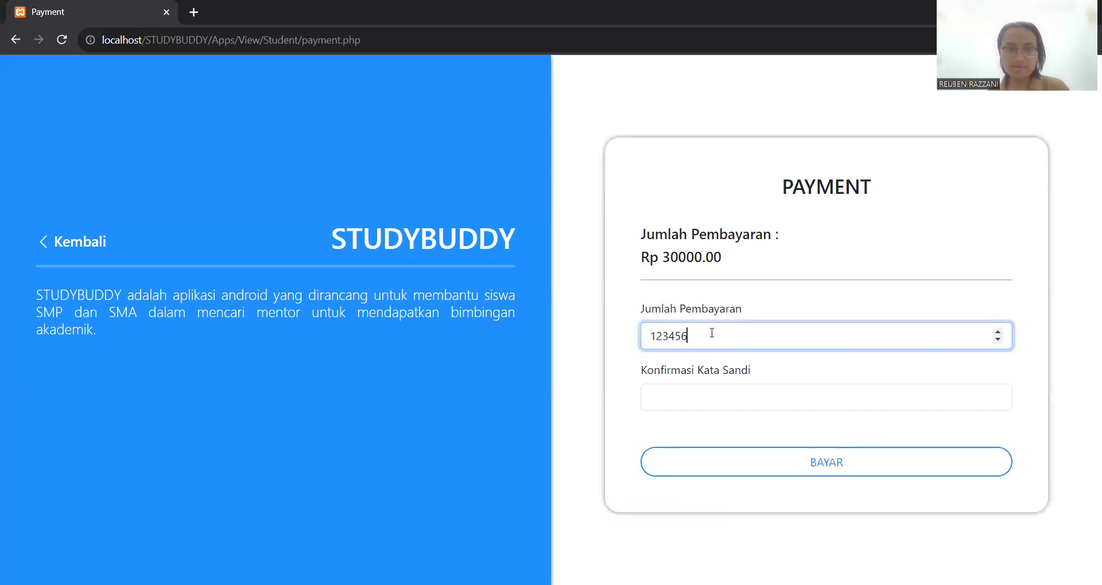
{"action": "key", "text": "BackSpace"}
{"action": "key", "text": "BackSpace"}
{"action": "key", "text": "BackSpace"}
{"action": "key", "text": "BackSpace"}
{"action": "key", "text": "BackSpace"}
{"action": "type", "text": "30000"}
{"action": "left_click", "coordinate": [719, 404]}
{"action": "type", "text": "••••••••"}
{"action": "left_click", "coordinate": [724, 455]}
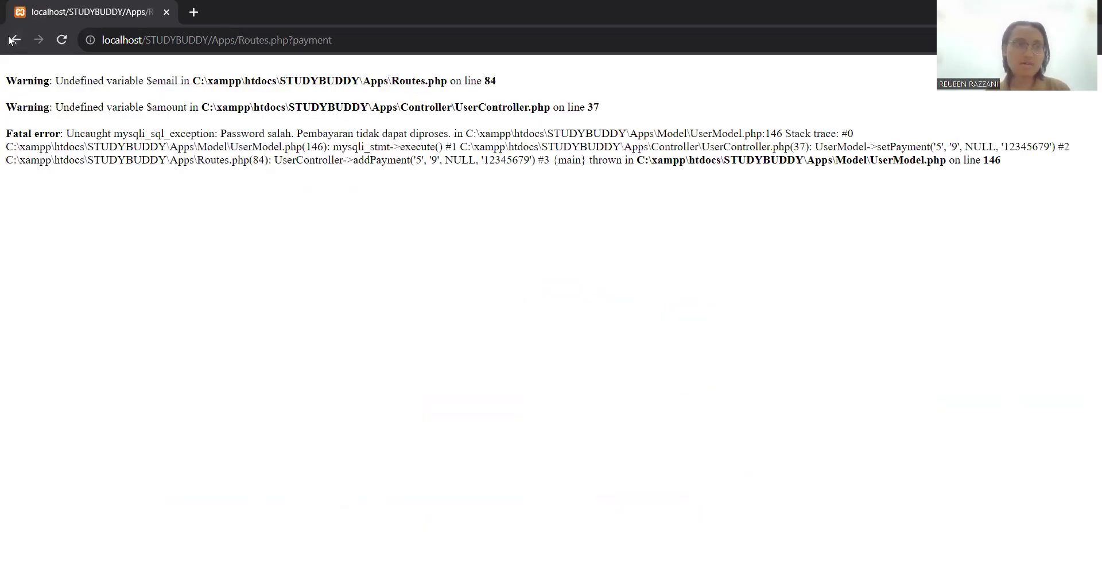
- After the wrong-password error, re-enter the confirmation password and pay again
{"action": "left_click", "coordinate": [11, 39]}
{"action": "left_click", "coordinate": [735, 395]}
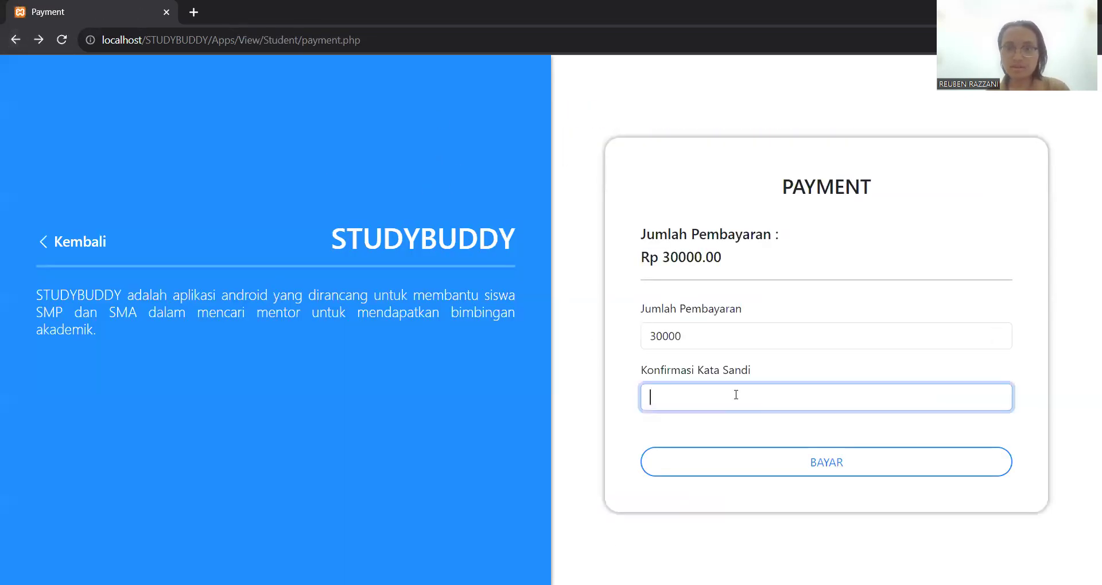
{"action": "type", "text": "•••"}
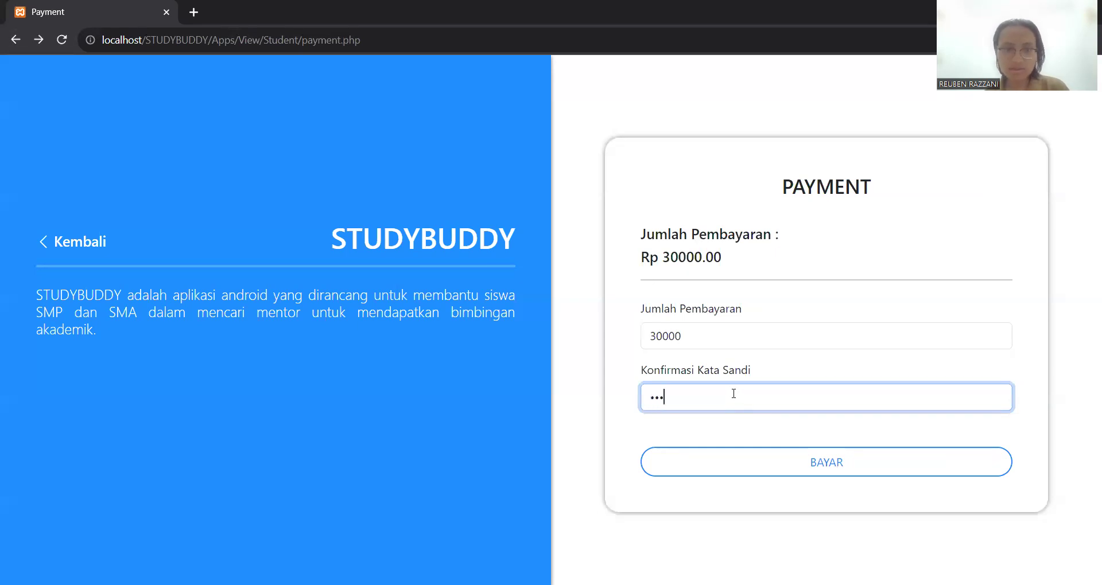
{"action": "left_click", "coordinate": [769, 456]}
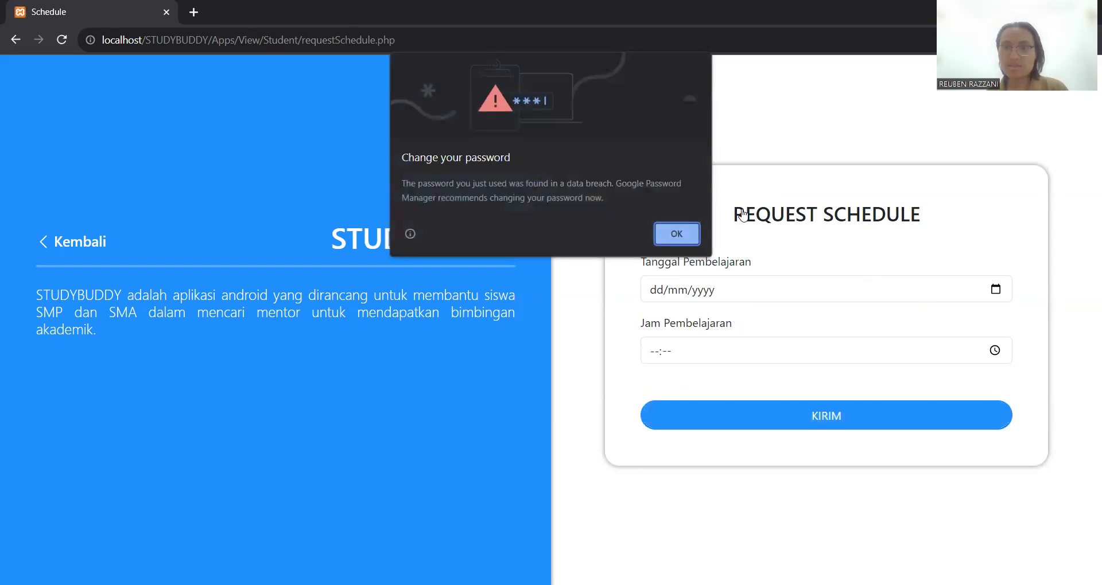
- Dismiss the browser's password warning and set Tanggal Pembelajaran to 25/12/2023
{"action": "left_click", "coordinate": [677, 233]}
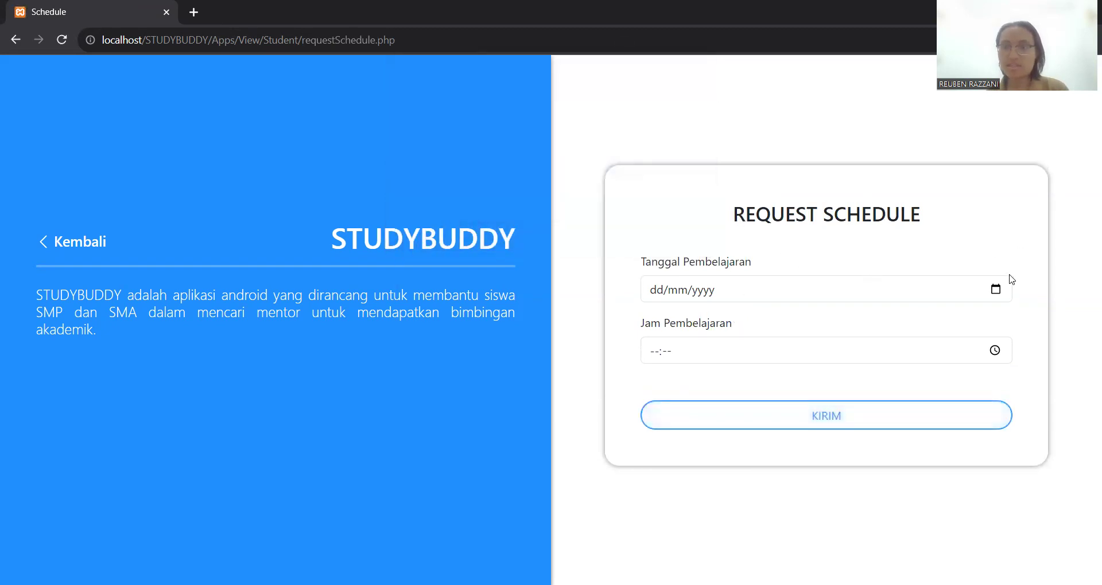
{"action": "left_click", "coordinate": [996, 291]}
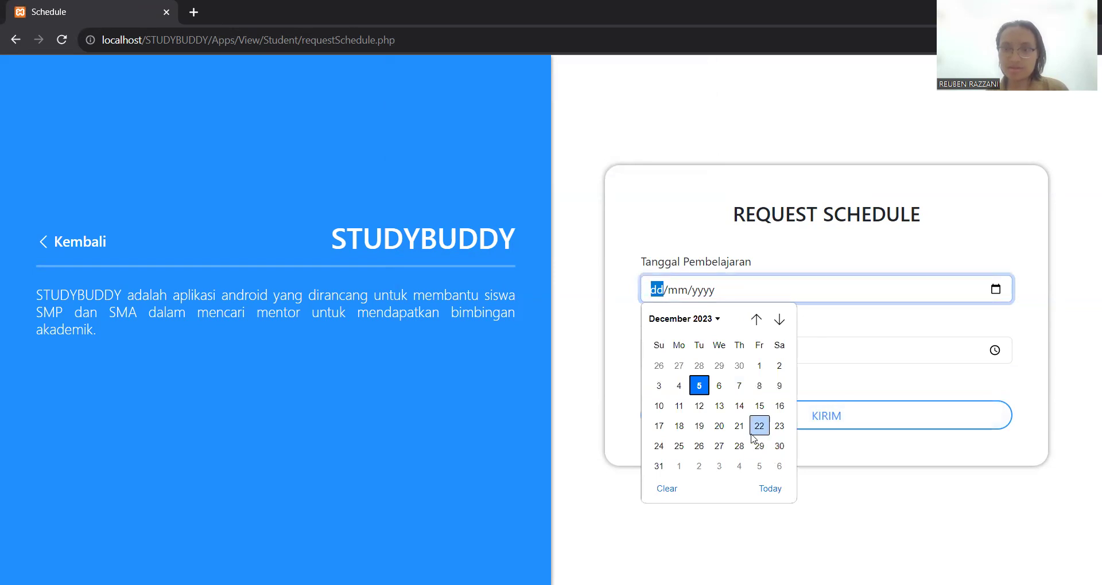
{"action": "left_click", "coordinate": [711, 380]}
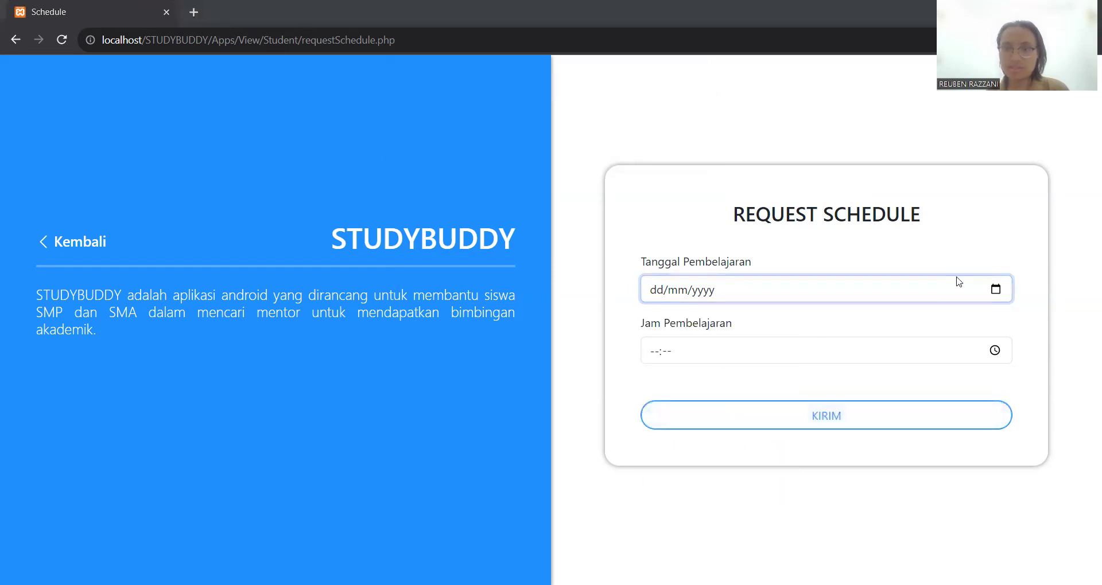
{"action": "left_click", "coordinate": [995, 291]}
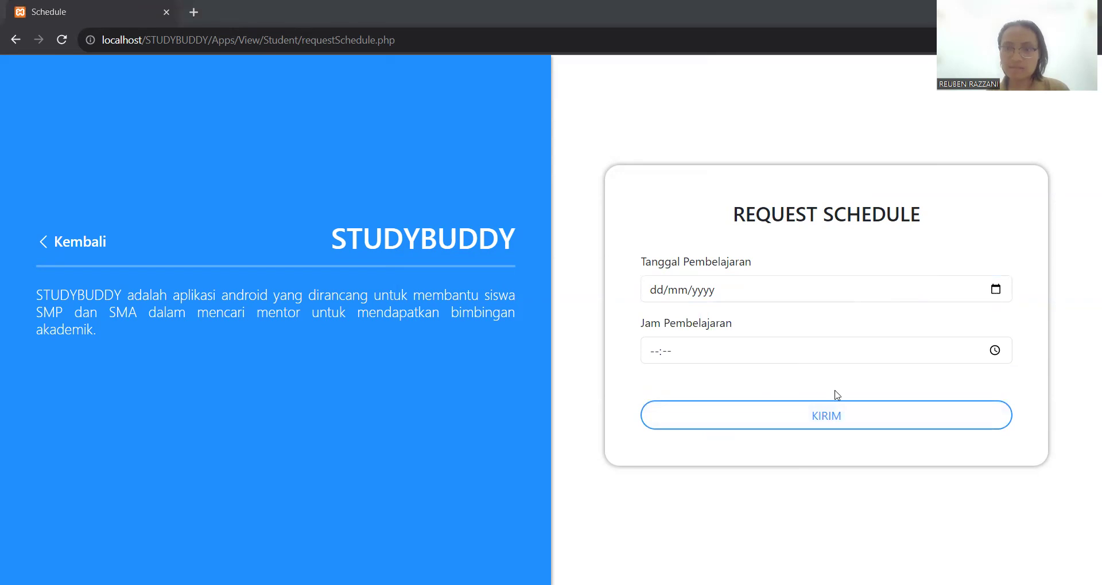
{"action": "left_click", "coordinate": [687, 448]}
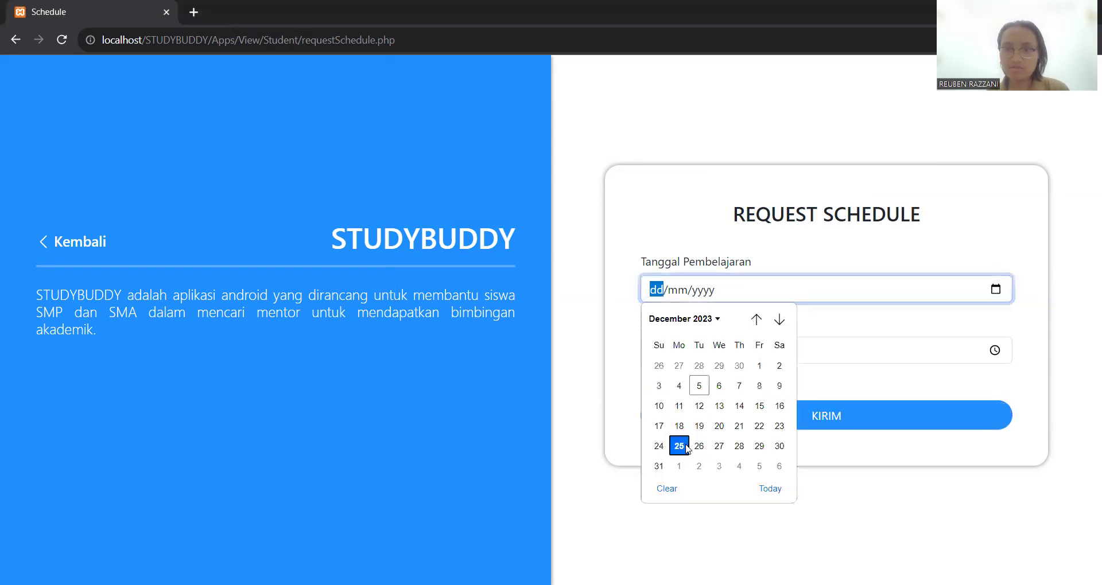
- Enter 19:00 as Jam Pembelajaran and send the session request with KIRIM
{"action": "left_click", "coordinate": [667, 354]}
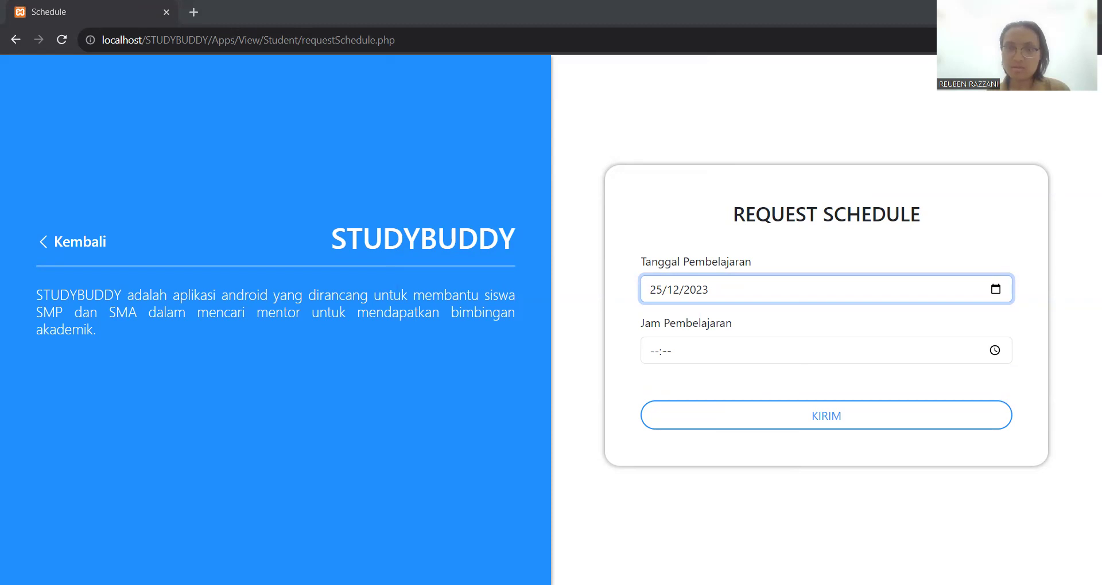
{"action": "left_click", "coordinate": [659, 355]}
{"action": "type", "text": "19:"}
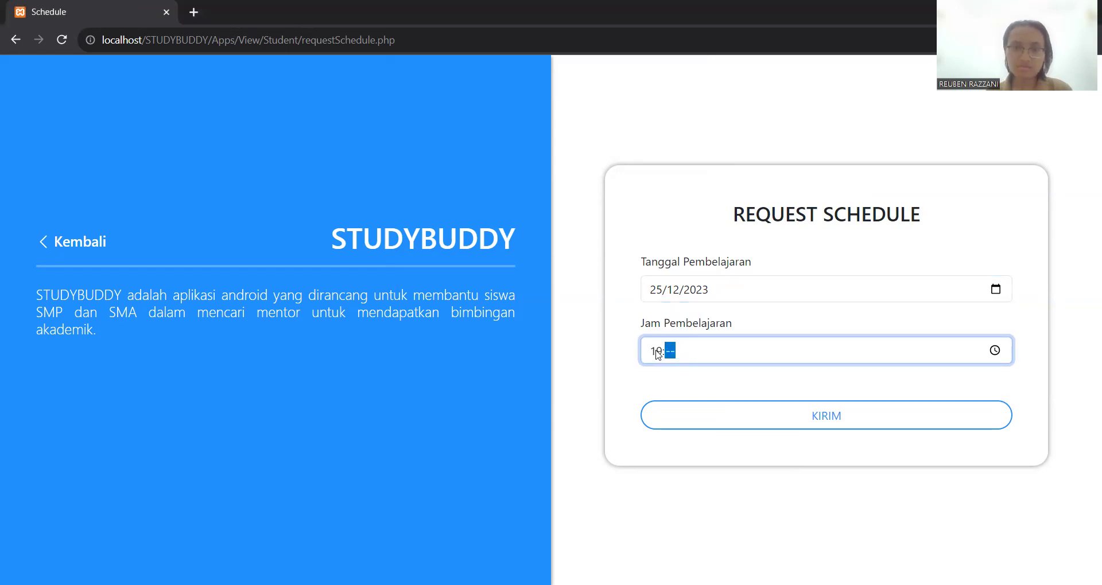
{"action": "type", "text": "00"}
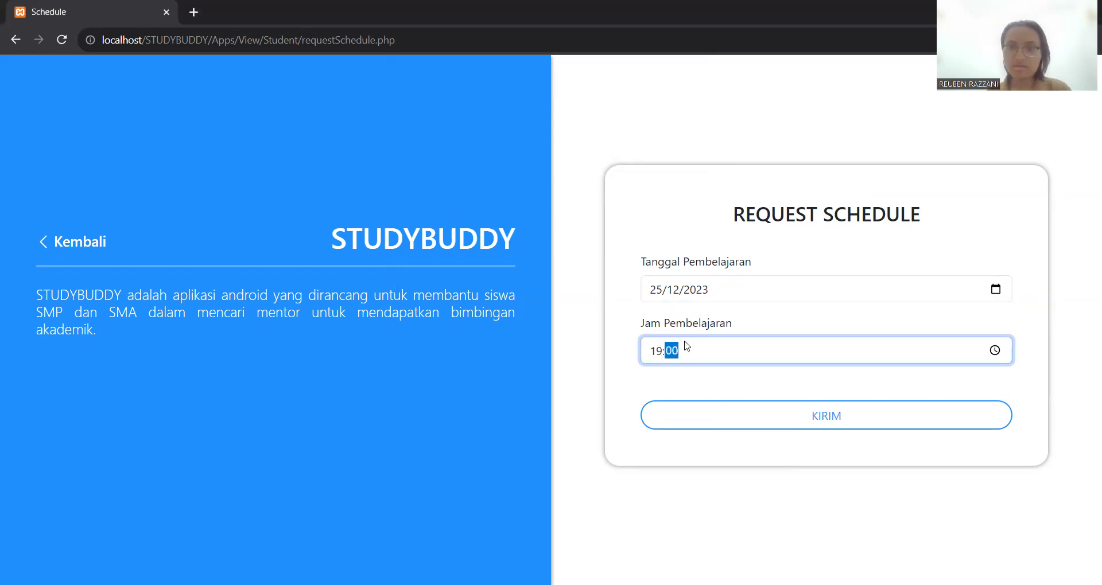
{"action": "left_click", "coordinate": [789, 423]}
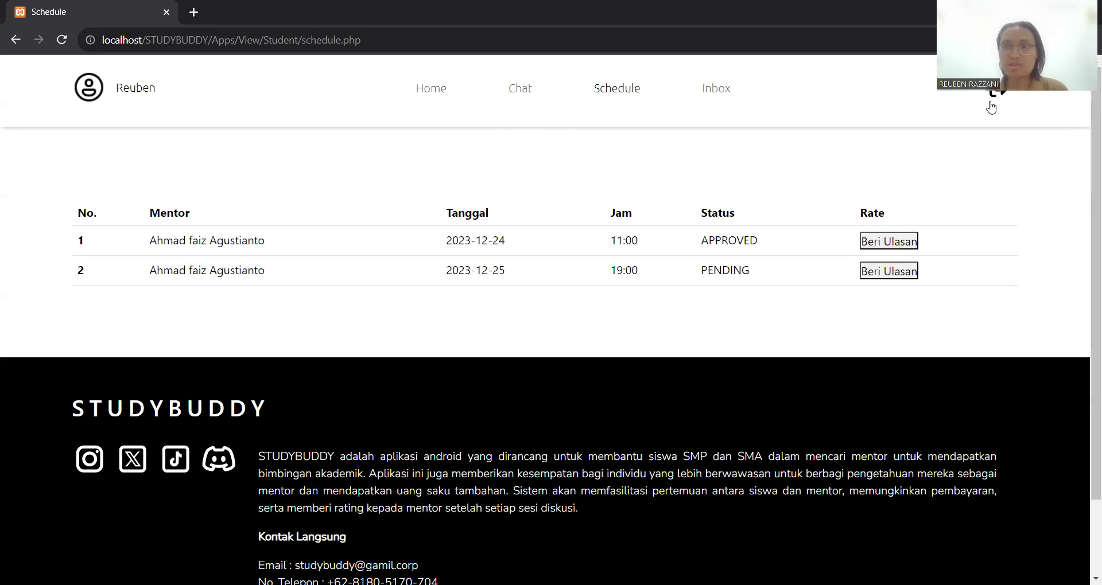
- Log out of the student account and log in with the mentor's e-mail and password
{"action": "left_click", "coordinate": [998, 101]}
{"action": "left_click", "coordinate": [699, 297]}
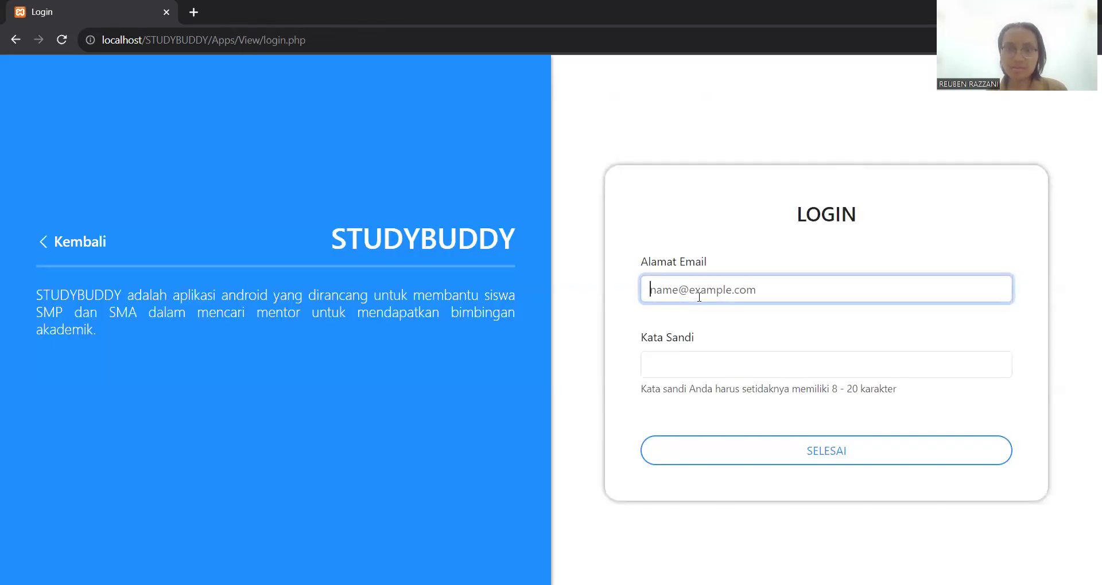
{"action": "key", "text": "ctrl+v"}
{"action": "left_click", "coordinate": [721, 374]}
{"action": "type", "text": "••"}
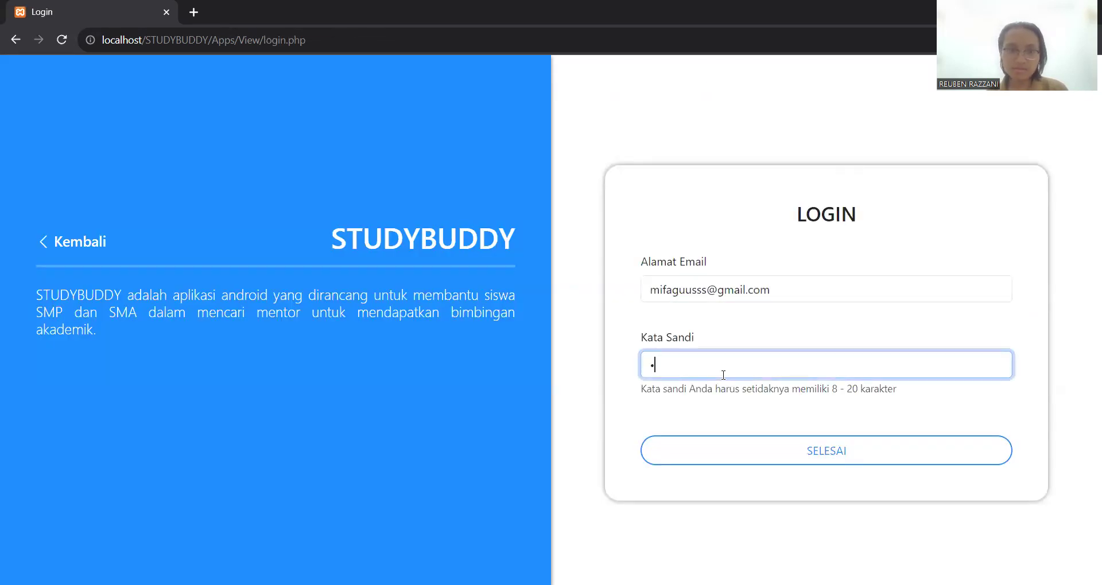
{"action": "type", "text": "••••••"}
{"action": "left_click", "coordinate": [738, 448]}
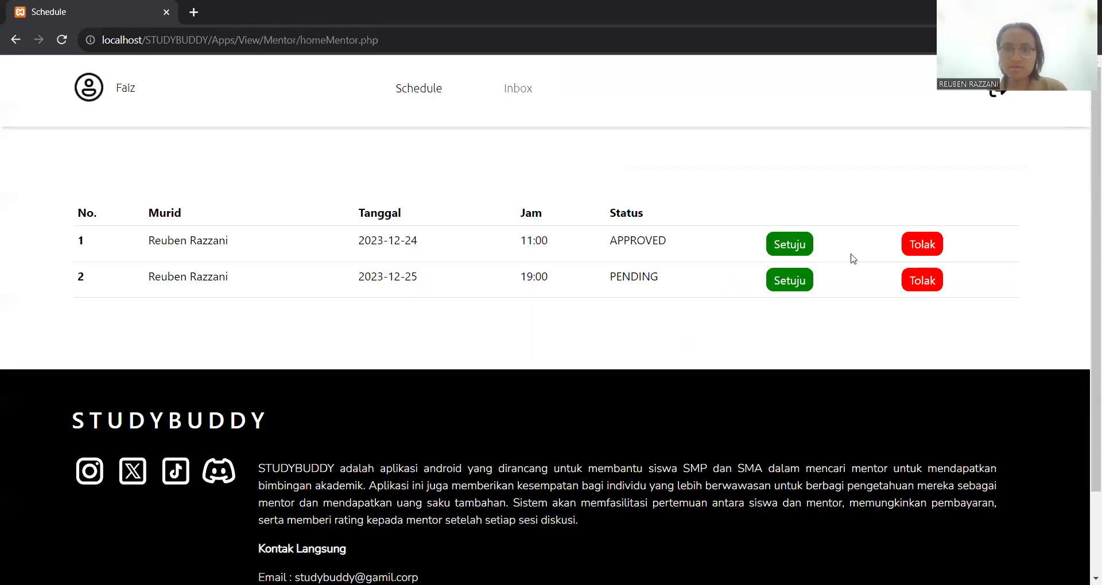
{"action": "left_click", "coordinate": [936, 284]}
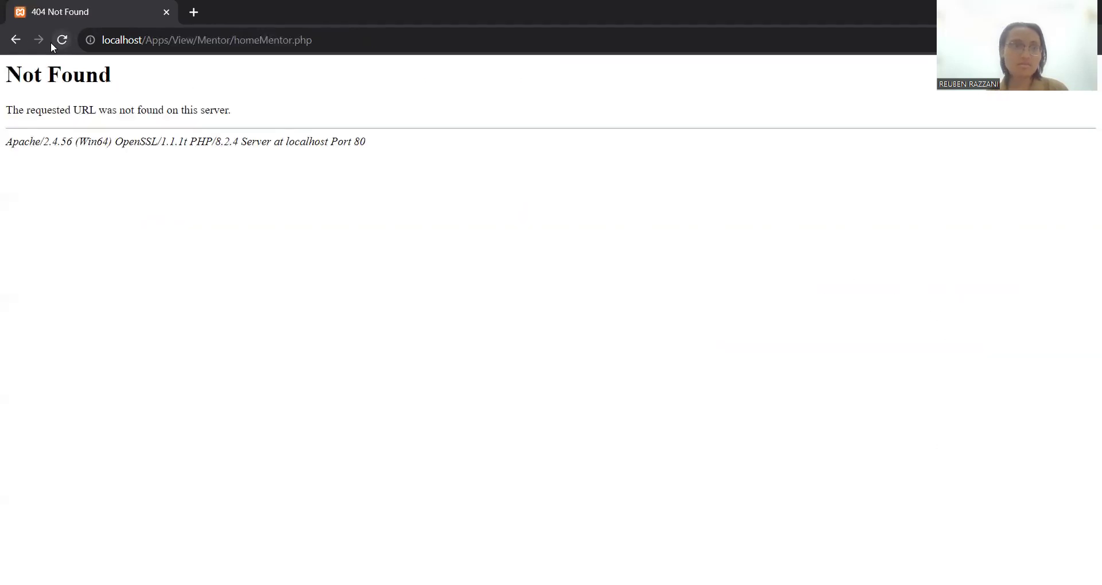
{"action": "left_click", "coordinate": [21, 41]}
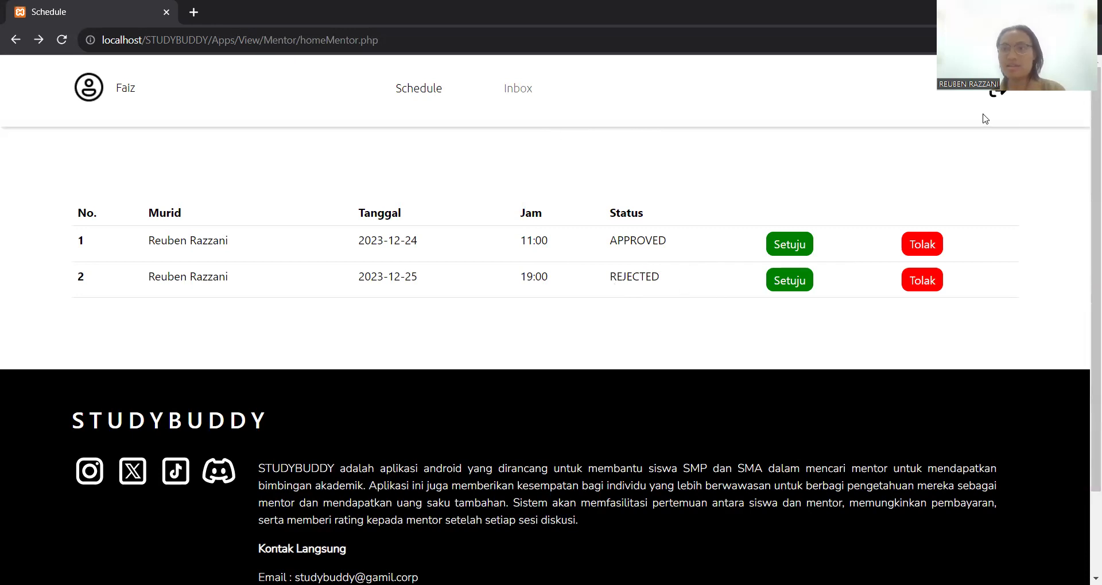
{"action": "left_click", "coordinate": [1000, 93]}
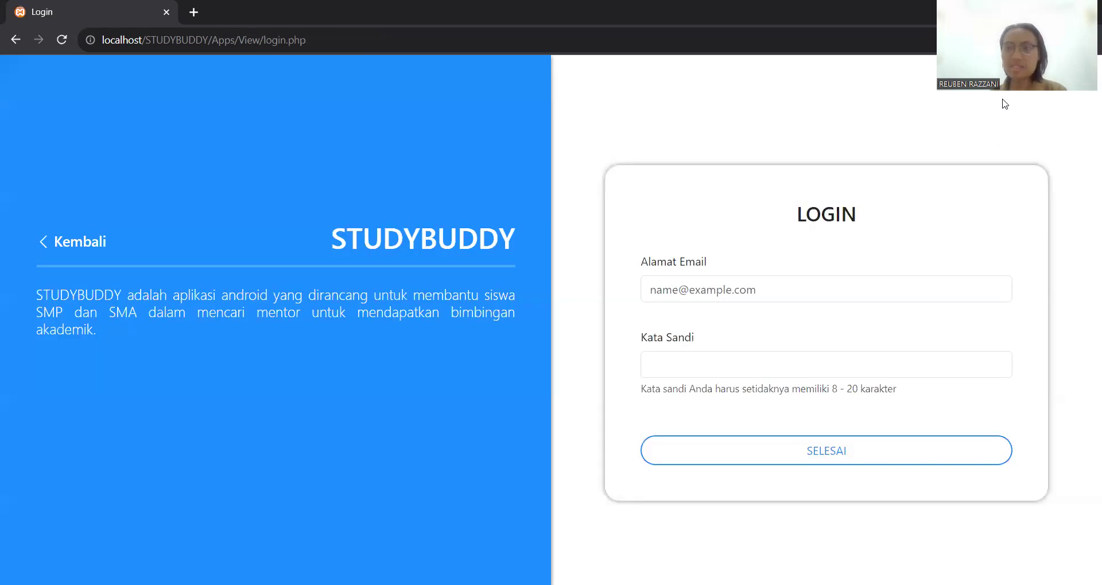